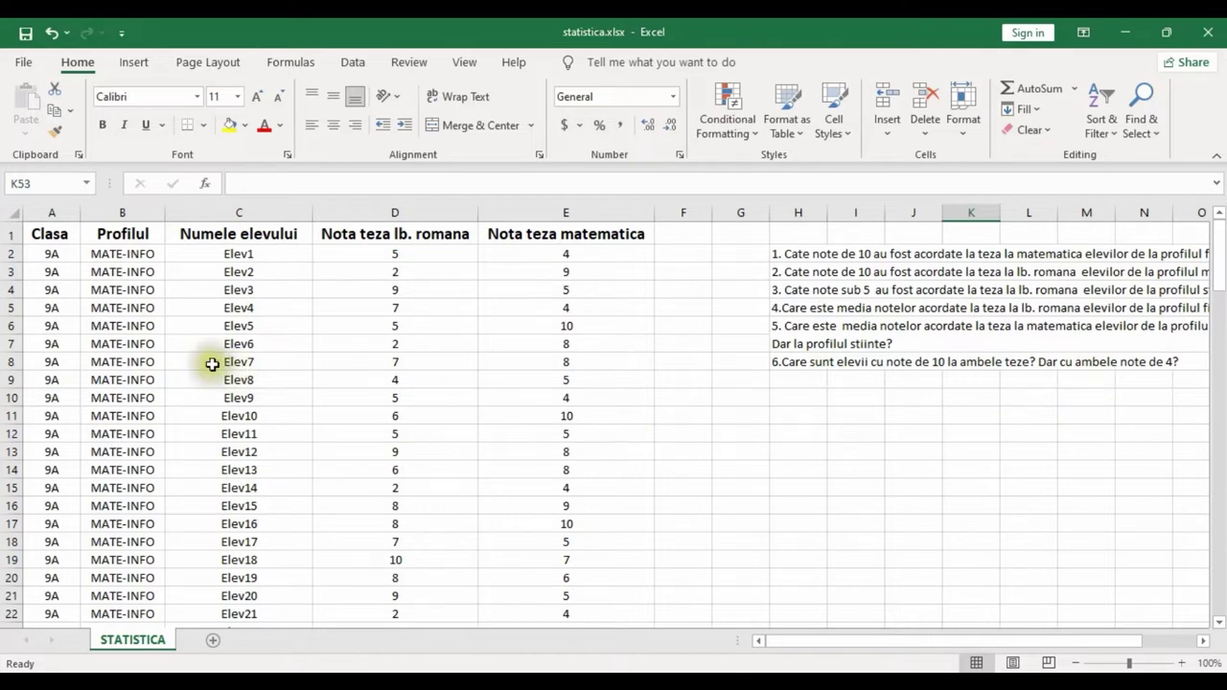
Scroll down and back up through the student grade table to review its rows
scroll(230, 441, "down", 3)
scroll(230, 443, "down", 1)
scroll(230, 443, "down", 2)
scroll(230, 445, "down", 1)
scroll(230, 445, "down", 2)
scroll(230, 445, "down", 3)
scroll(231, 446, "down", 3)
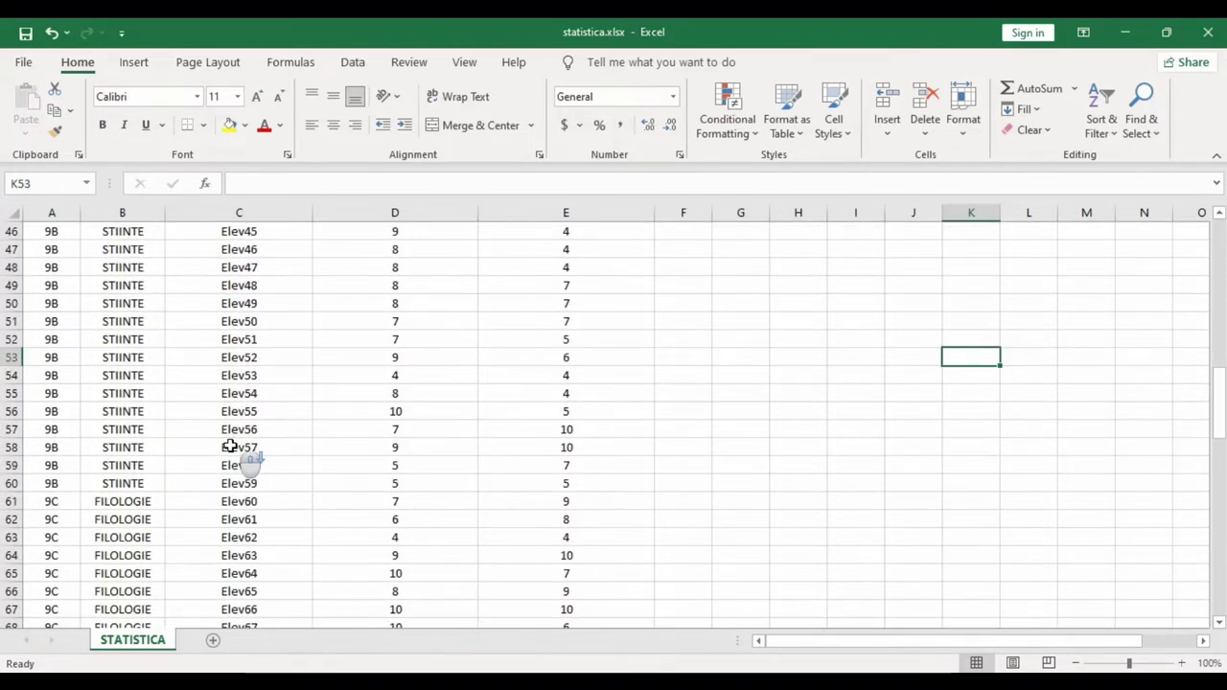
scroll(230, 447, "down", 3)
scroll(230, 445, "down", 5)
scroll(230, 446, "down", 4)
scroll(230, 446, "down", 3)
scroll(230, 446, "down", 2)
scroll(234, 446, "down", 1)
scroll(282, 447, "up", 1)
scroll(288, 448, "up", 9)
scroll(288, 448, "up", 6)
scroll(287, 447, "up", 9)
scroll(288, 447, "up", 4)
scroll(288, 447, "up", 4)
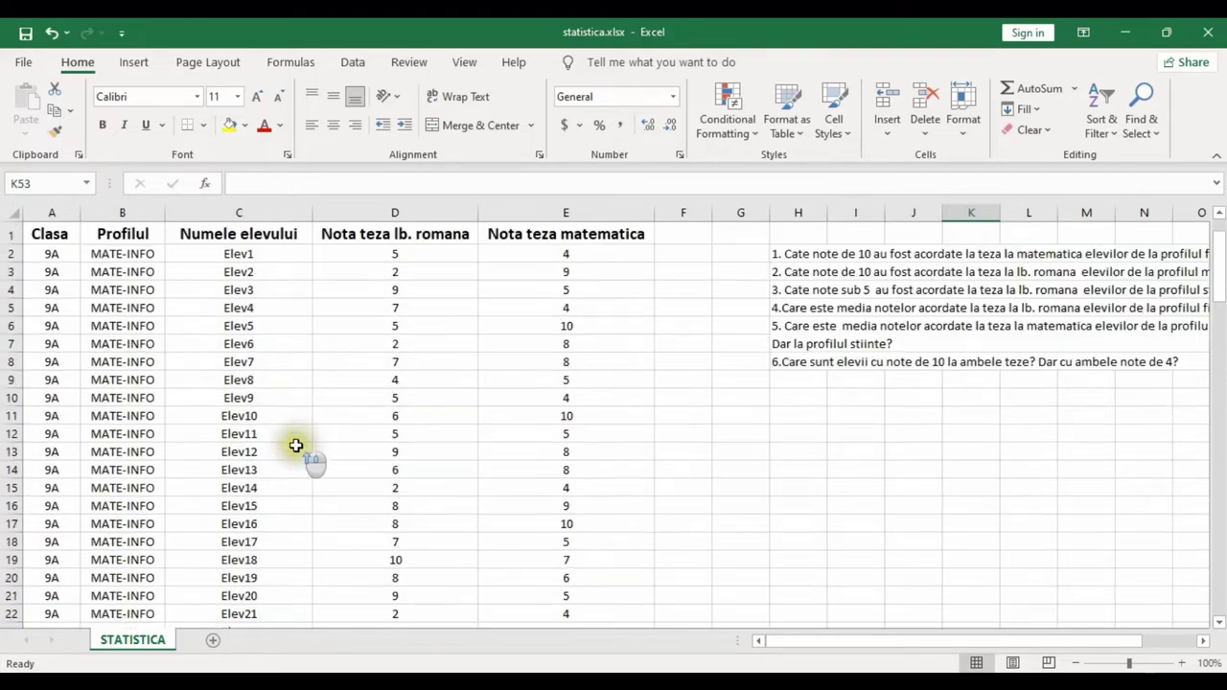
left_click_drag(906, 649, 994, 649)
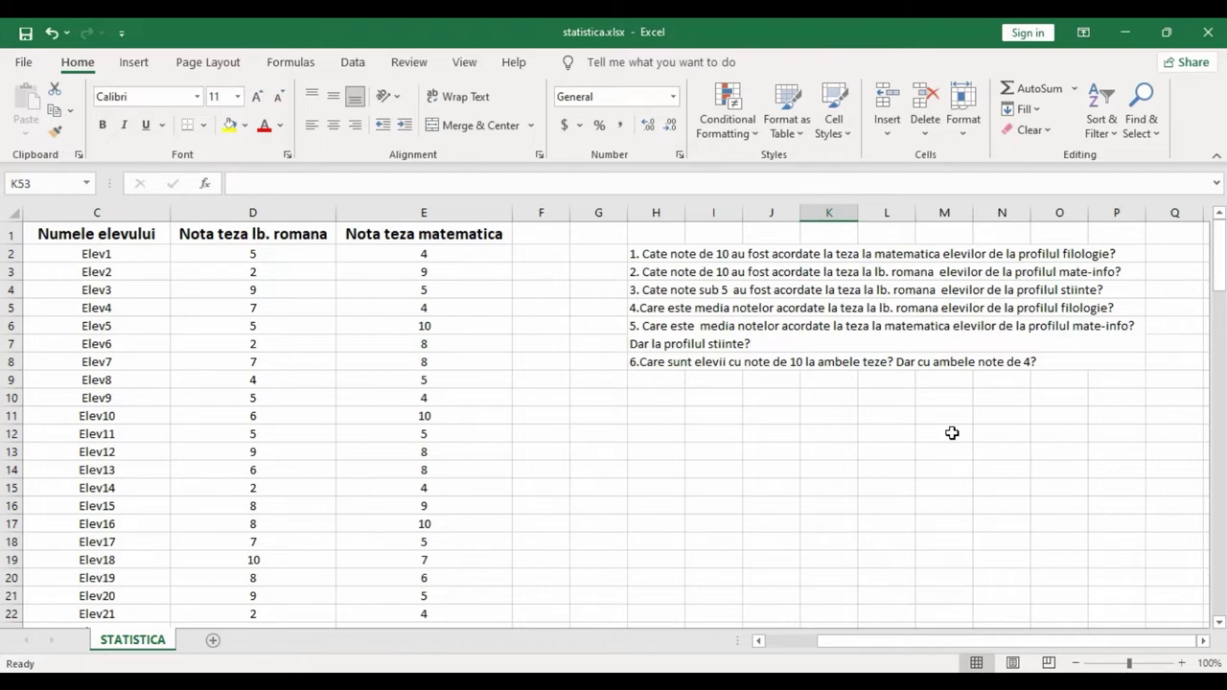
Select the grade table A1:E121 and insert a PivotTable on a New Worksheet
scroll(952, 433, "left", 2)
left_click(798, 452)
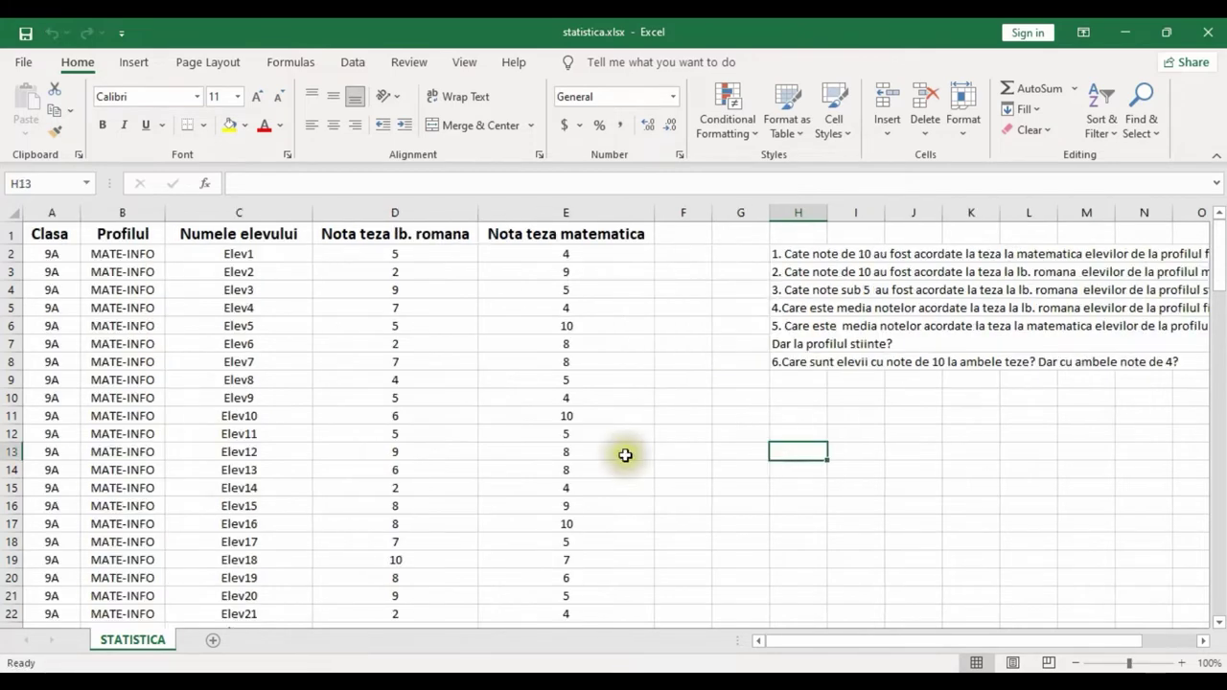
mouse_move(36, 238)
left_mouse_down()
mouse_move(594, 470)
mouse_move(594, 625)
left_mouse_up()
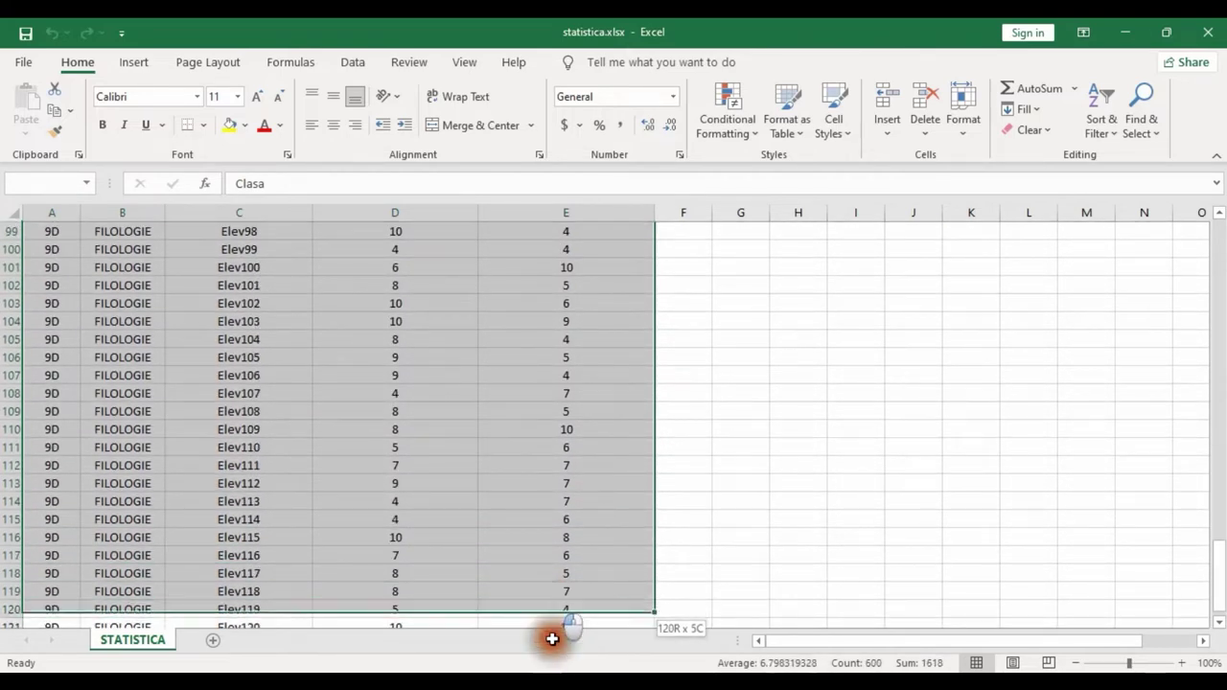
left_click_drag(595, 626, 542, 484)
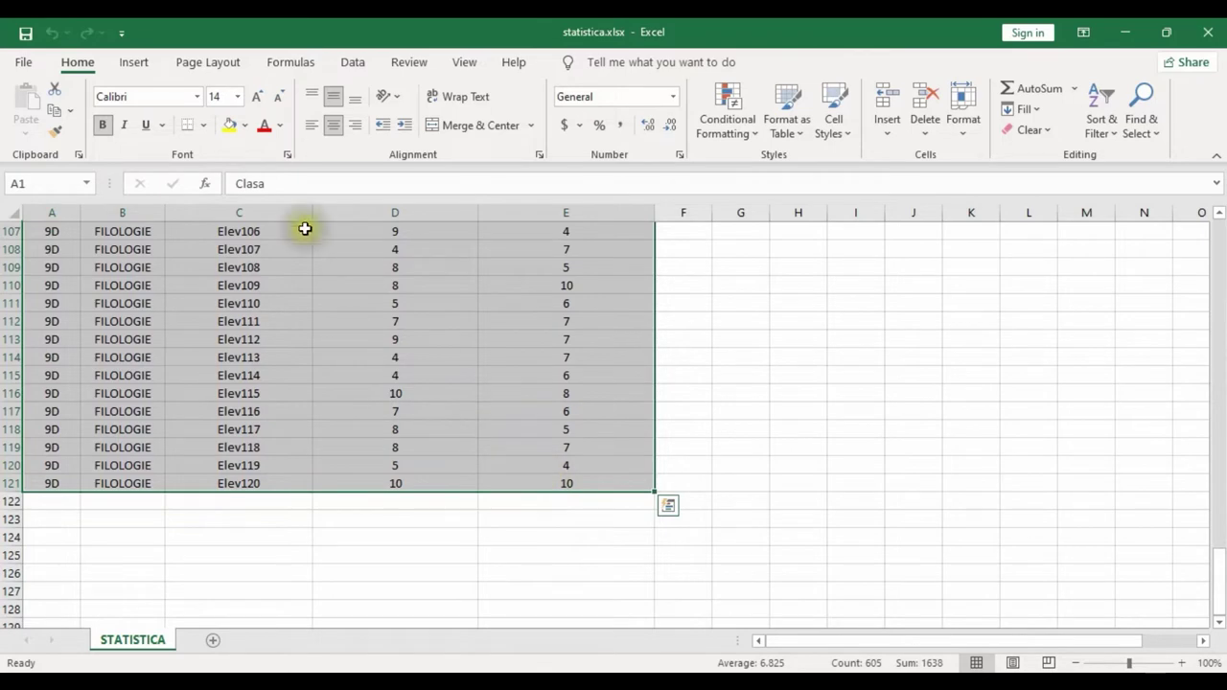
left_click(132, 64)
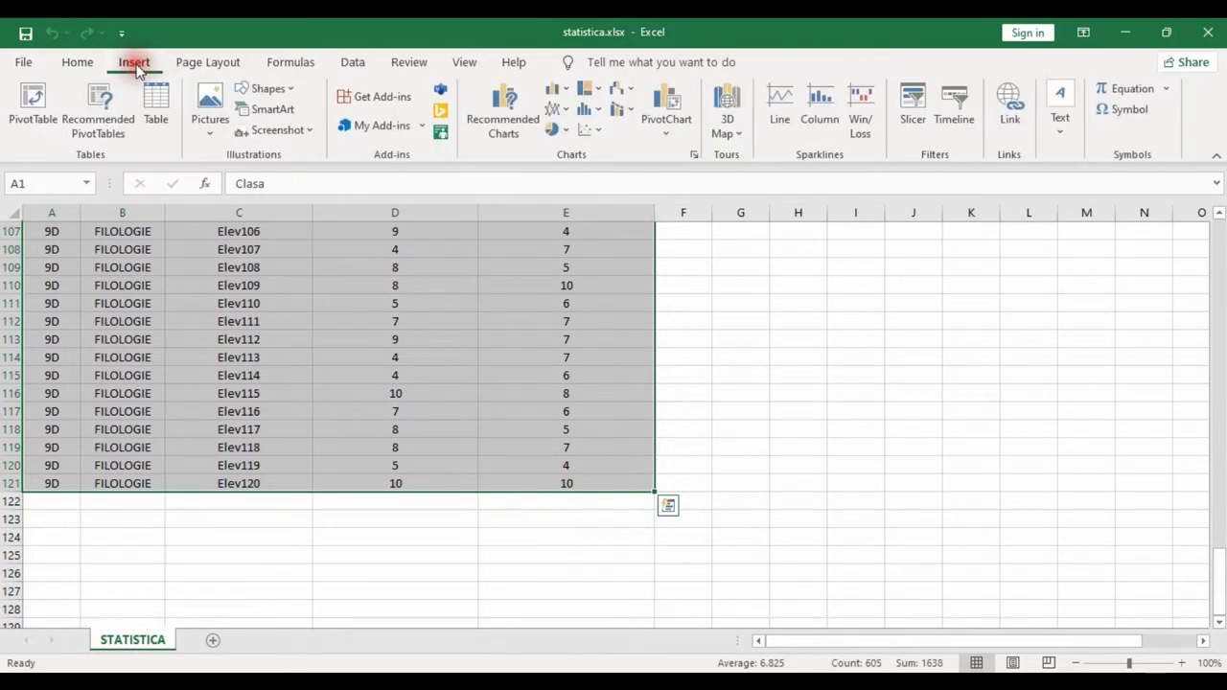
left_click(27, 125)
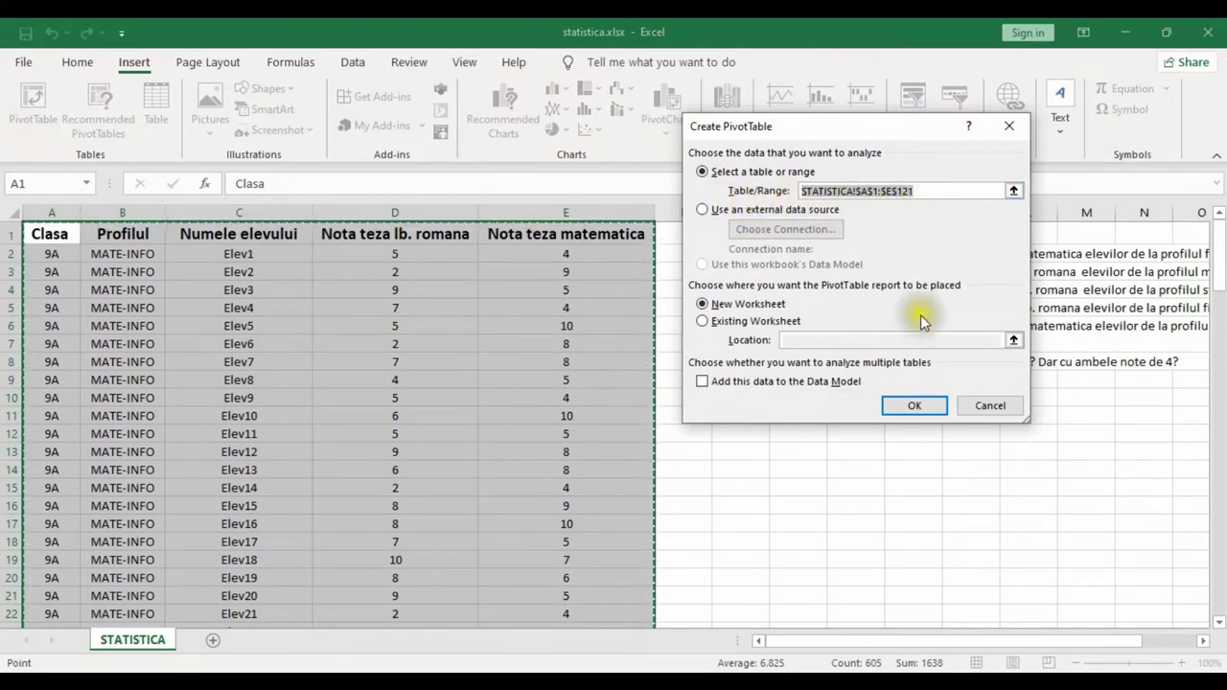
left_click(914, 409)
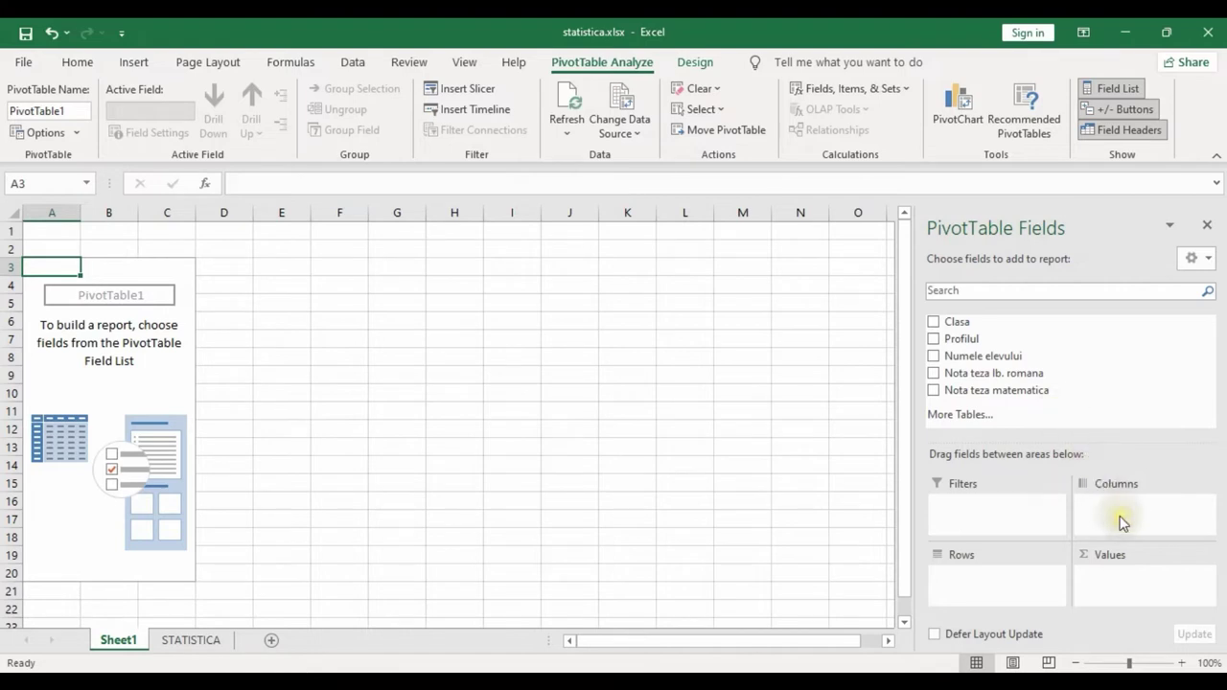
Confirm the empty PivotTable1, glance at the STATISTICA data sheet, then return to Sheet1
left_click(1000, 580)
left_click(190, 639)
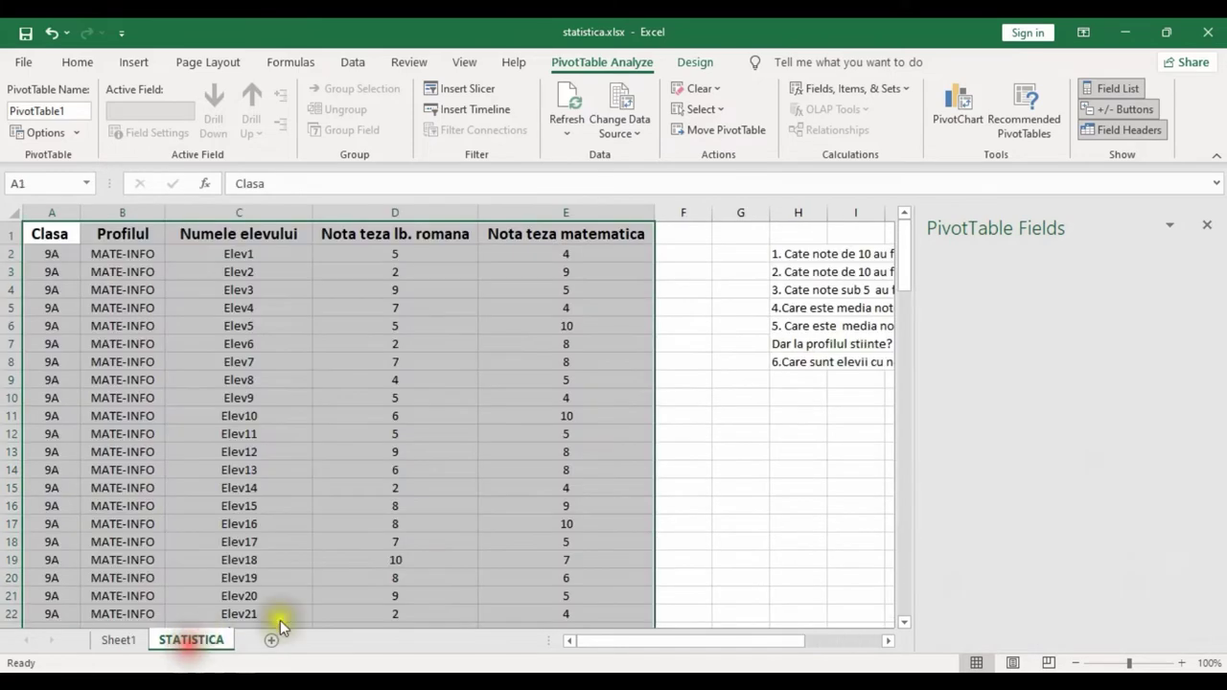
left_click_drag(882, 641, 936, 644)
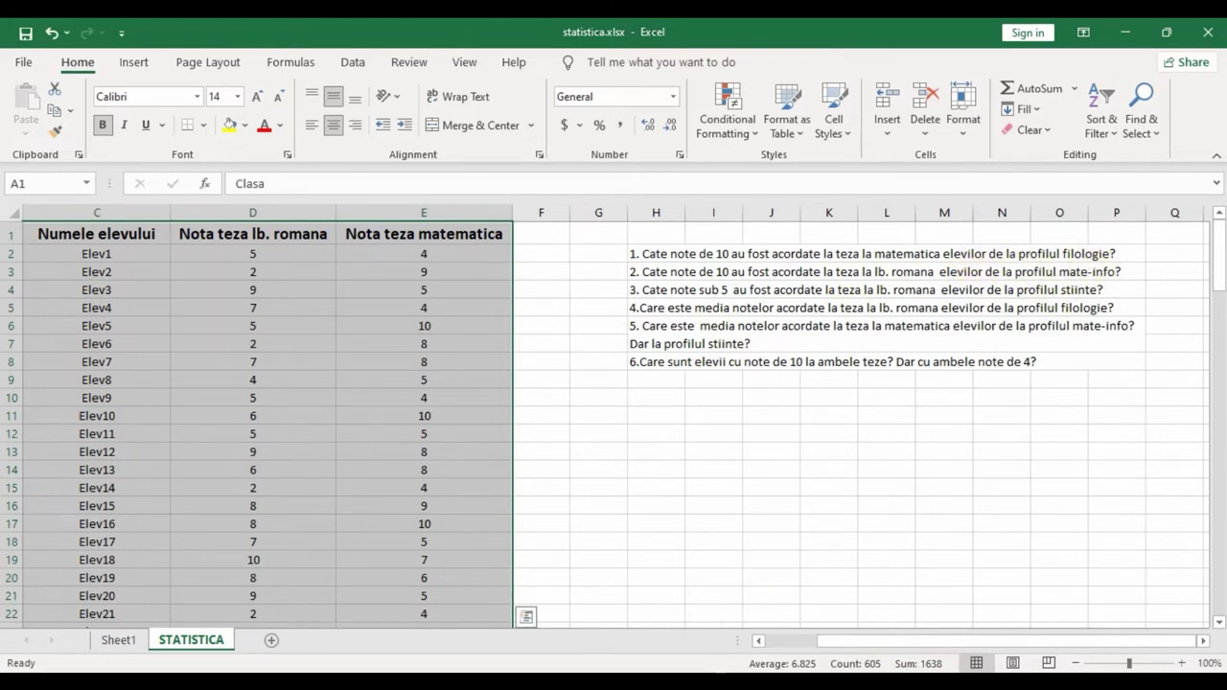
left_click(118, 641)
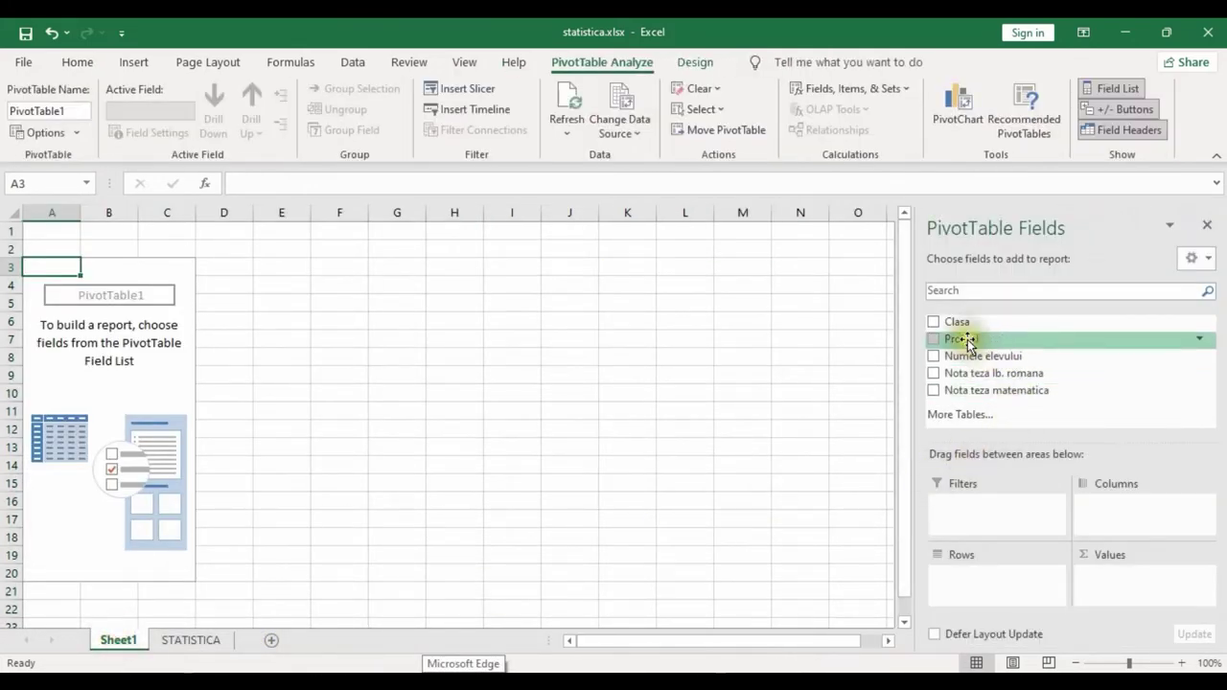
mouse_move(965, 341)
left_mouse_down()
mouse_move(1029, 368)
mouse_move(1135, 521)
left_mouse_up()
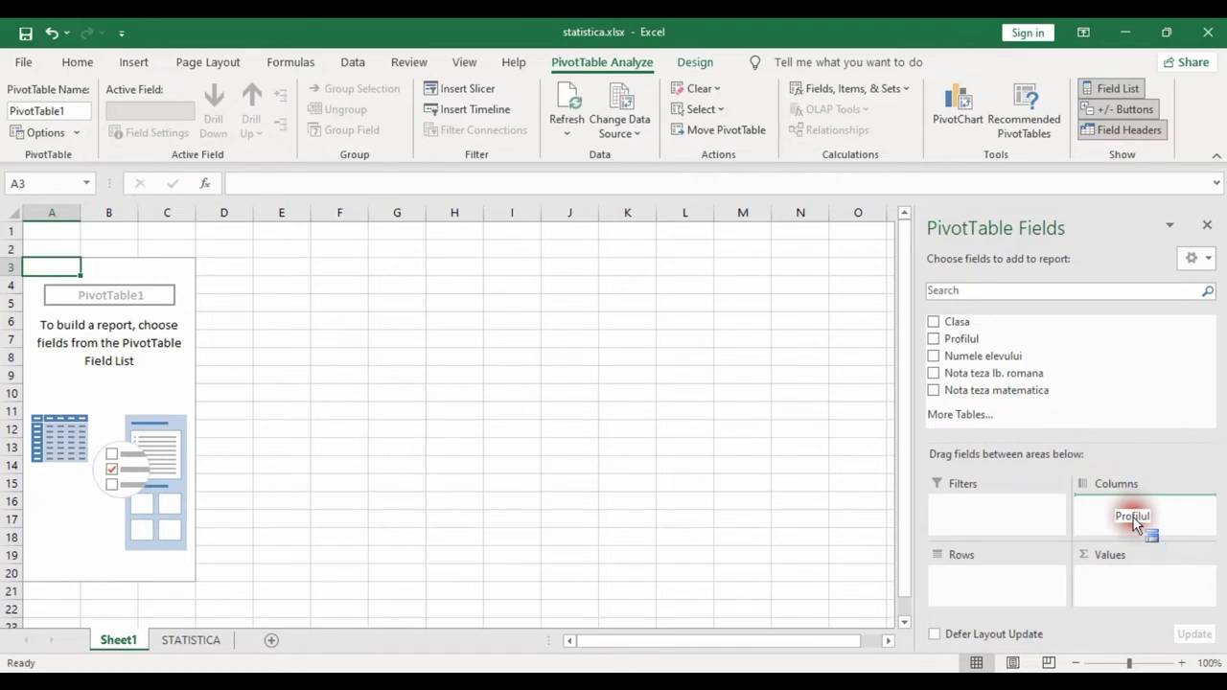
Put Profilul in Columns and Nota teza matematica in both Rows and Values
left_click_drag(1135, 521, 1131, 518)
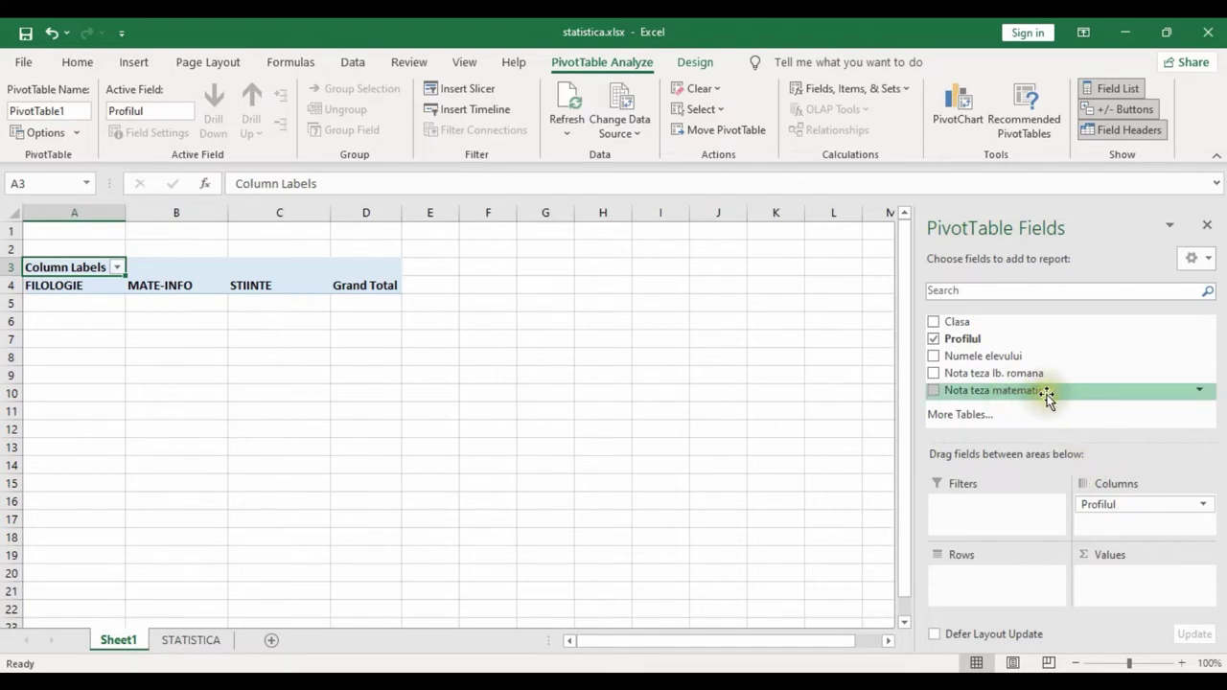
left_click_drag(1045, 395, 997, 596)
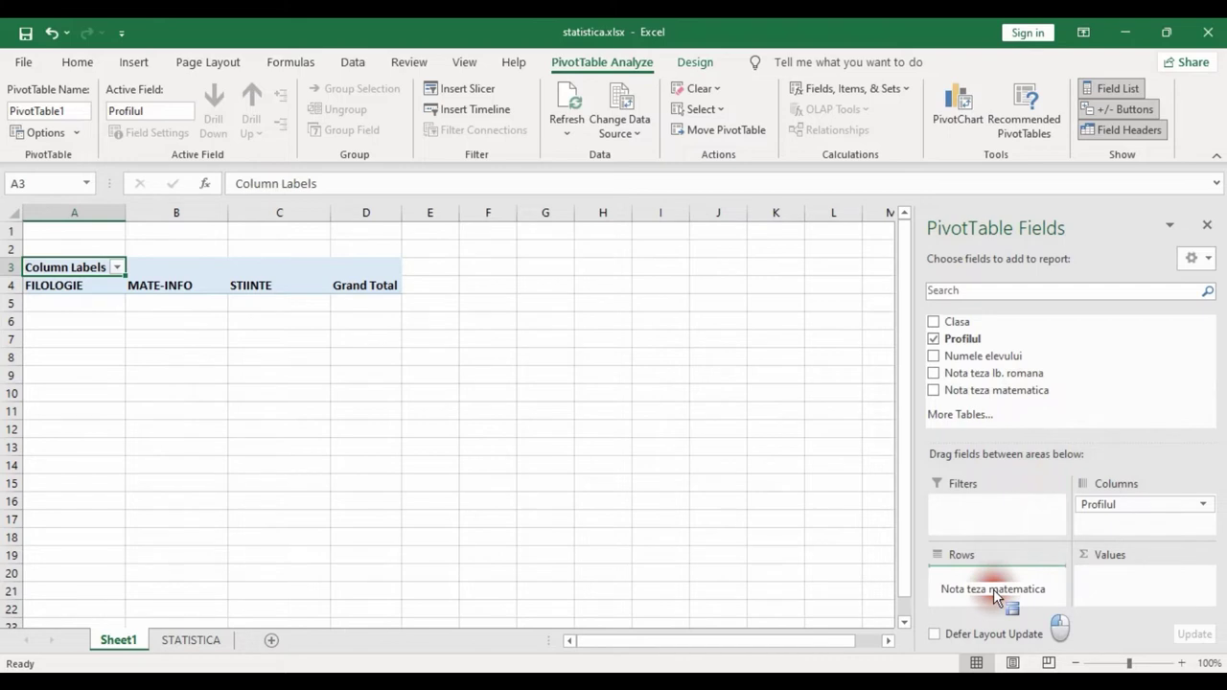
left_click_drag(997, 596, 997, 594)
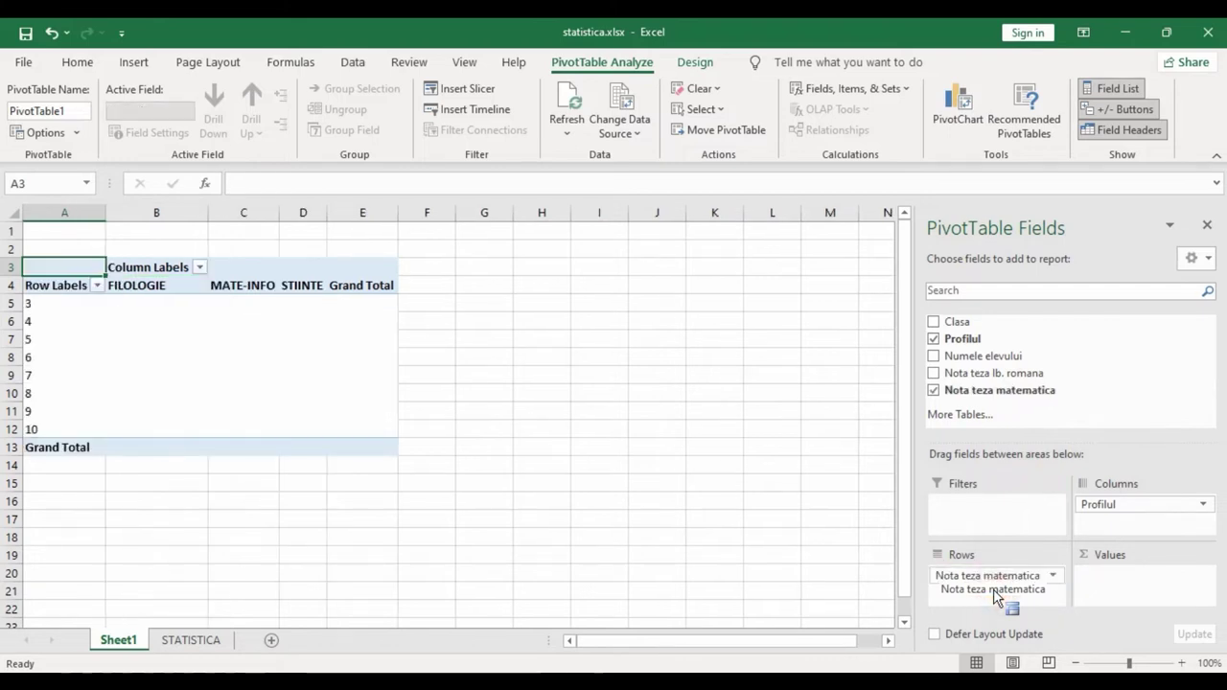
mouse_move(1010, 391)
left_mouse_down()
mouse_move(1048, 482)
mouse_move(1139, 593)
left_mouse_up()
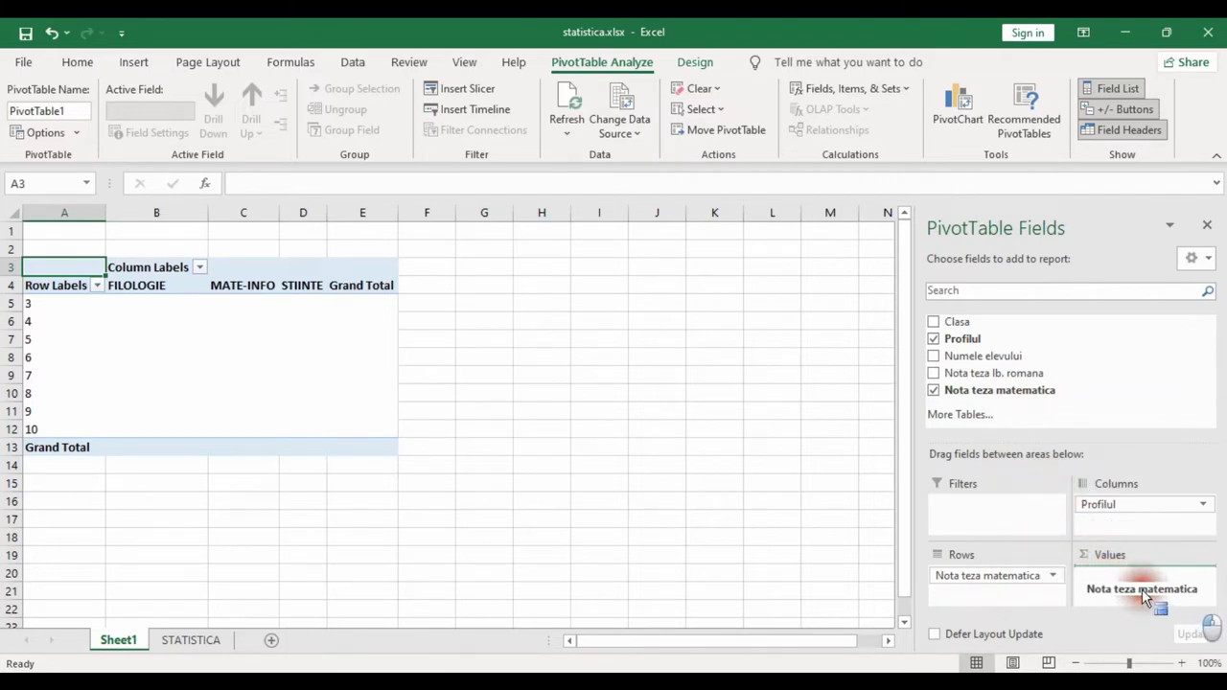
left_click_drag(1142, 588, 1142, 589)
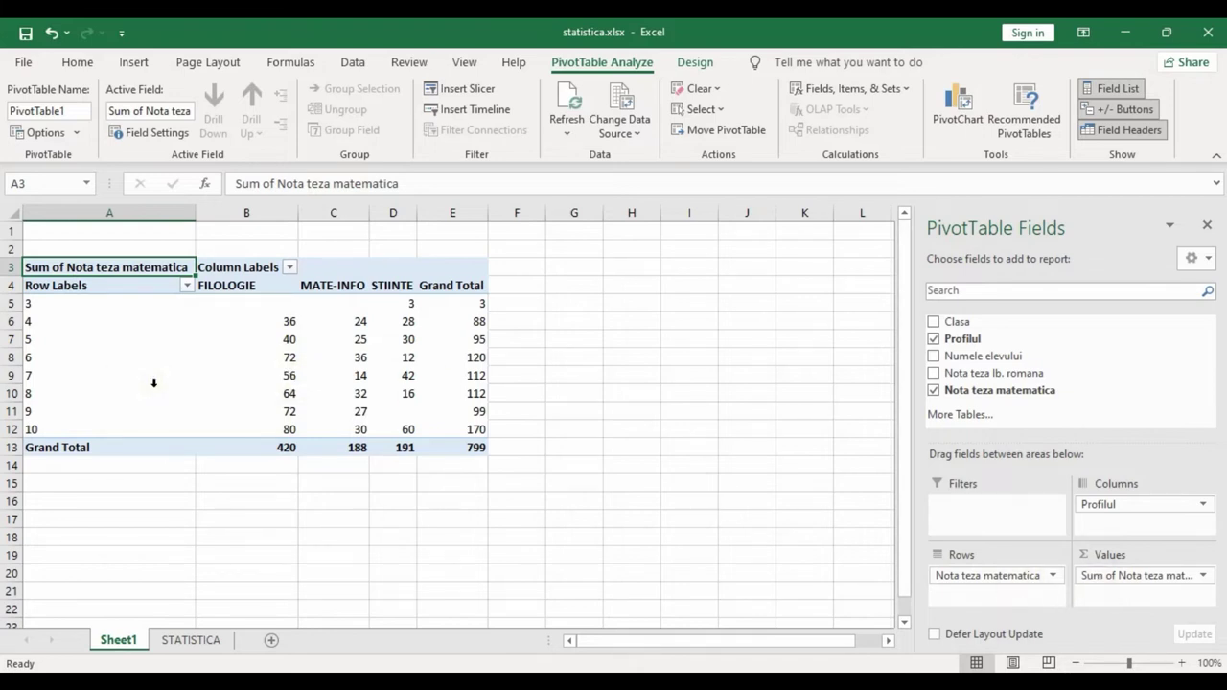
Change the math grade value summary from Sum to Count Numbers, totalling 120 students
left_click(1204, 576)
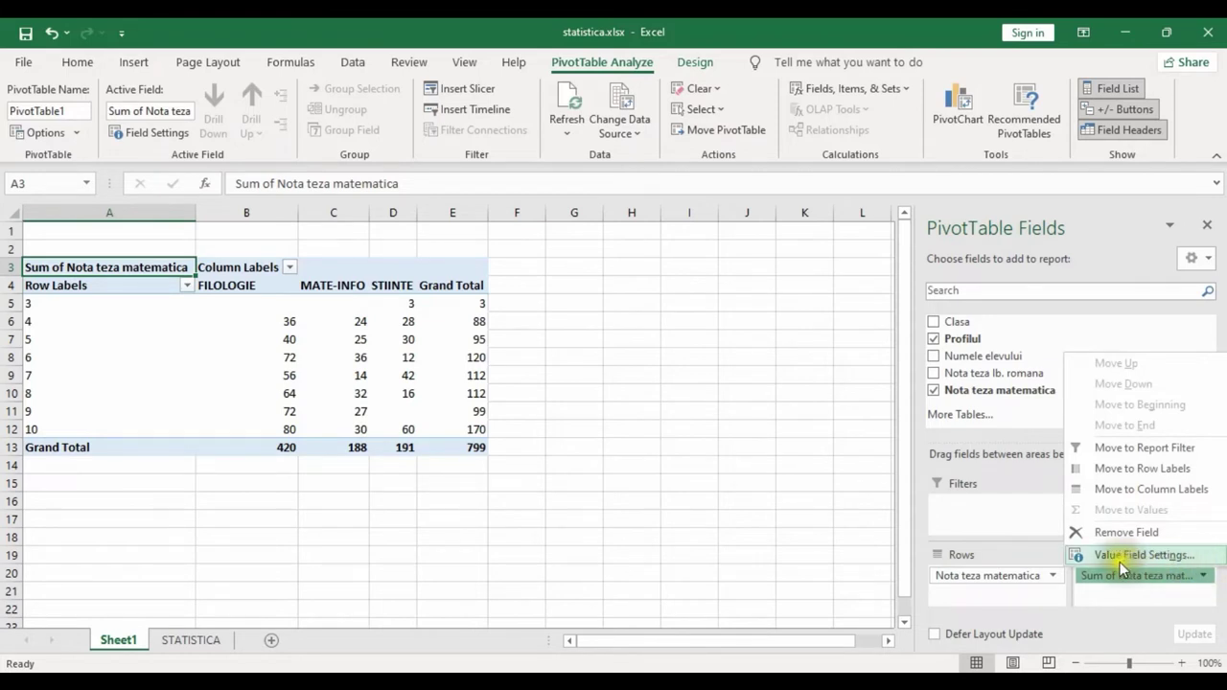
left_click(1174, 558)
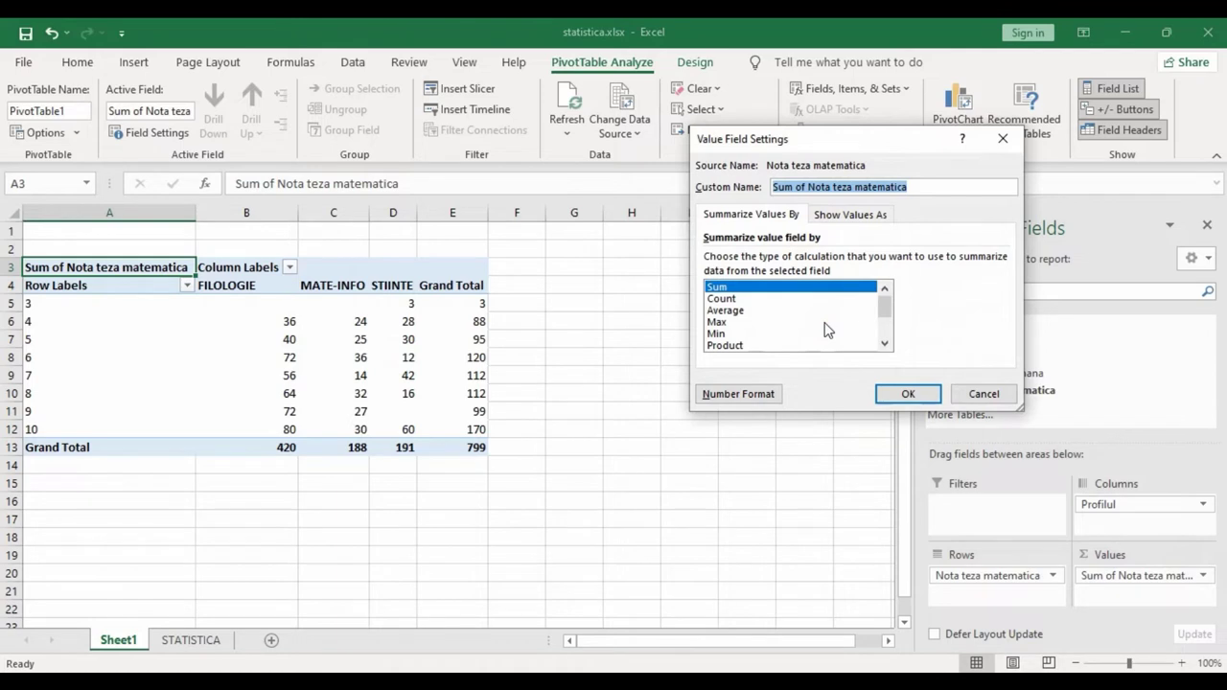
left_click(724, 300)
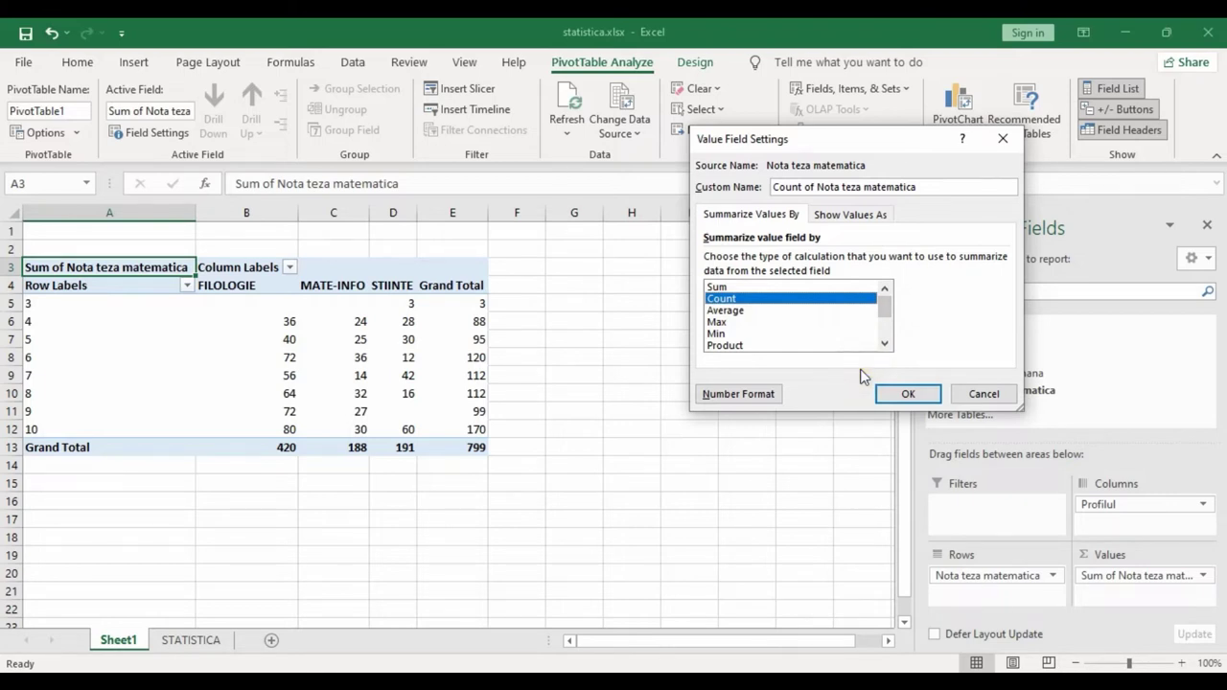
left_click(883, 345)
left_click(883, 345)
left_click(881, 343)
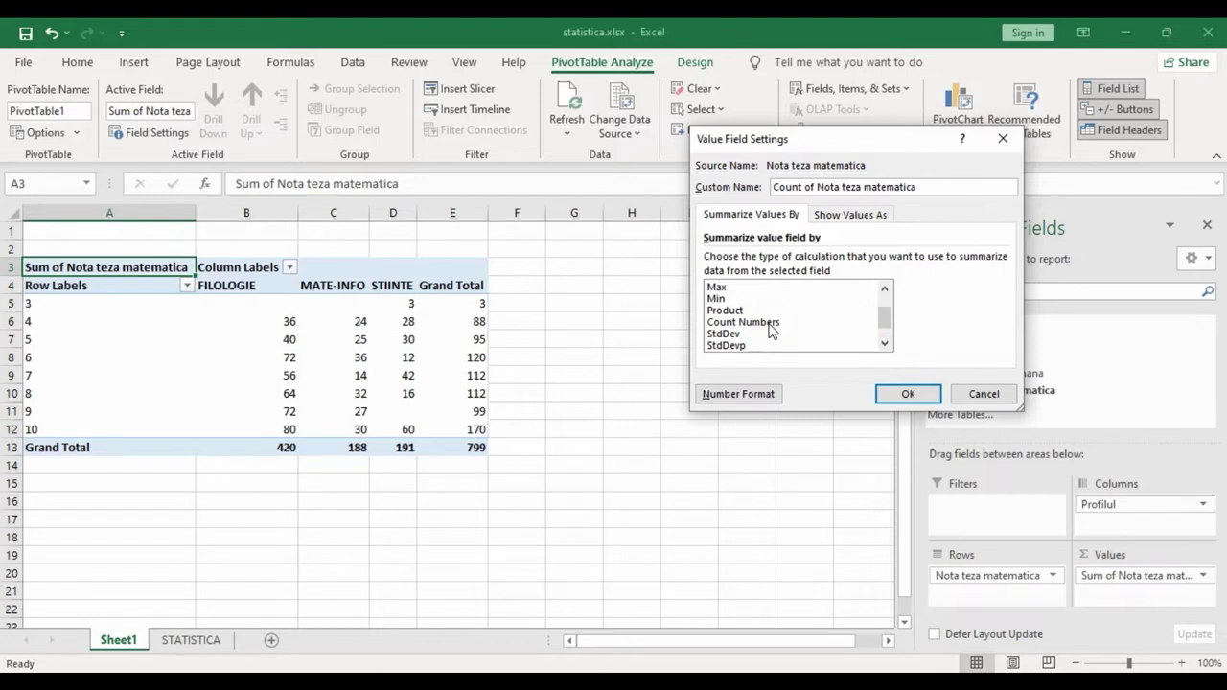
left_click(771, 325)
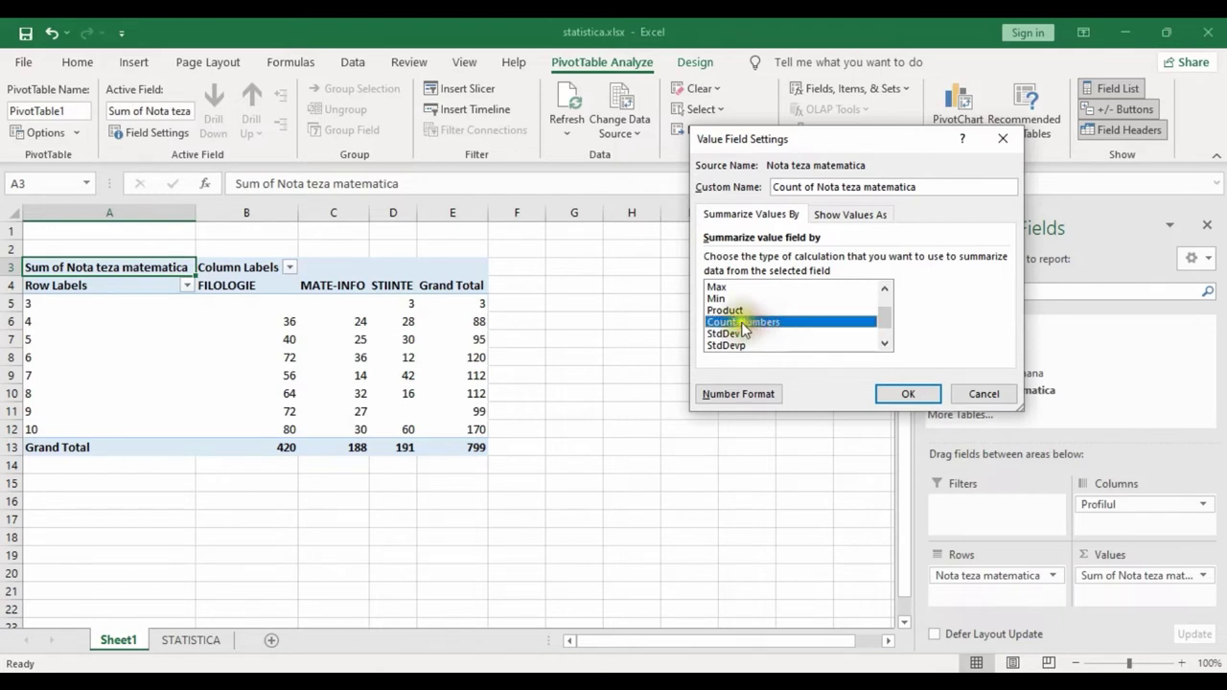
left_click(911, 395)
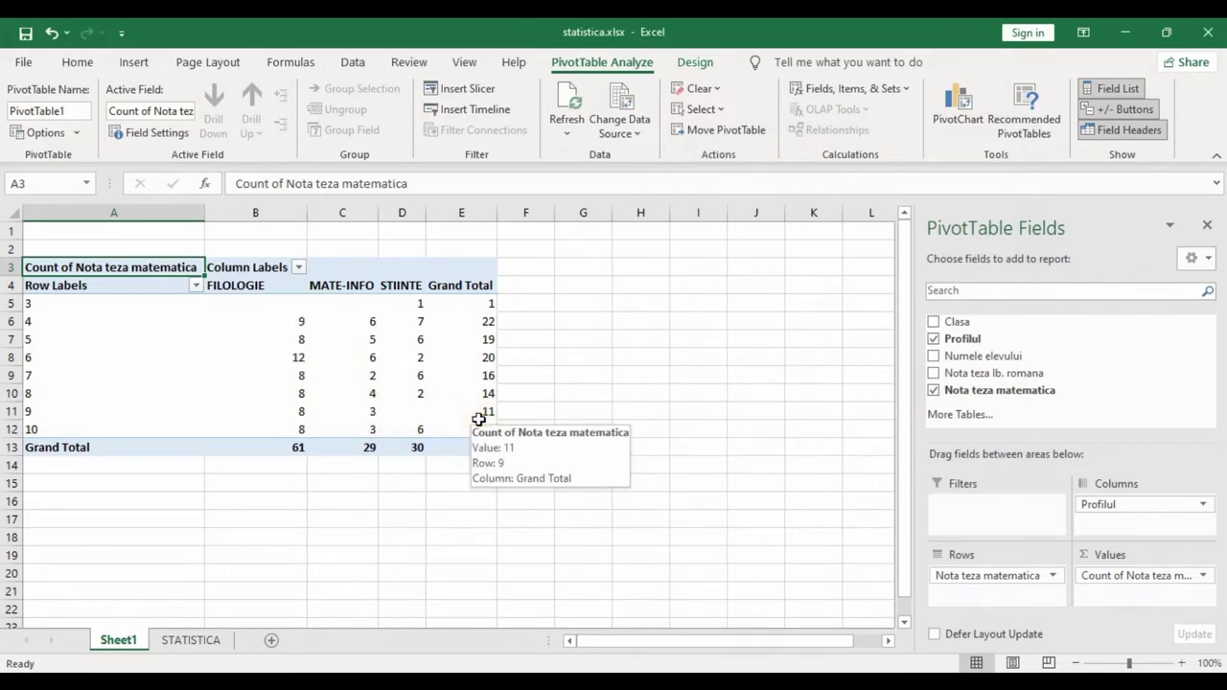
mouse_move(307, 386)
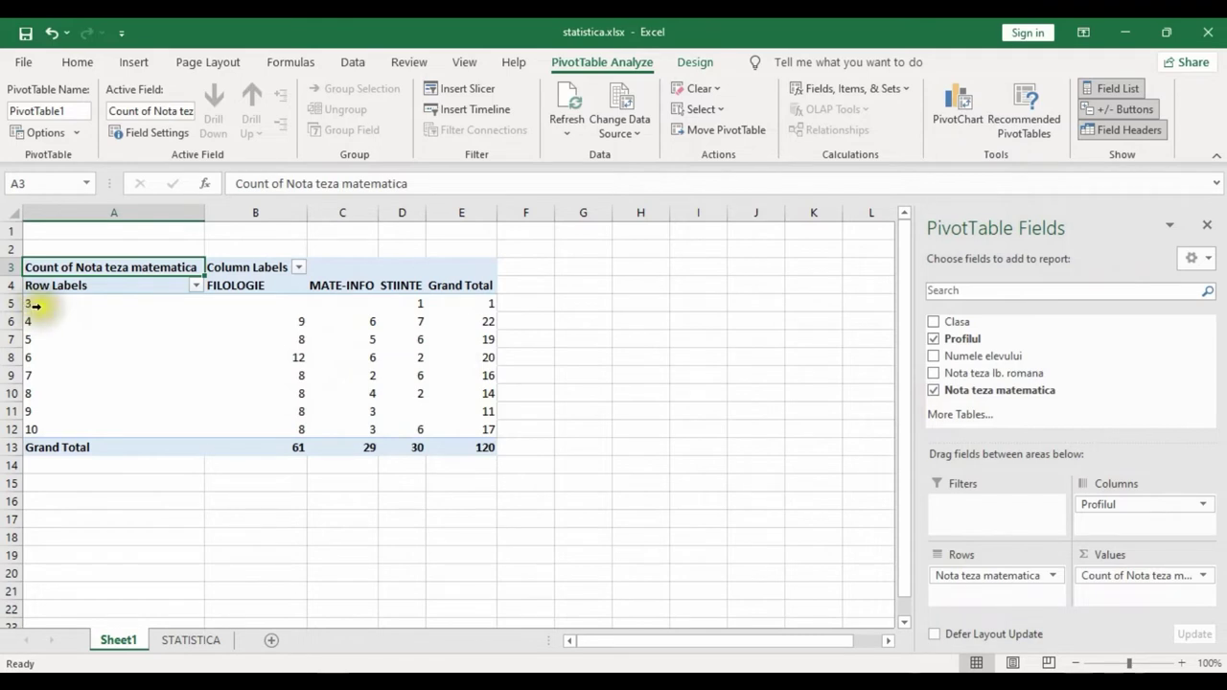
left_click(31, 303)
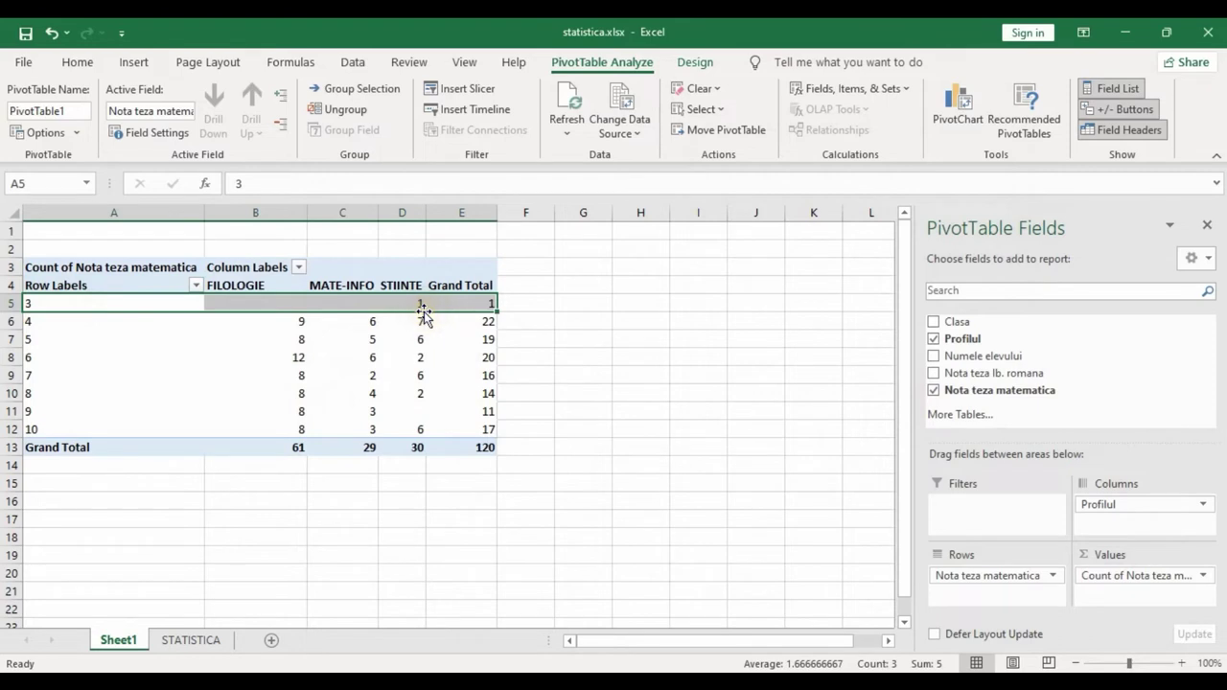
left_click(28, 432)
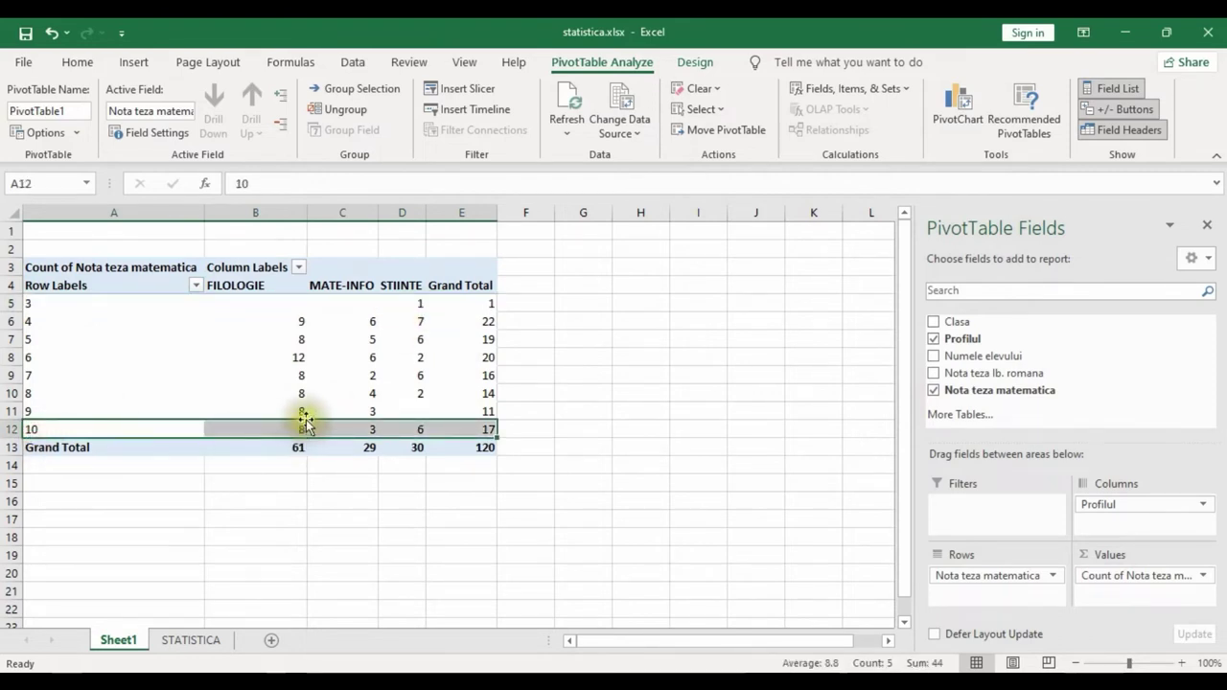
mouse_move(305, 434)
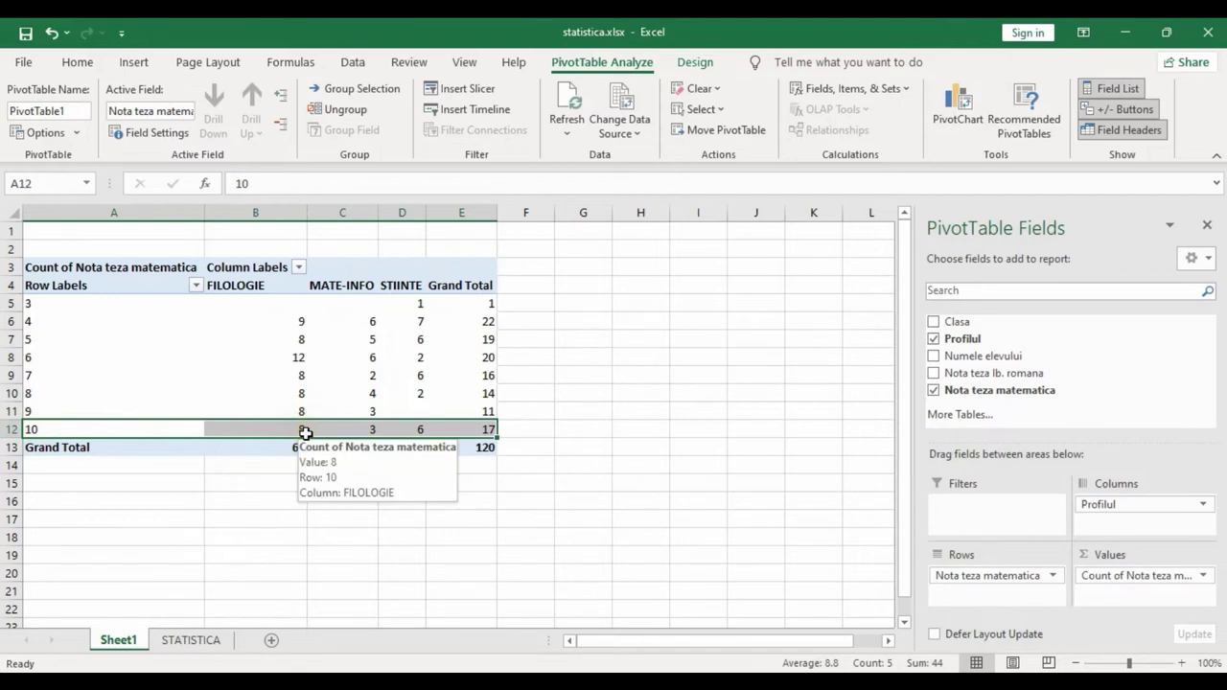
left_click(375, 433)
left_click(421, 434)
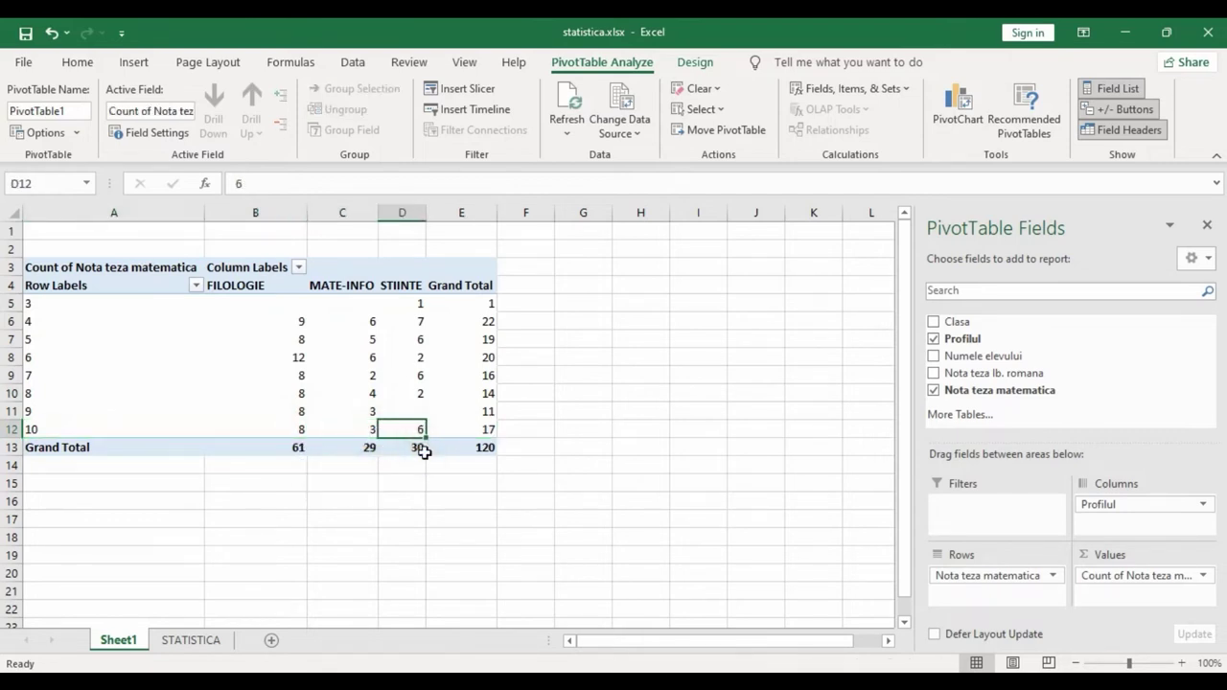
mouse_move(424, 451)
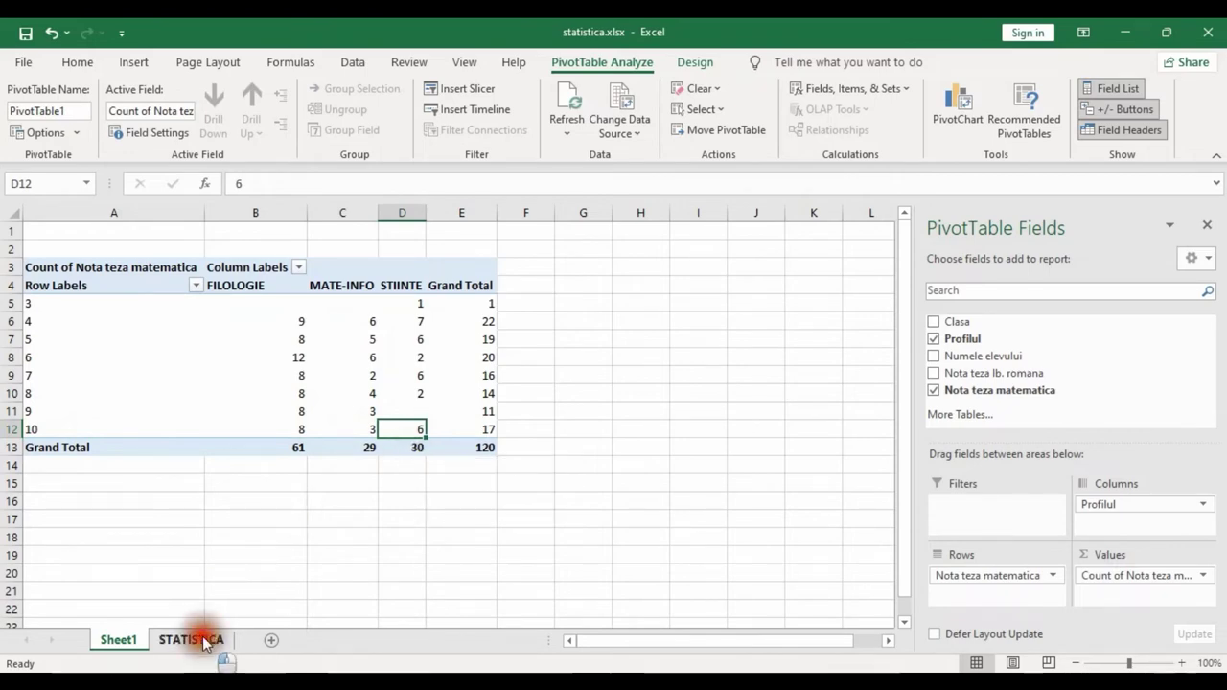
left_click(191, 640)
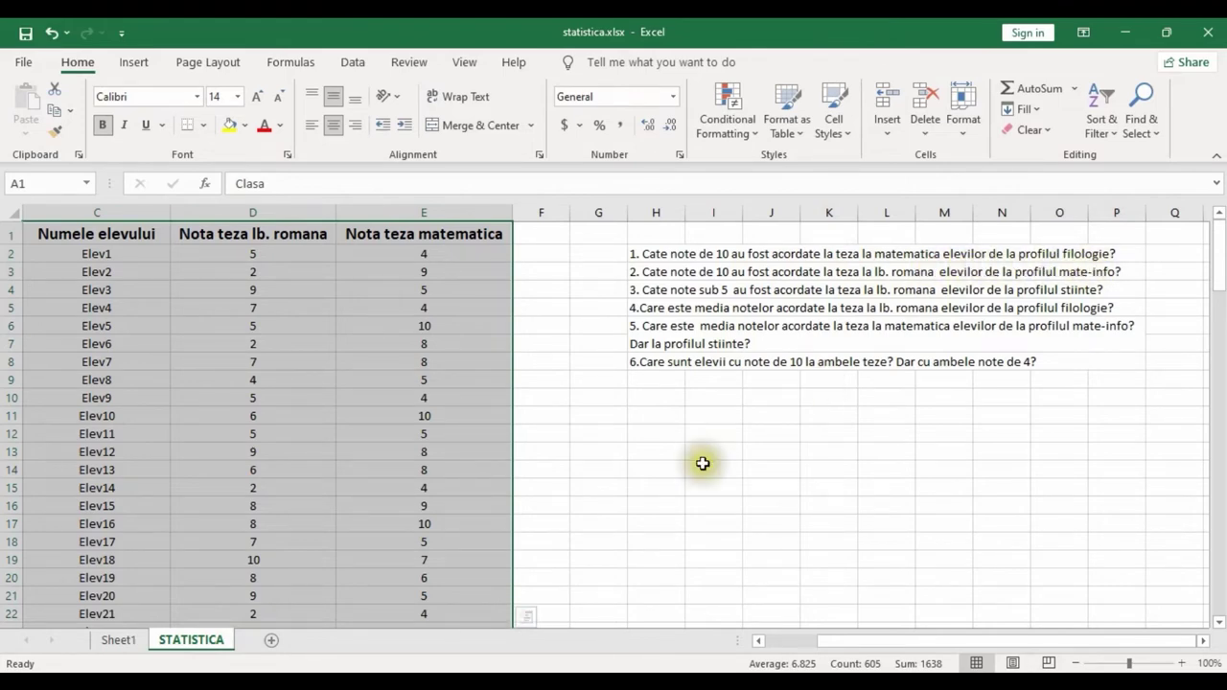
left_click(118, 640)
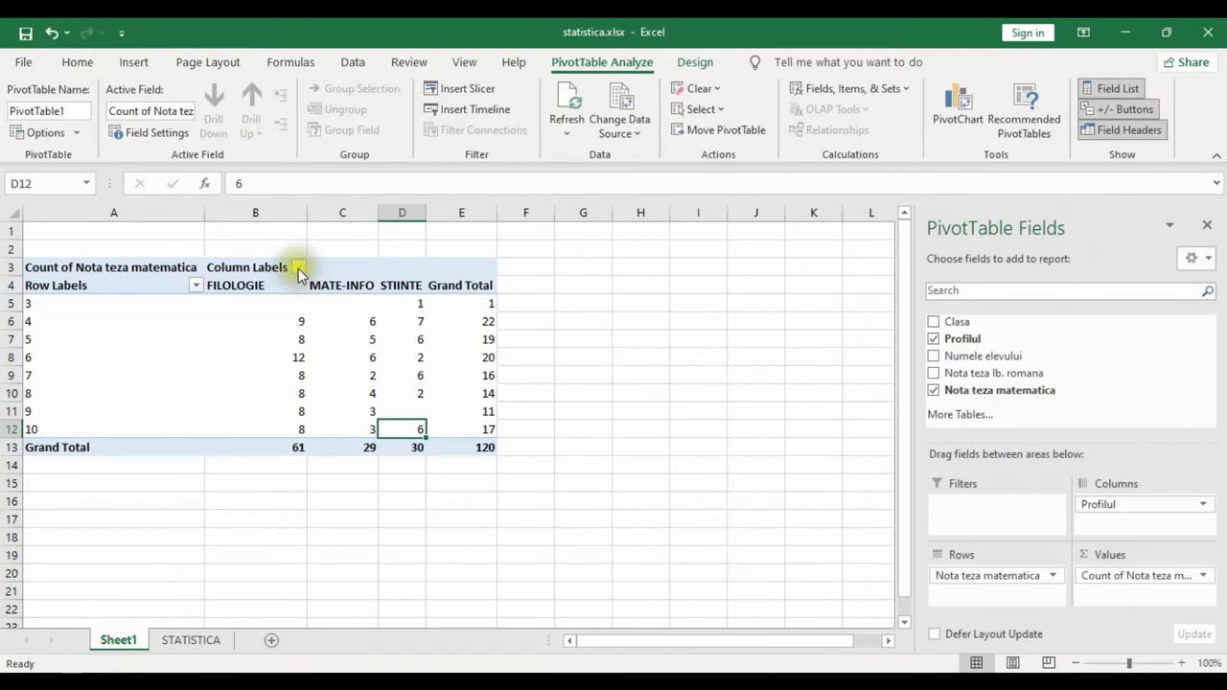
Filter the profile columns to show only FILOLOGIE
left_click(298, 272)
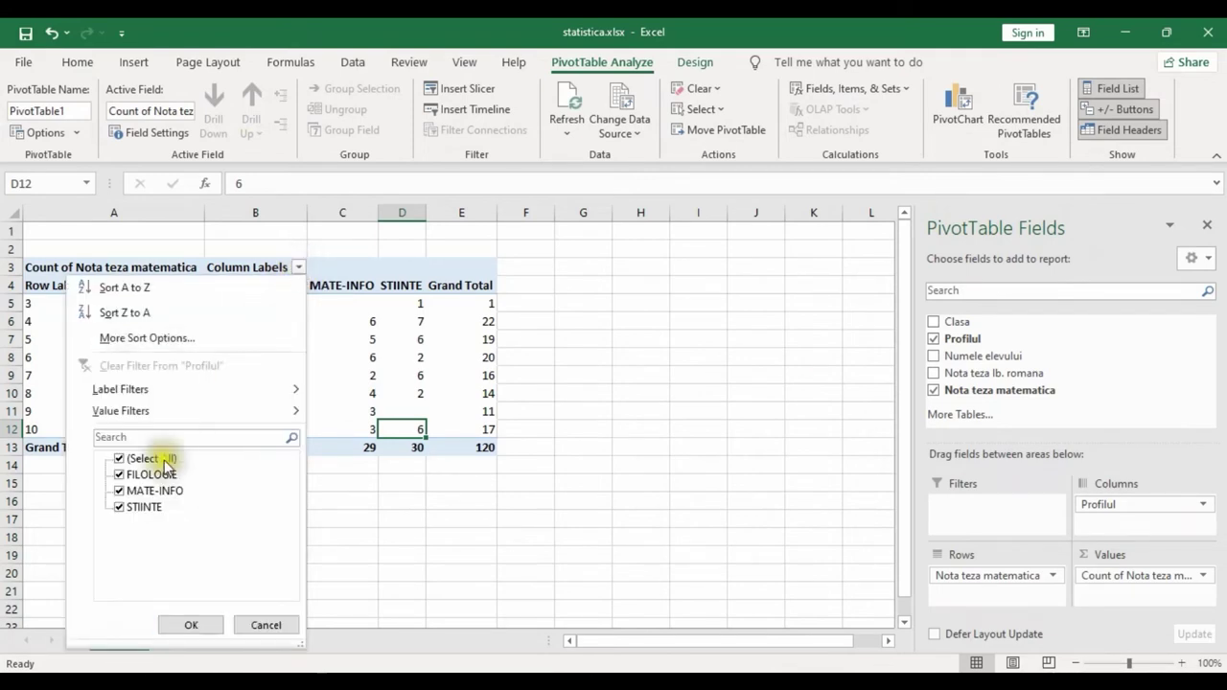
left_click(118, 459)
left_click(119, 475)
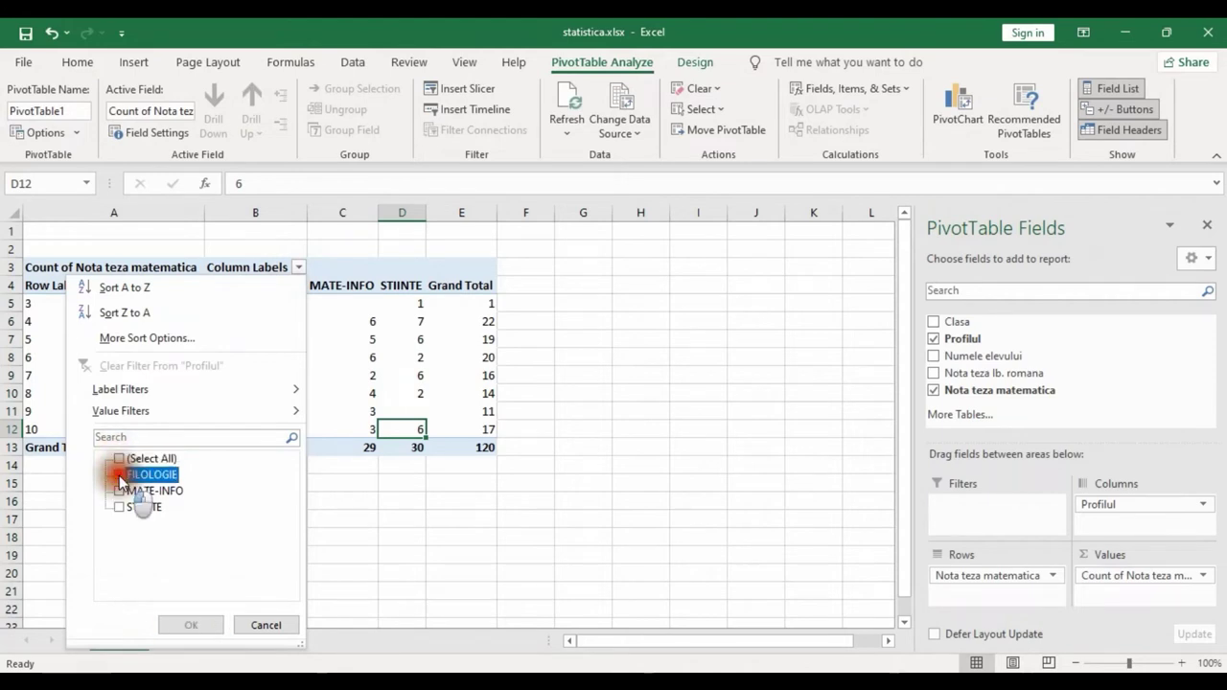
left_click(187, 626)
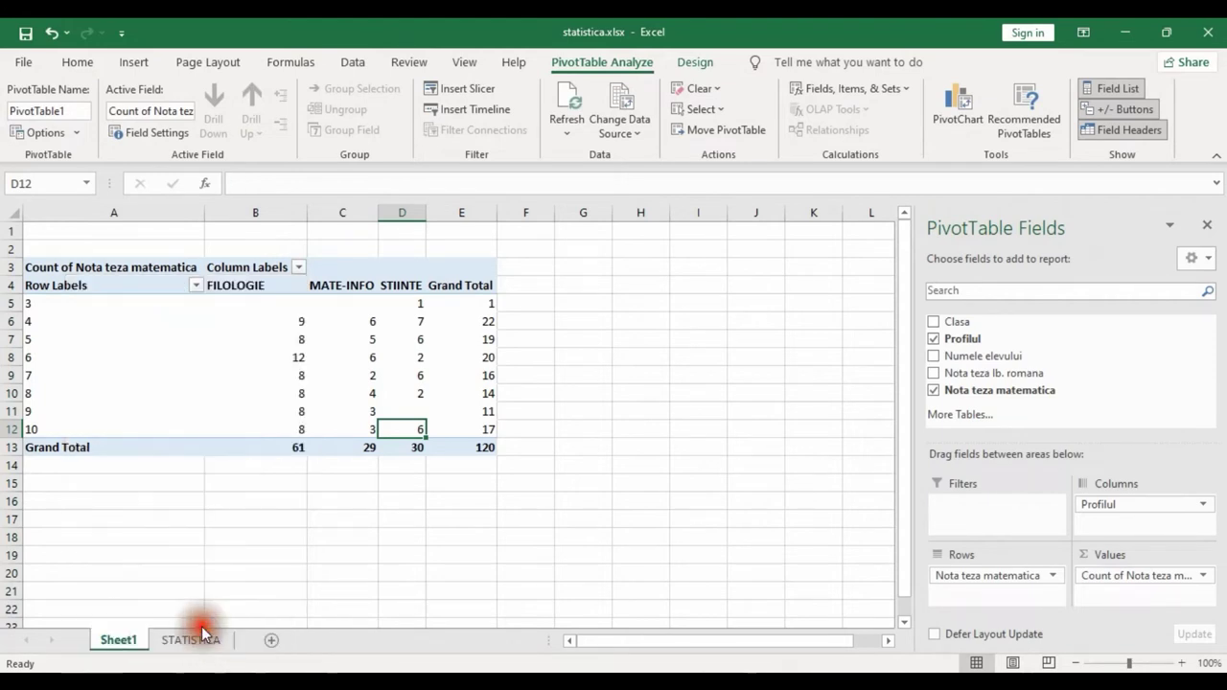
Select the grade 4 count and grade 10 row in the pivot, then undo the last change
left_click(379, 558)
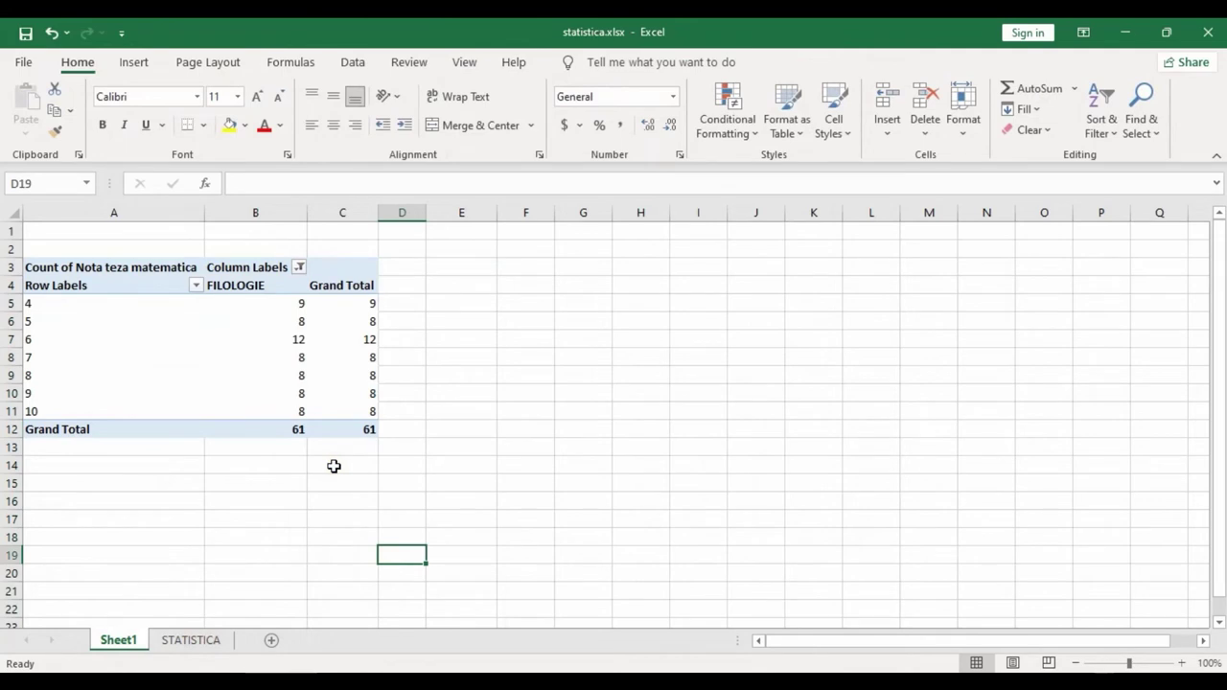
left_click(278, 313)
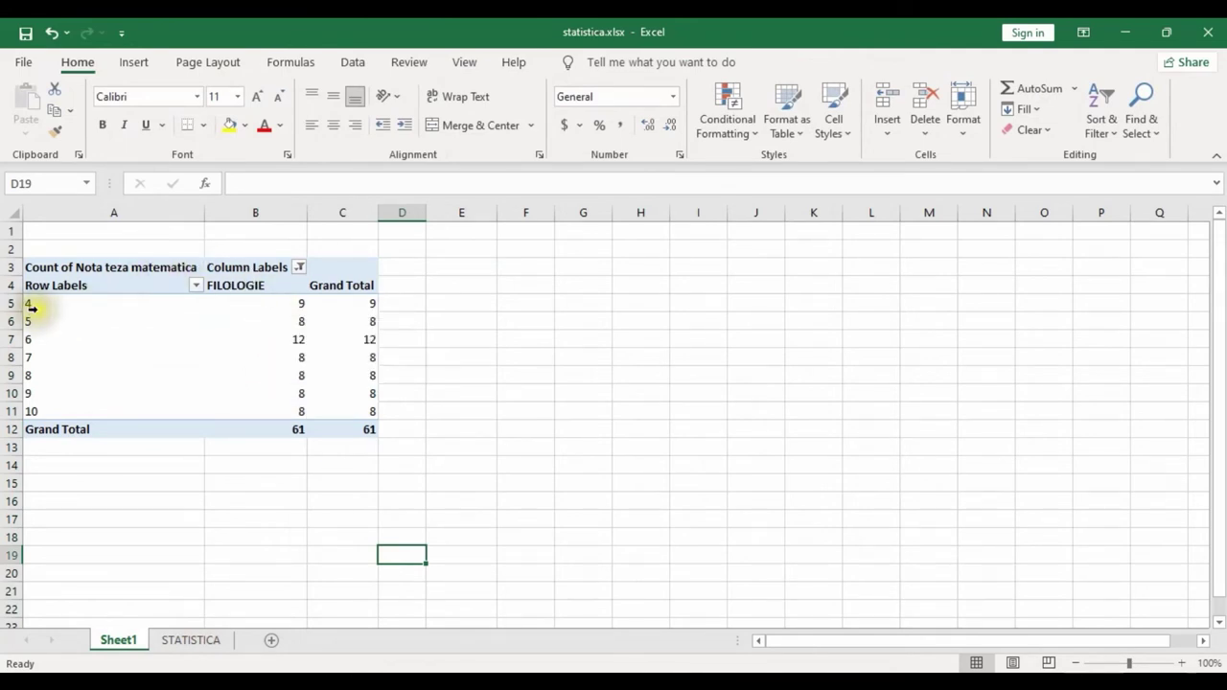
left_click(305, 305)
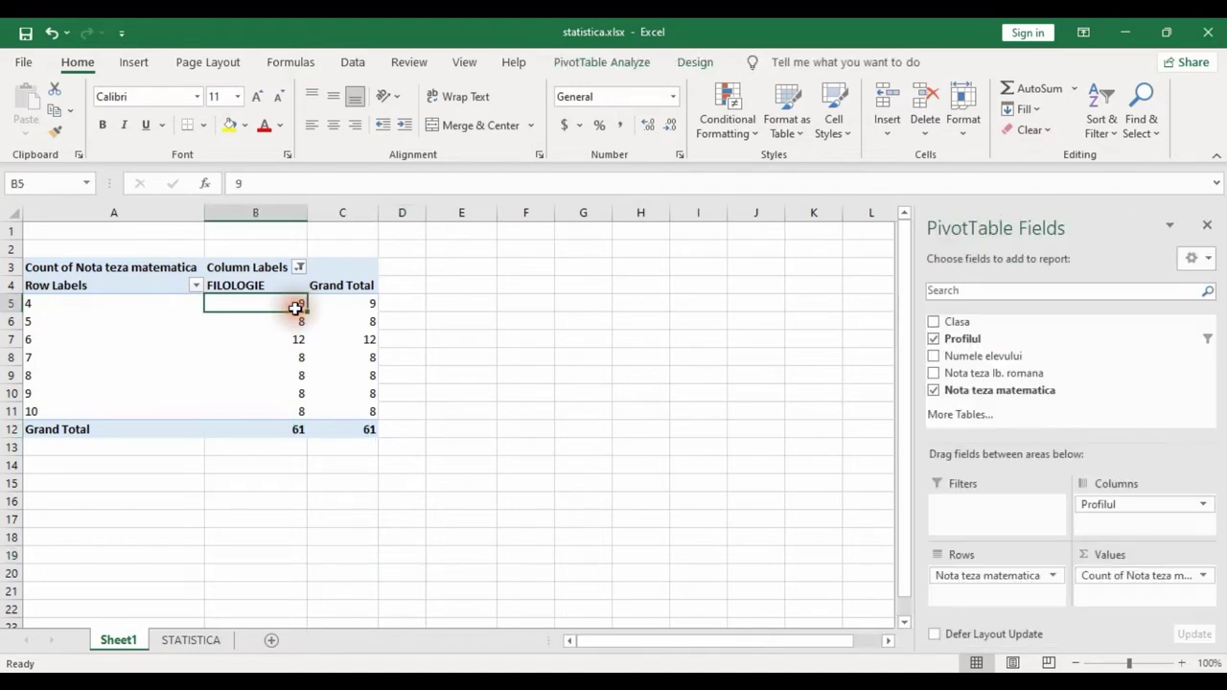
left_click(25, 412)
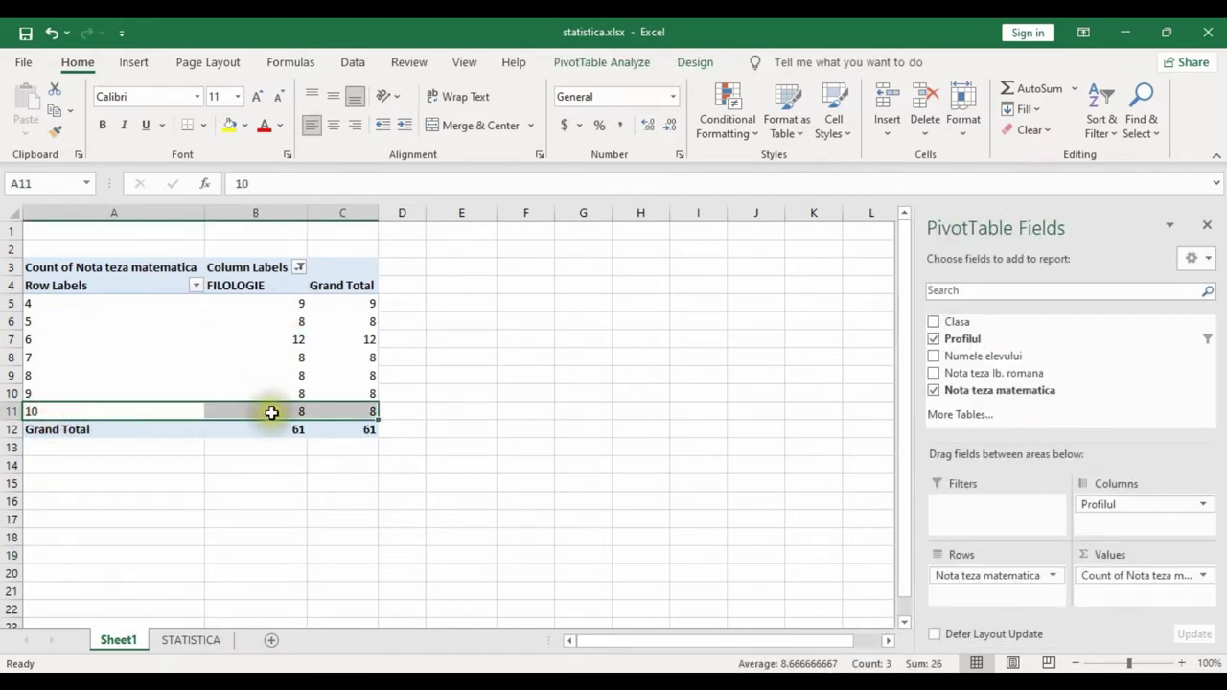
key("ctrl+z")
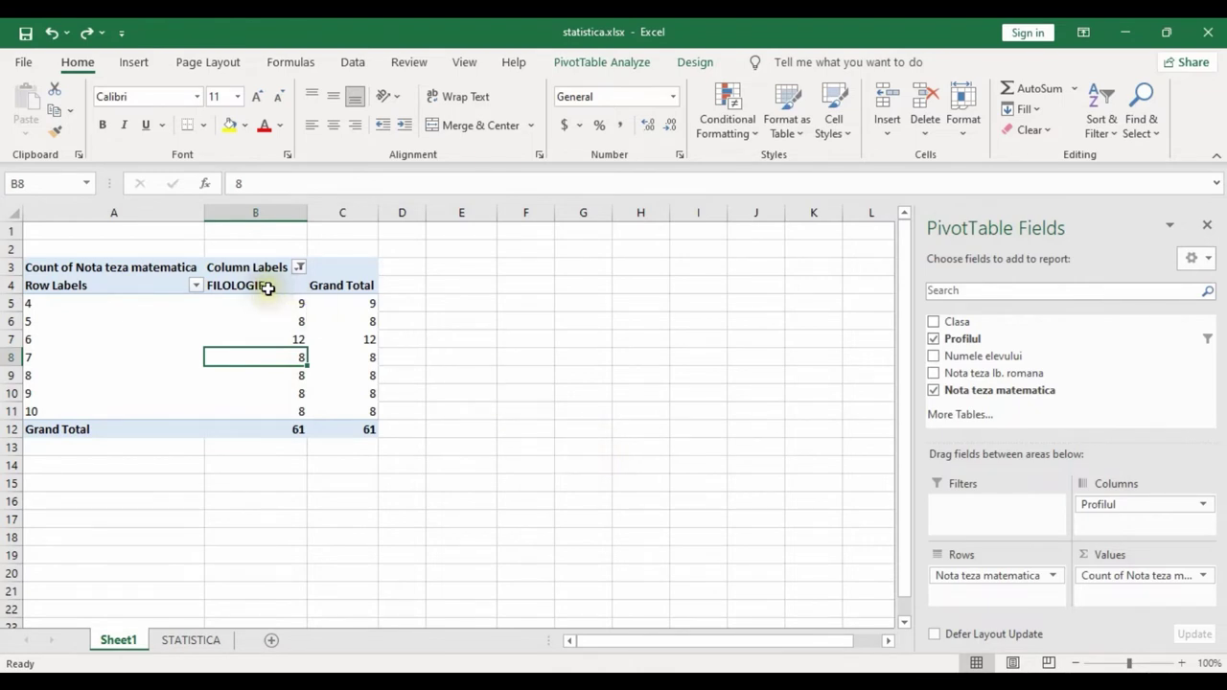
left_click(196, 288)
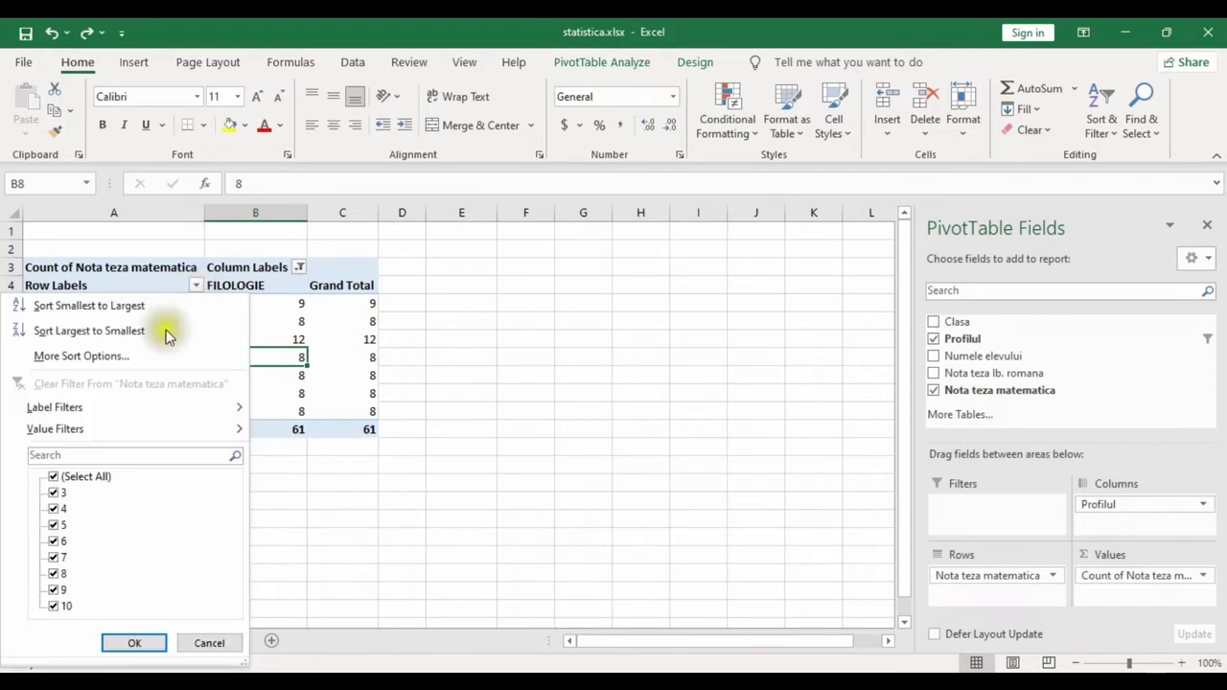
Filter the grade rows to 10 only, showing 8 philology students, then switch to STATISTICA
left_click(52, 479)
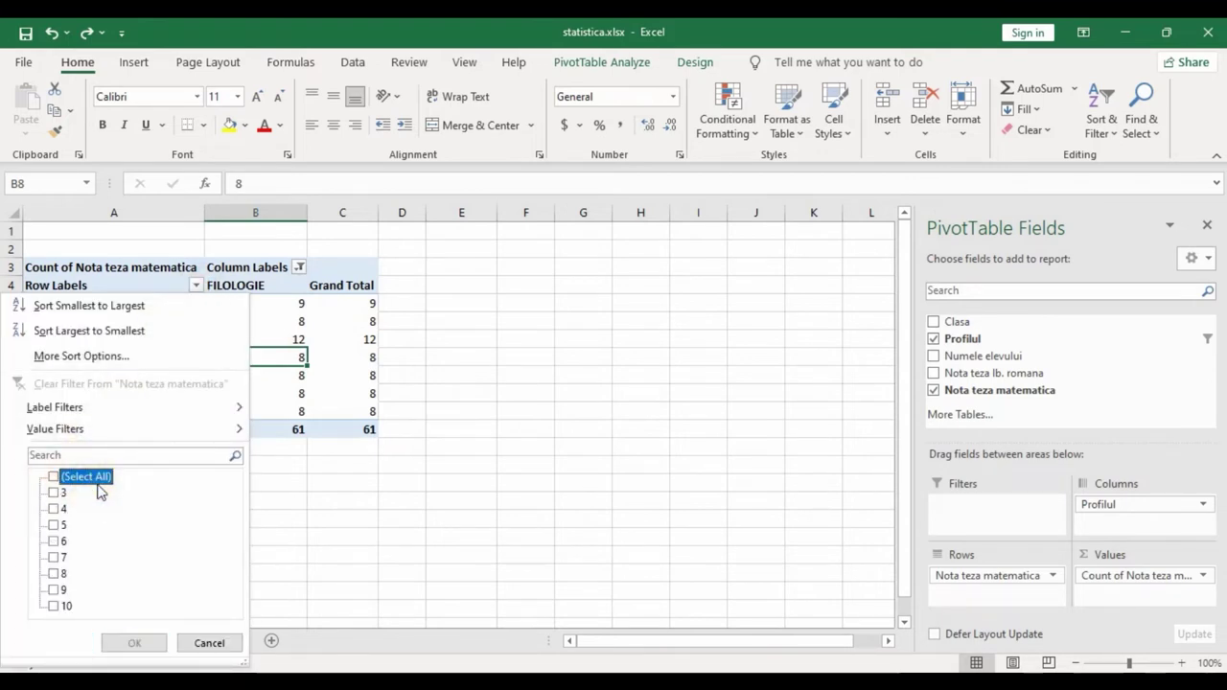
left_click(66, 609)
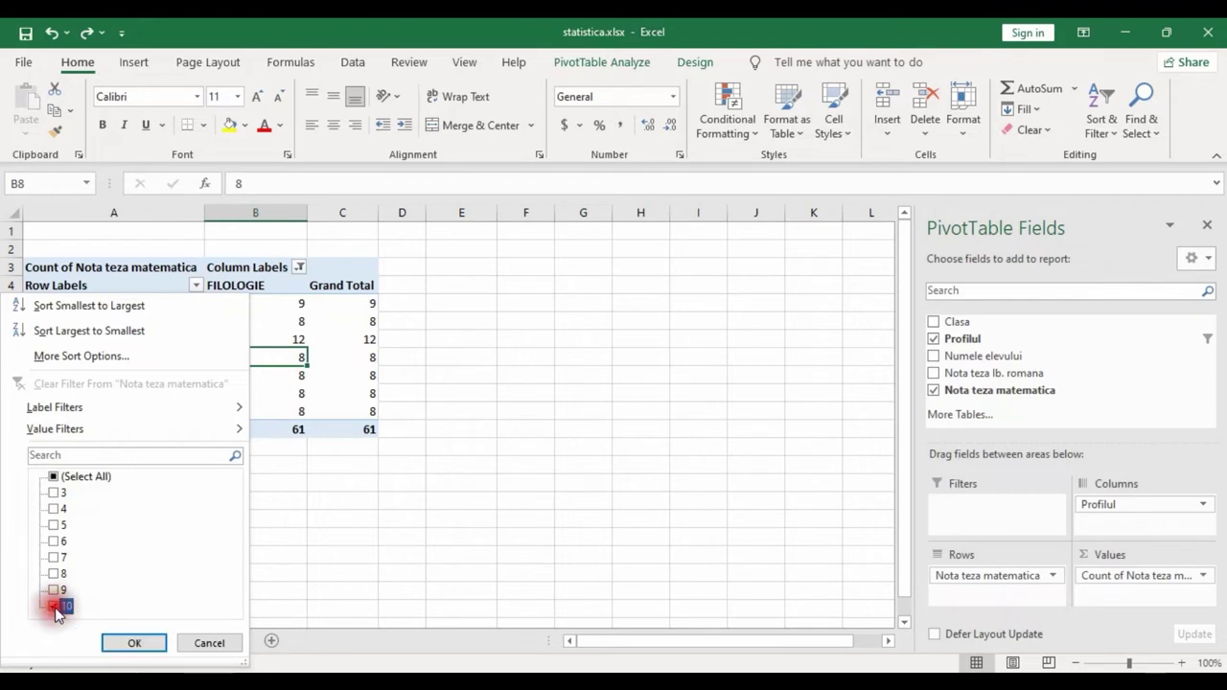
left_click(151, 645)
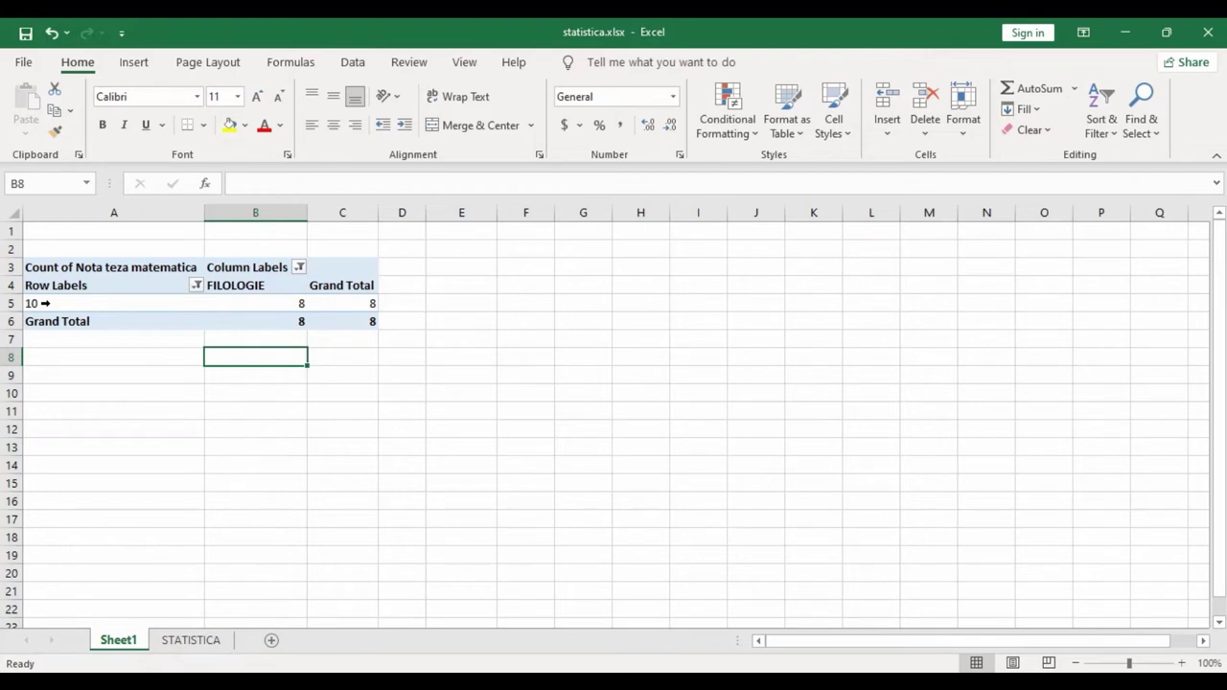
key("ctrl+Page_Down")
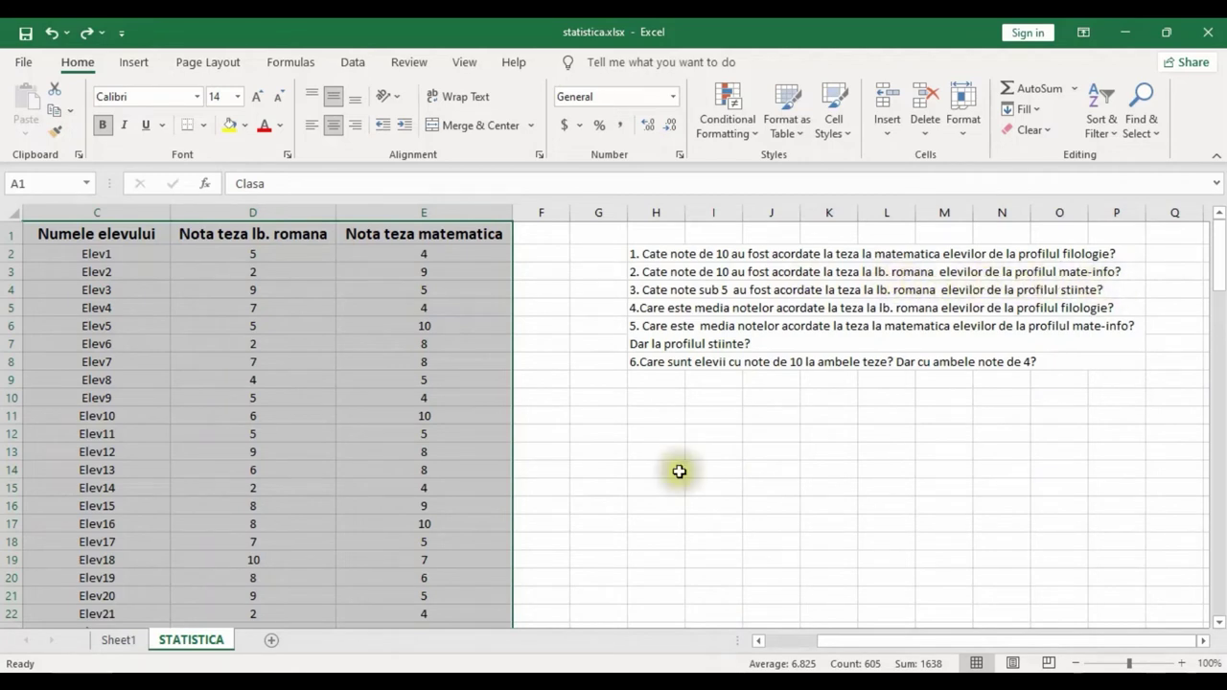
Return to Sheet1 and select a pivot cell to bring up the PivotTable Fields pane
left_click(123, 641)
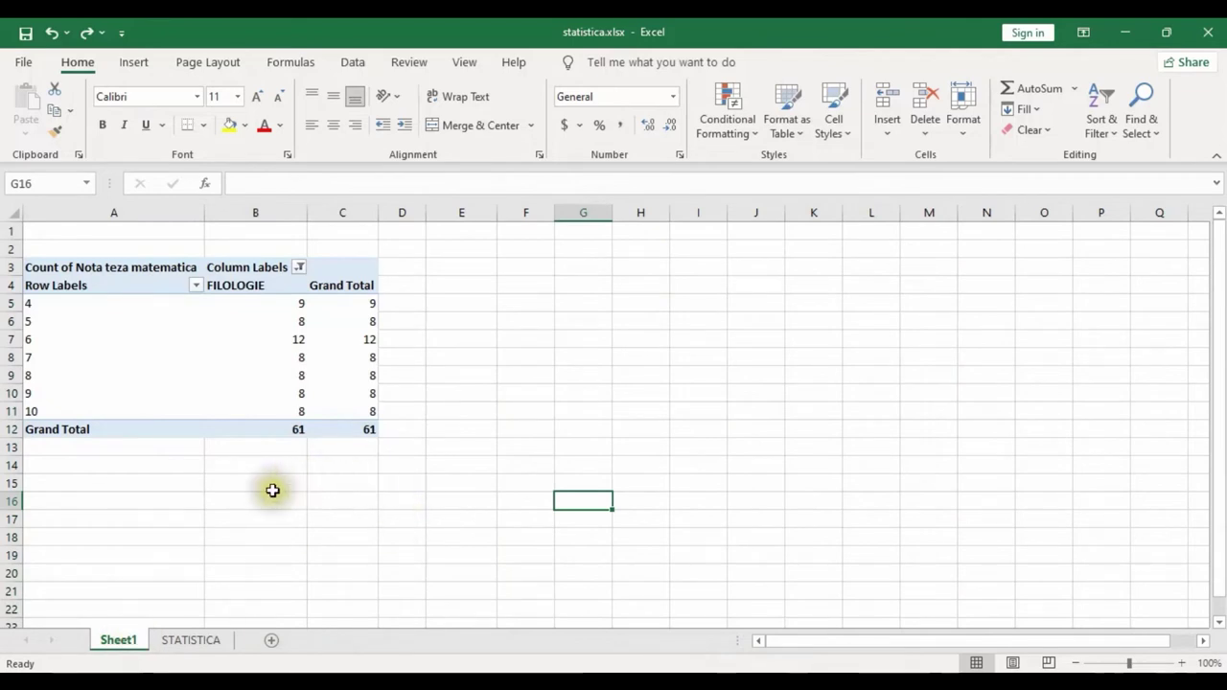
left_click(249, 407)
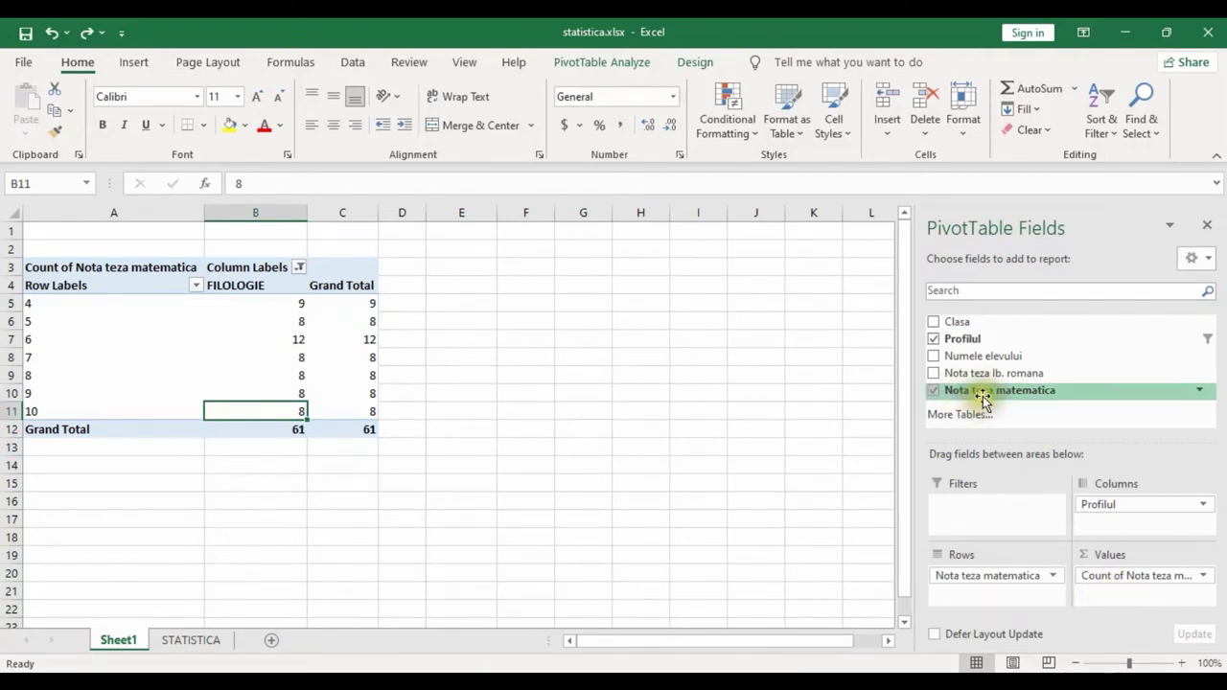
Replace Nota teza matematica with Nota teza lb. romana in the pivot's Values
left_click(934, 392)
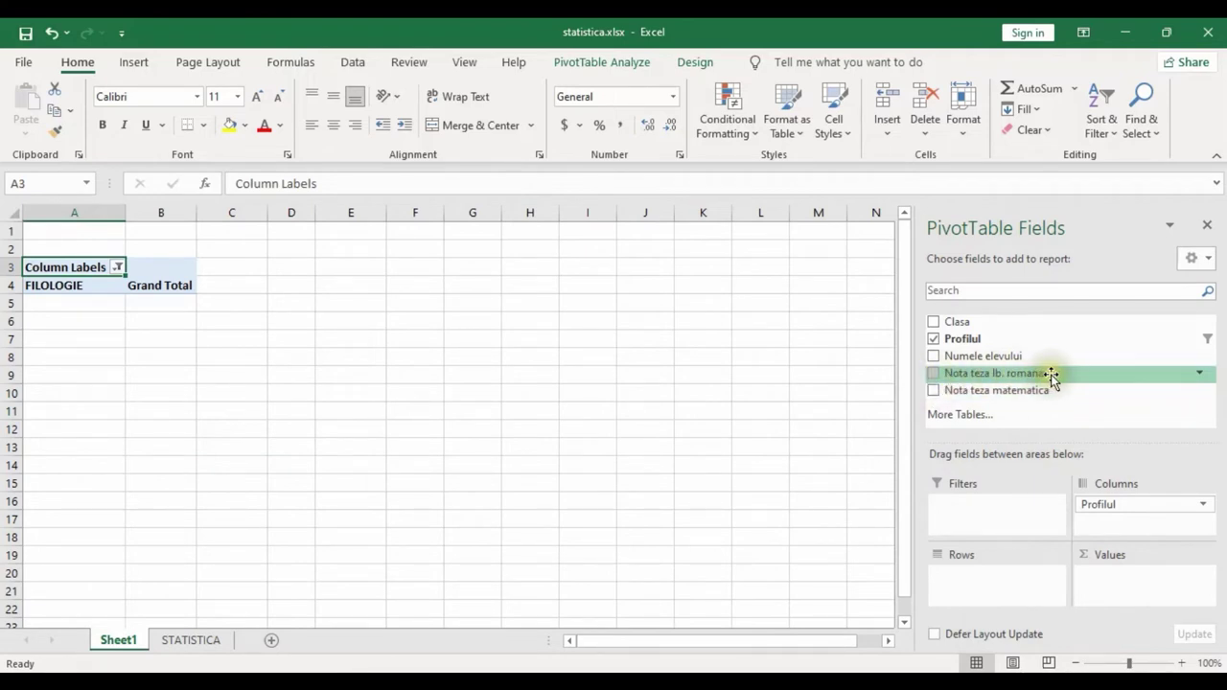
left_click_drag(1048, 377, 1038, 376)
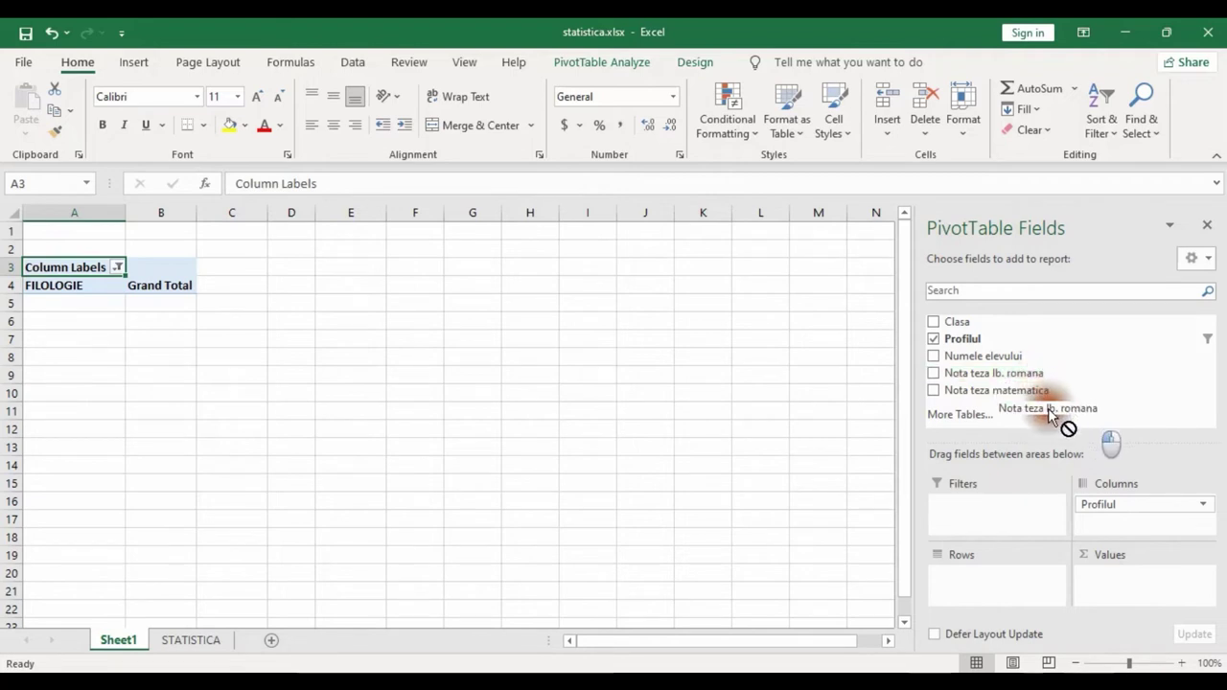
left_click_drag(1038, 376, 1134, 595)
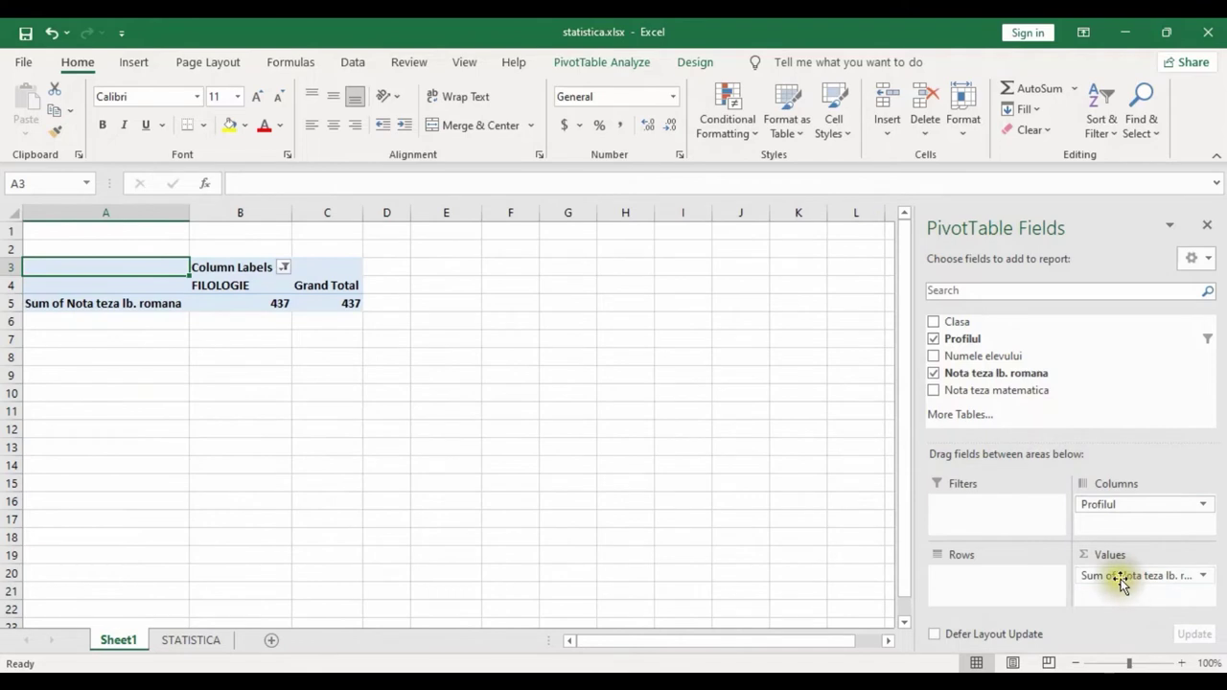
Summarize the Romanian grades with Count Numbers and list them as row labels
left_click_drag(1174, 578, 1174, 577)
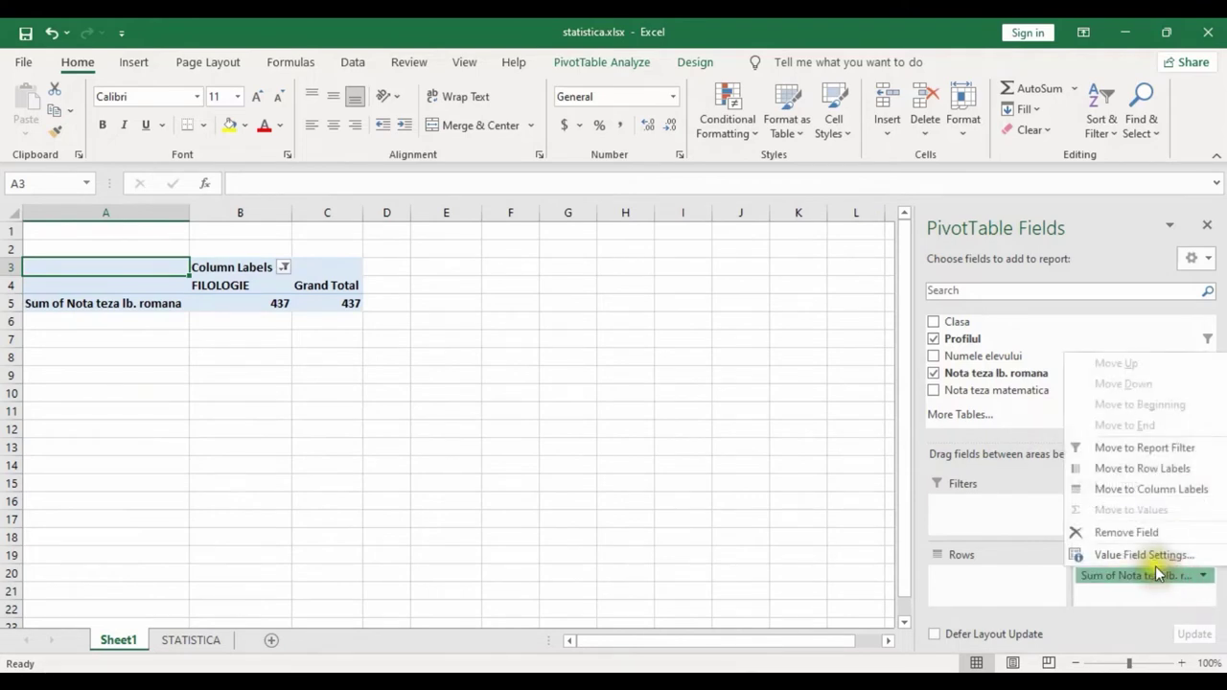
left_click(1146, 556)
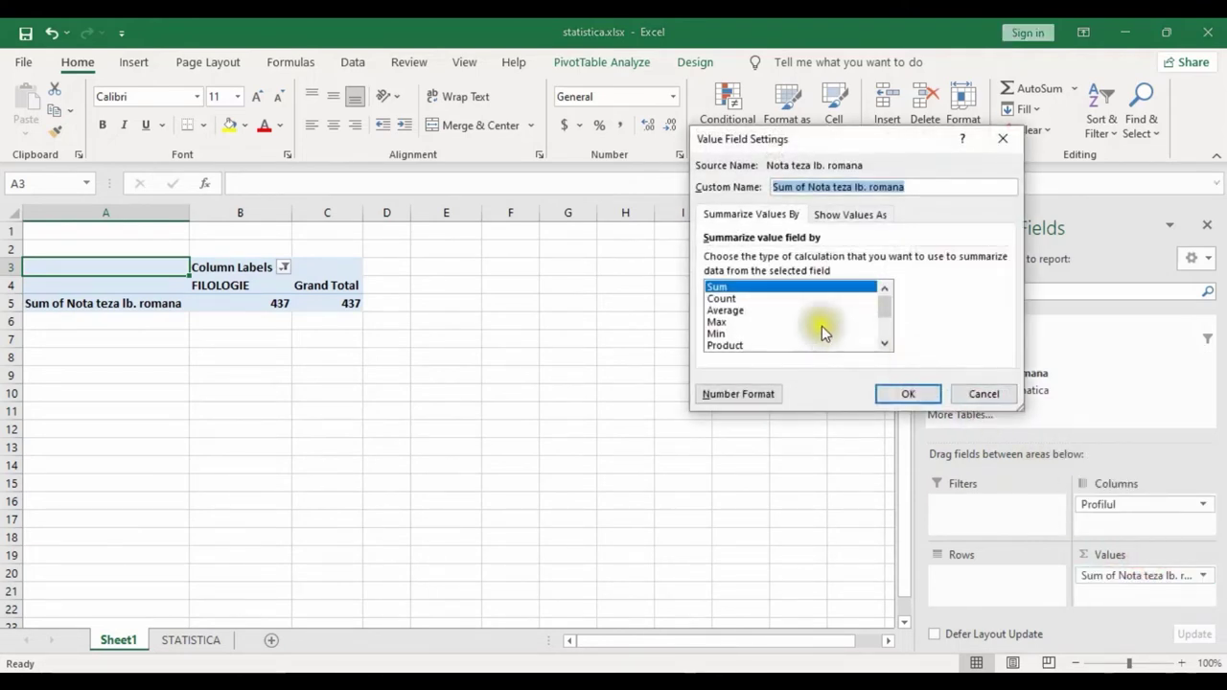
left_click_drag(890, 317, 890, 331)
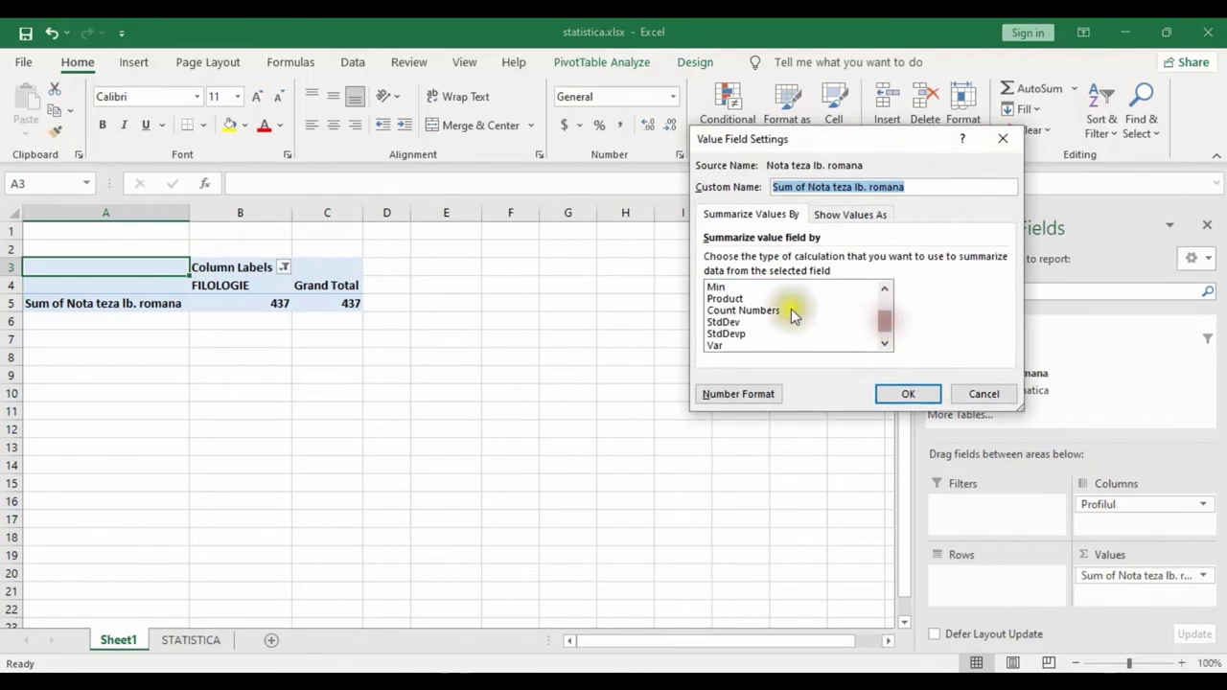
left_click(805, 311)
left_click(906, 393)
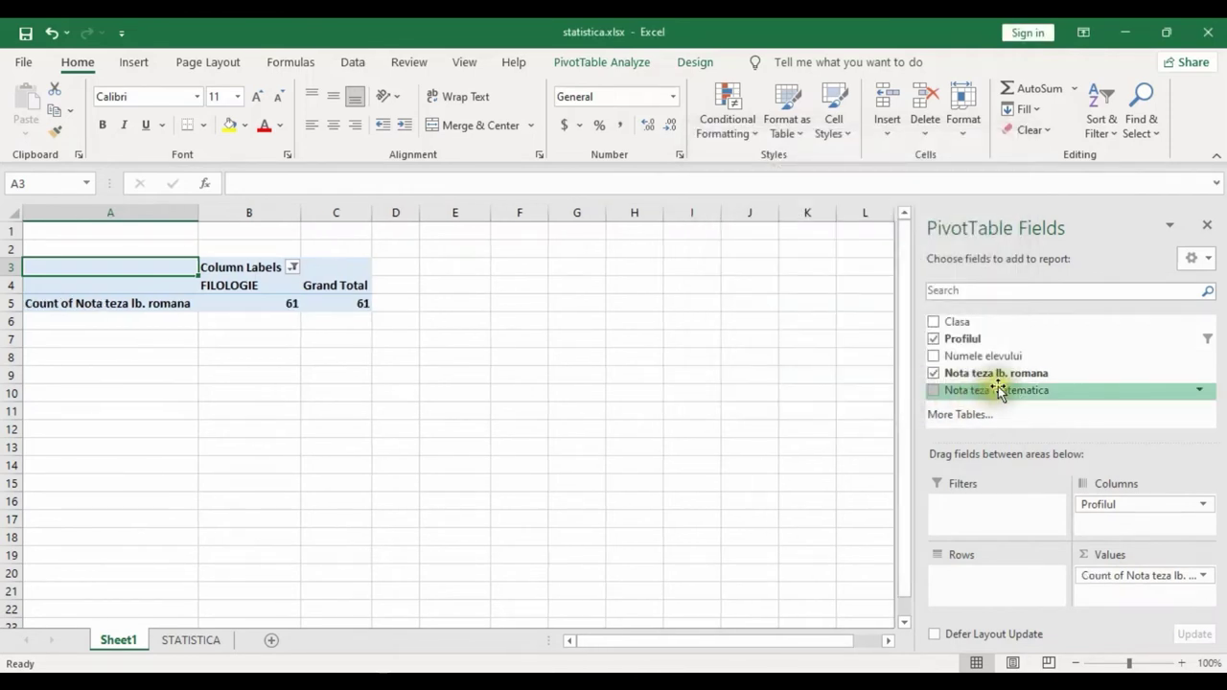
left_click_drag(1002, 374, 1005, 592)
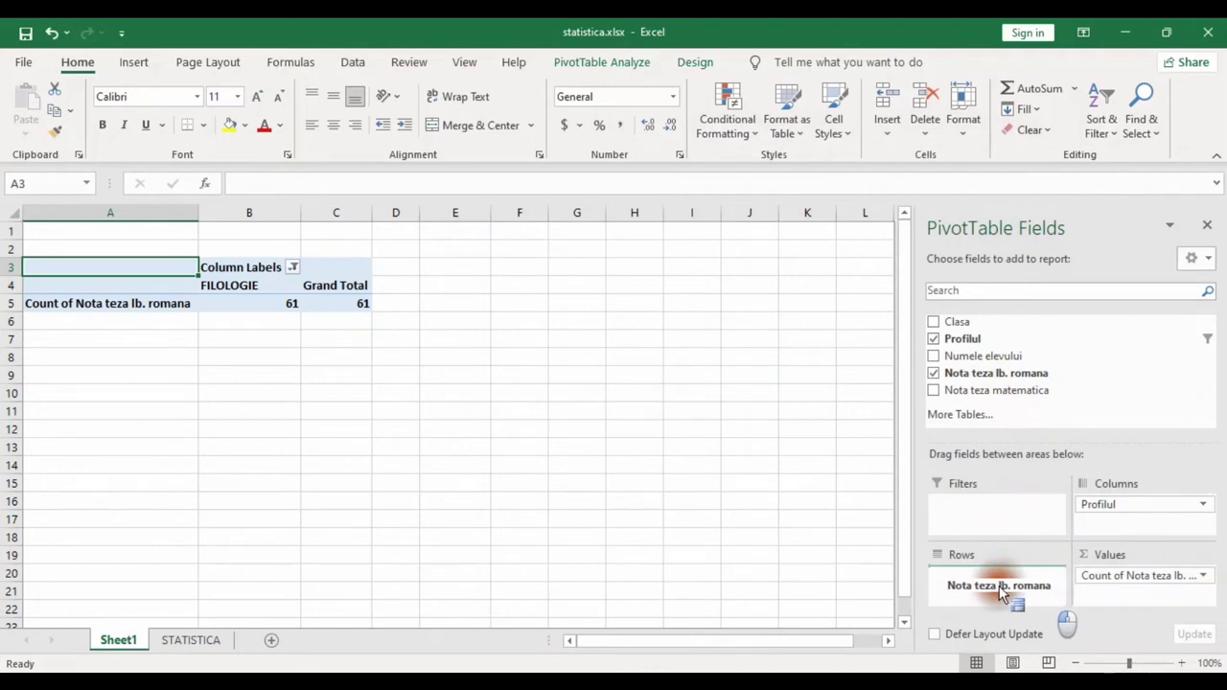
left_click_drag(1005, 593, 998, 595)
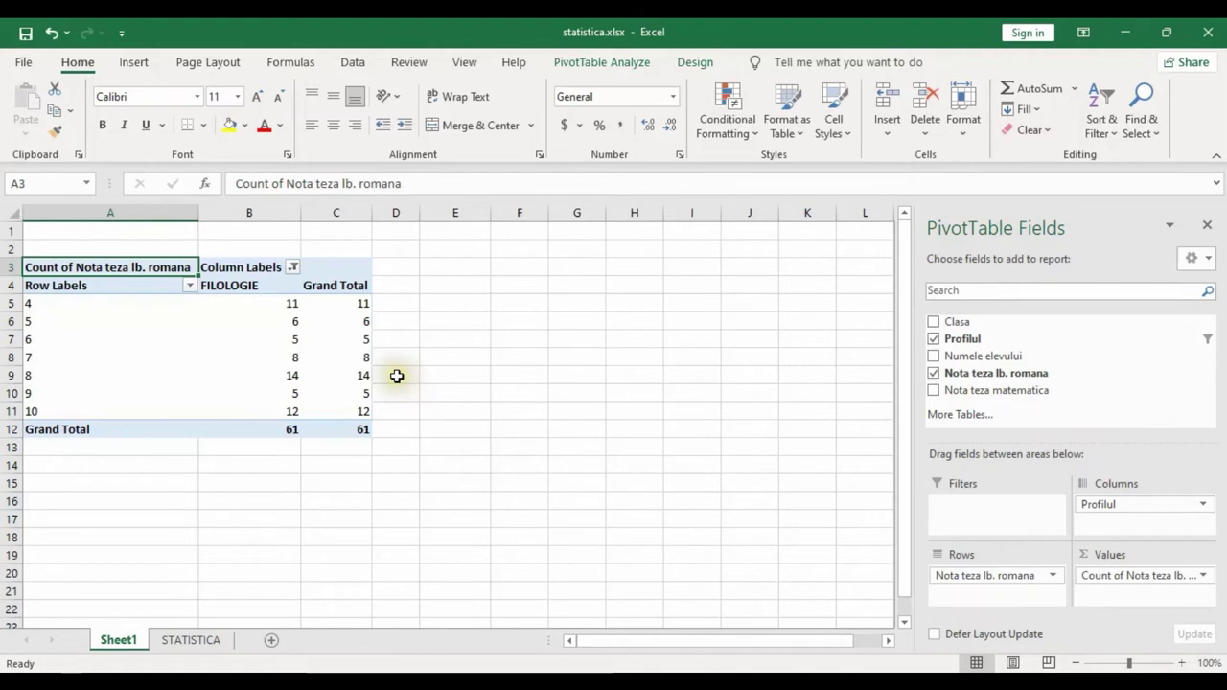
Filter the profile columns to MATE-INFO only, leaving 29 students across grades 2–10
left_click(294, 269)
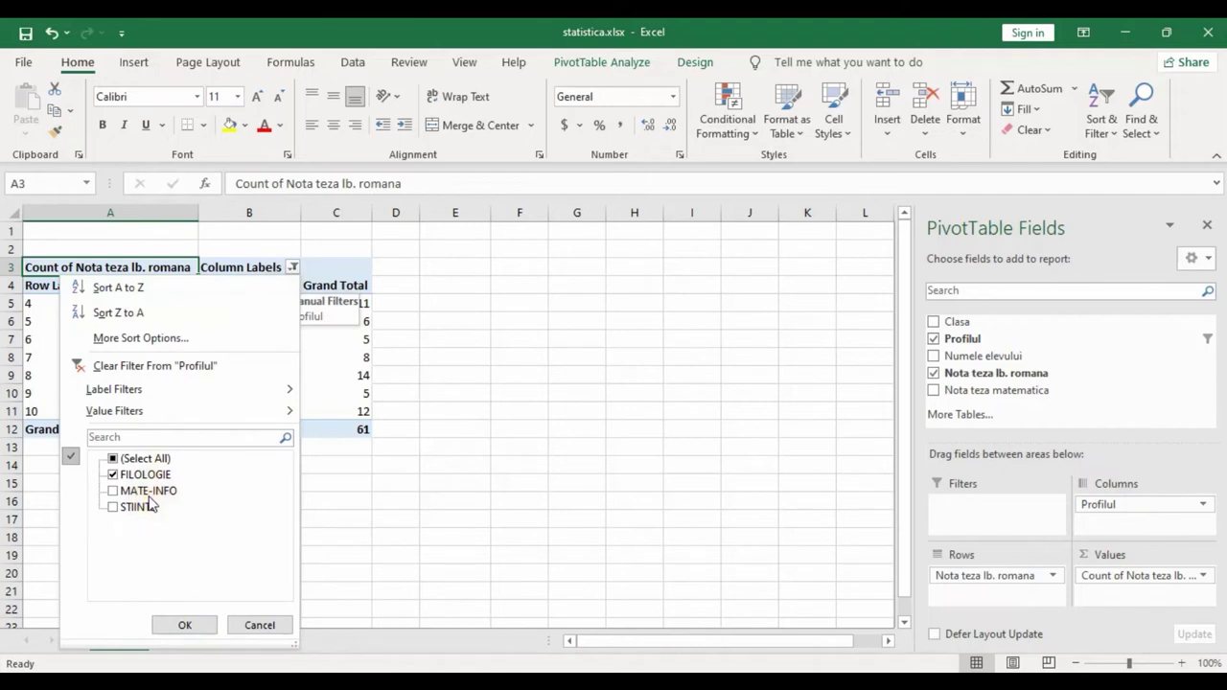
left_click(114, 460)
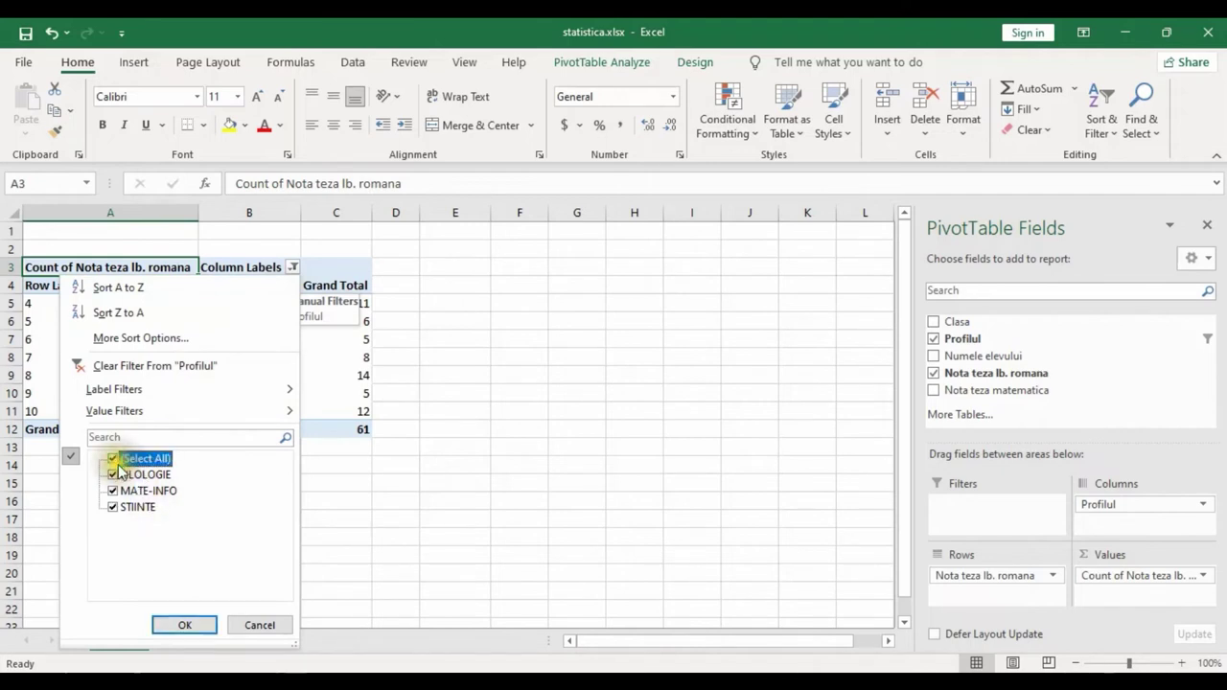
left_click(114, 459)
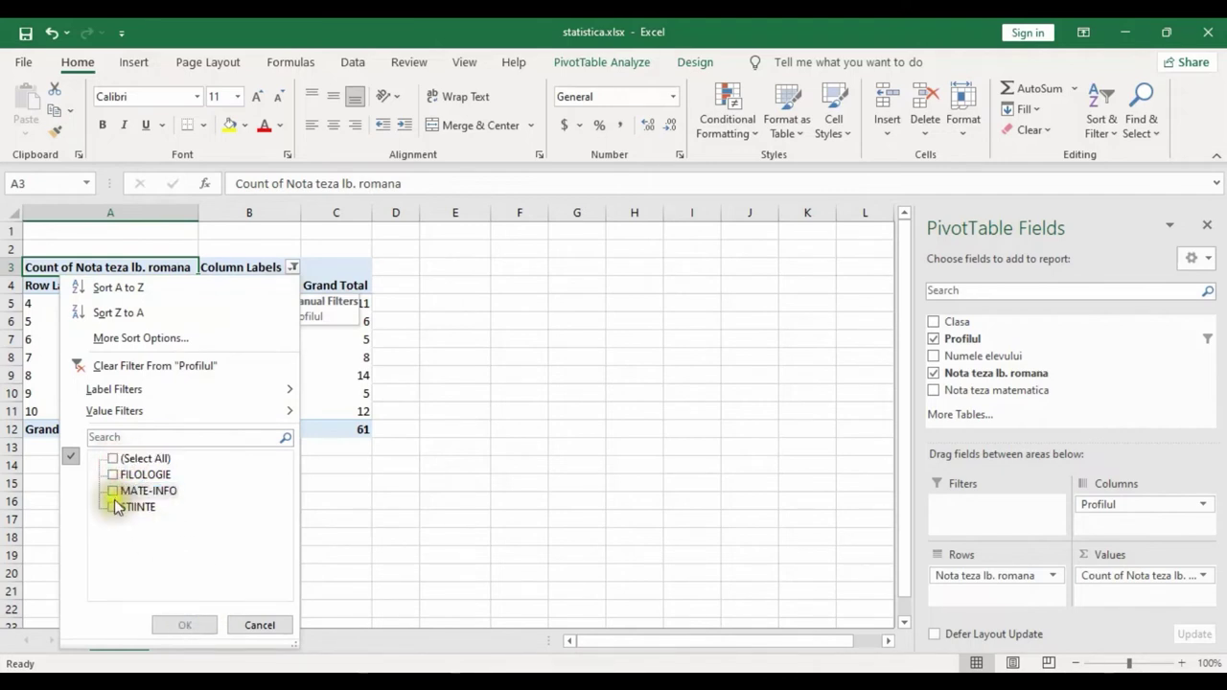
left_click(113, 491)
left_click(185, 625)
left_click(395, 537)
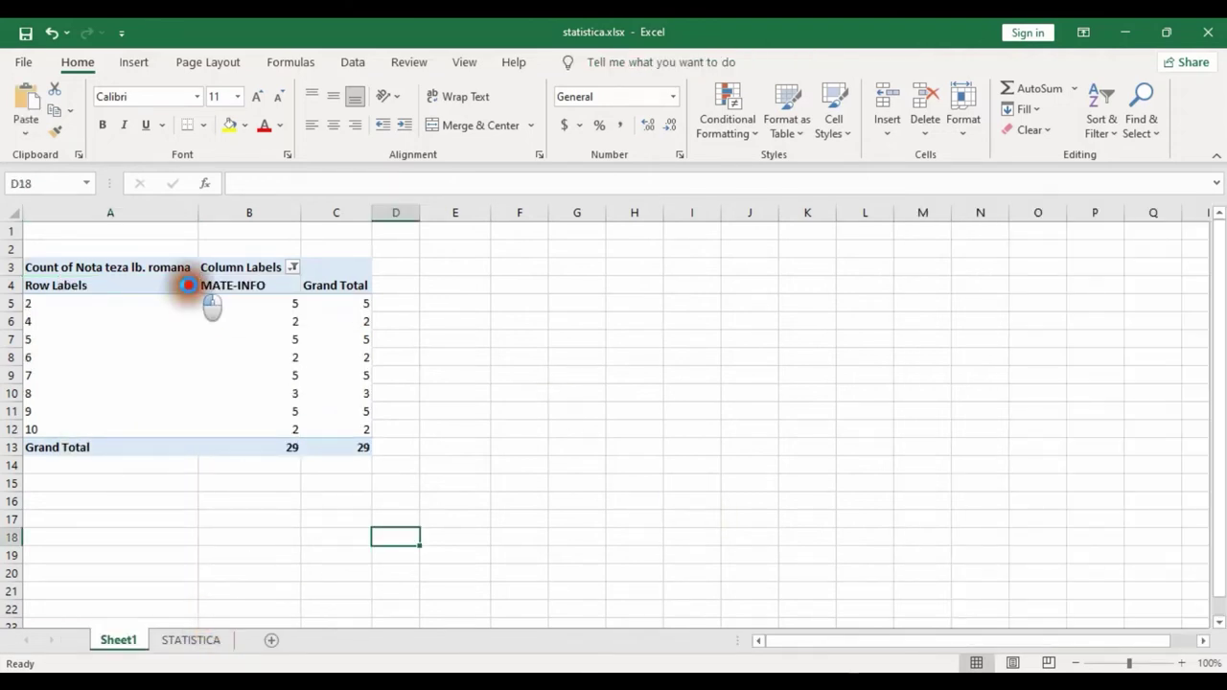
left_click(189, 285)
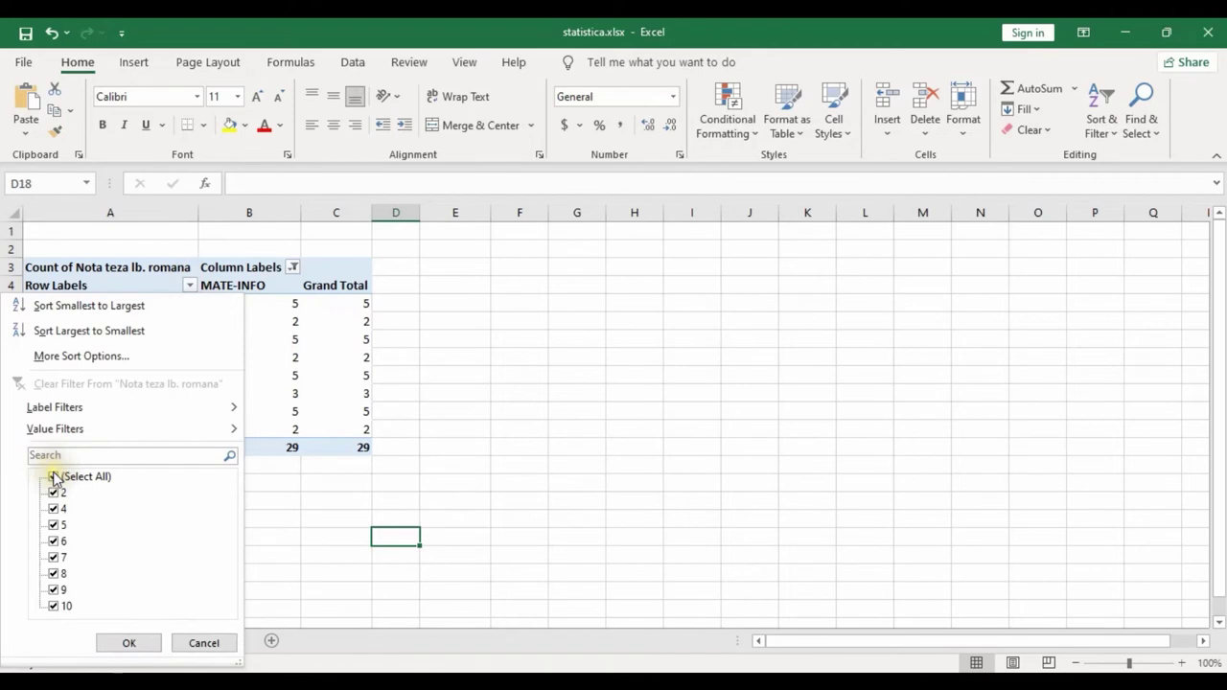
Filter the Romanian grade rows to 10 only, counting 2 students, then switch to STATISTICA
left_click(54, 477)
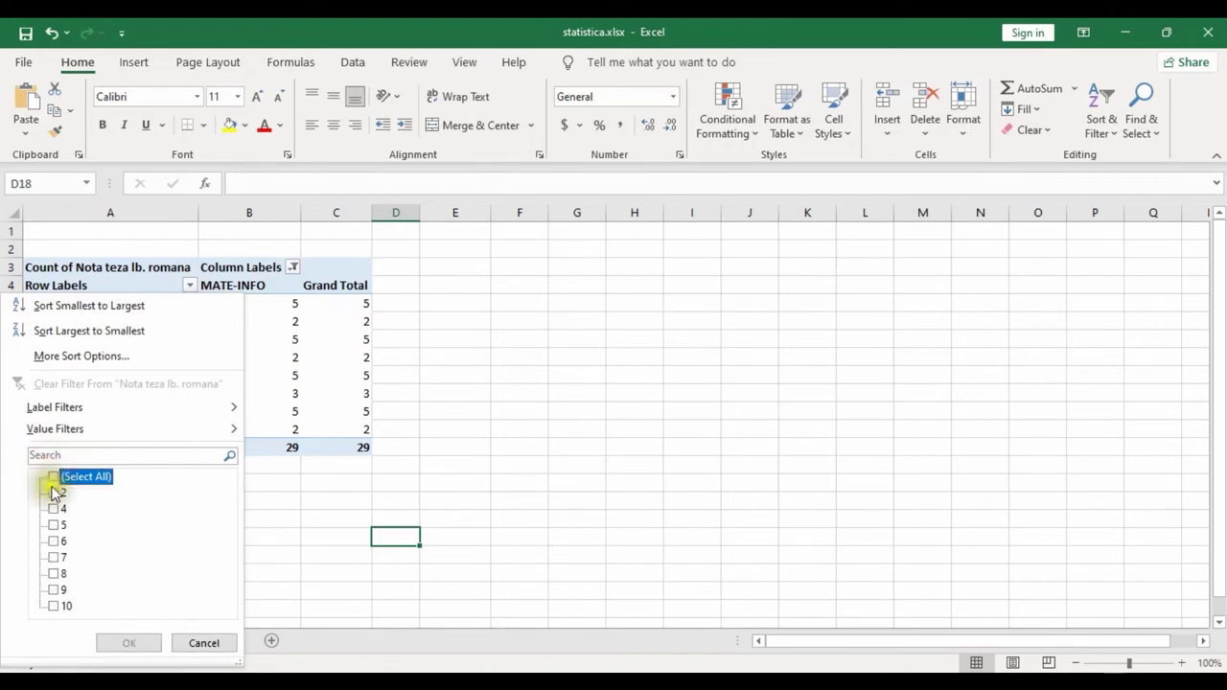
left_click(53, 606)
left_click(129, 643)
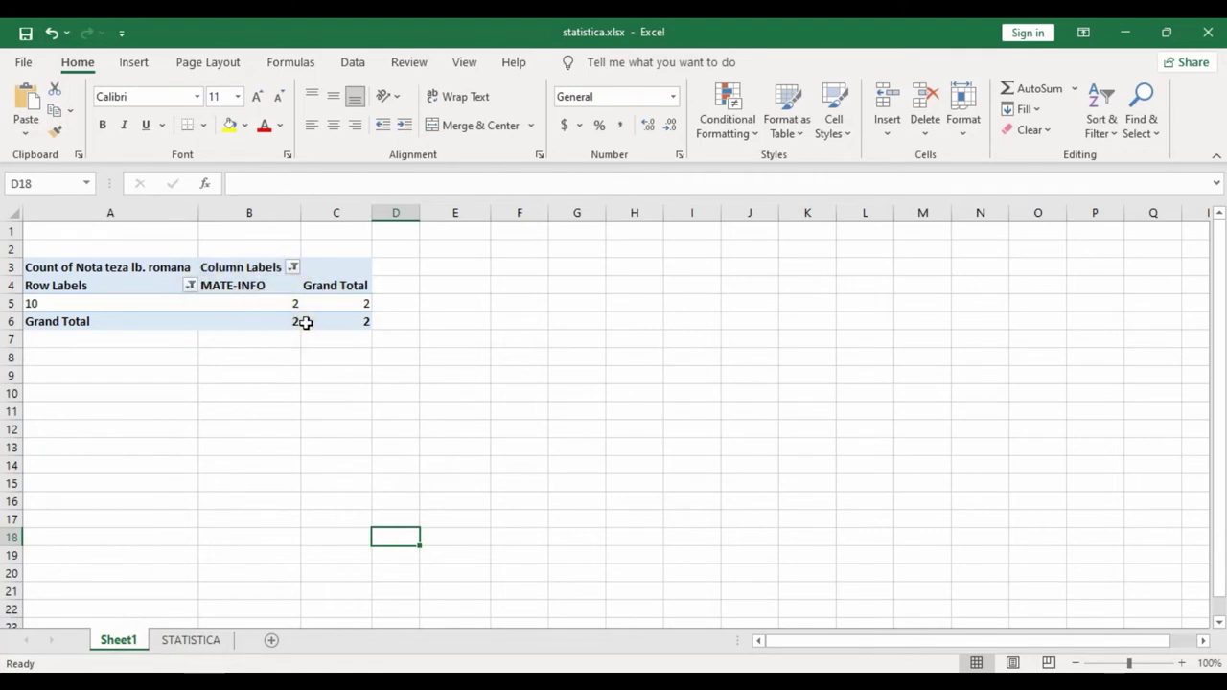
mouse_move(305, 324)
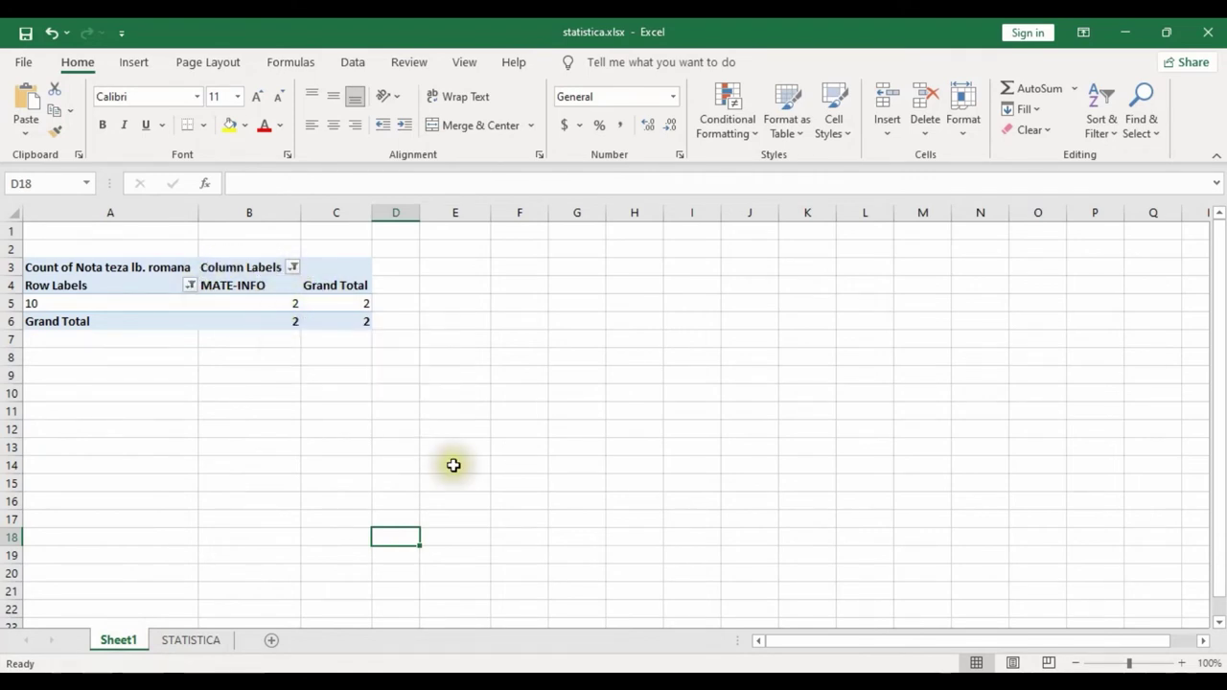
key("ctrl+Page_Down")
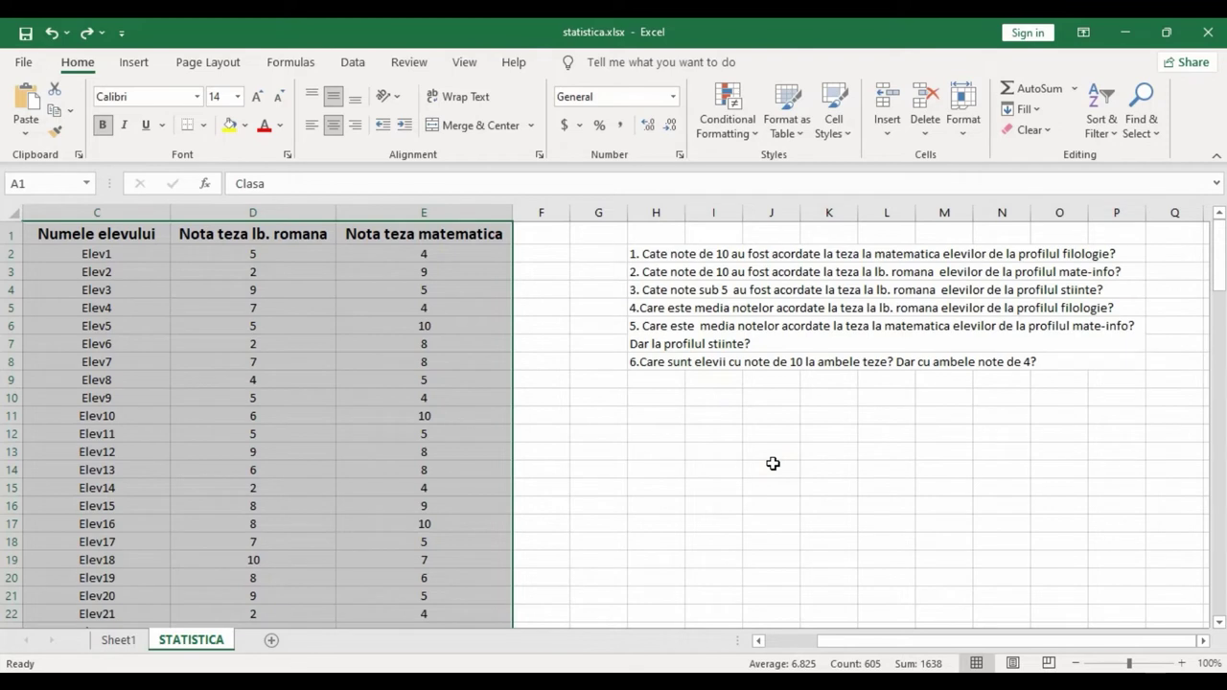
On Sheet1, change the pivot's profile column filter from MATE-INFO to STIINTE only
left_click(117, 639)
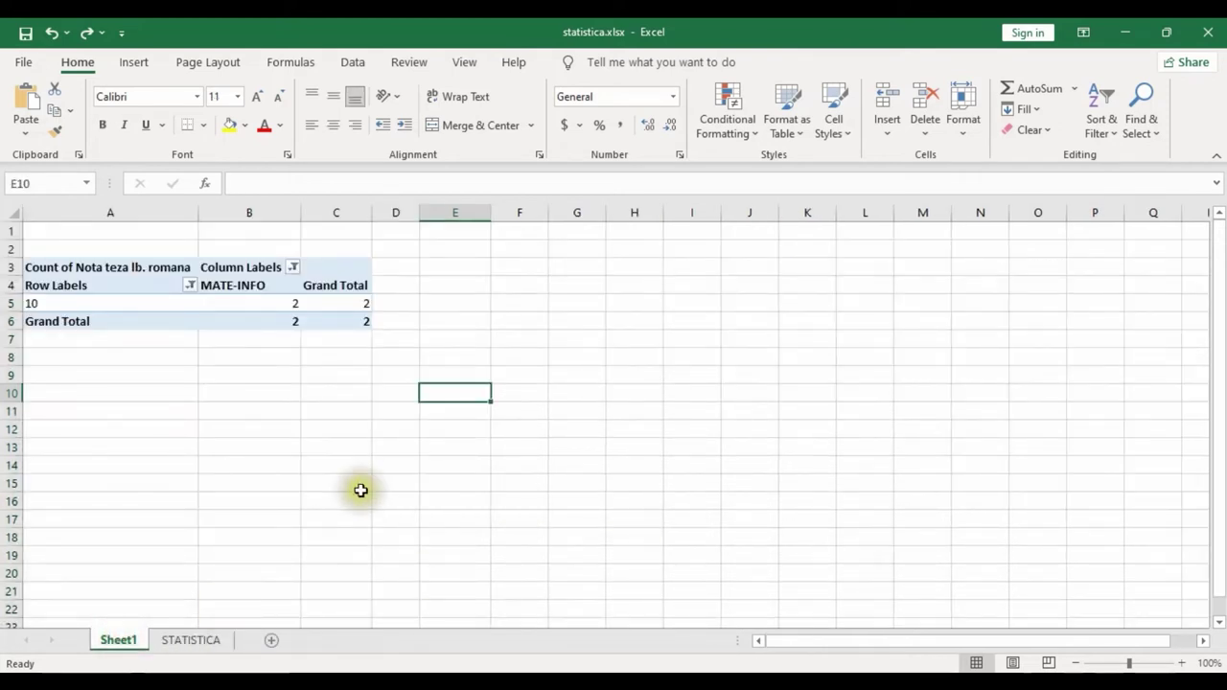
left_click(294, 268)
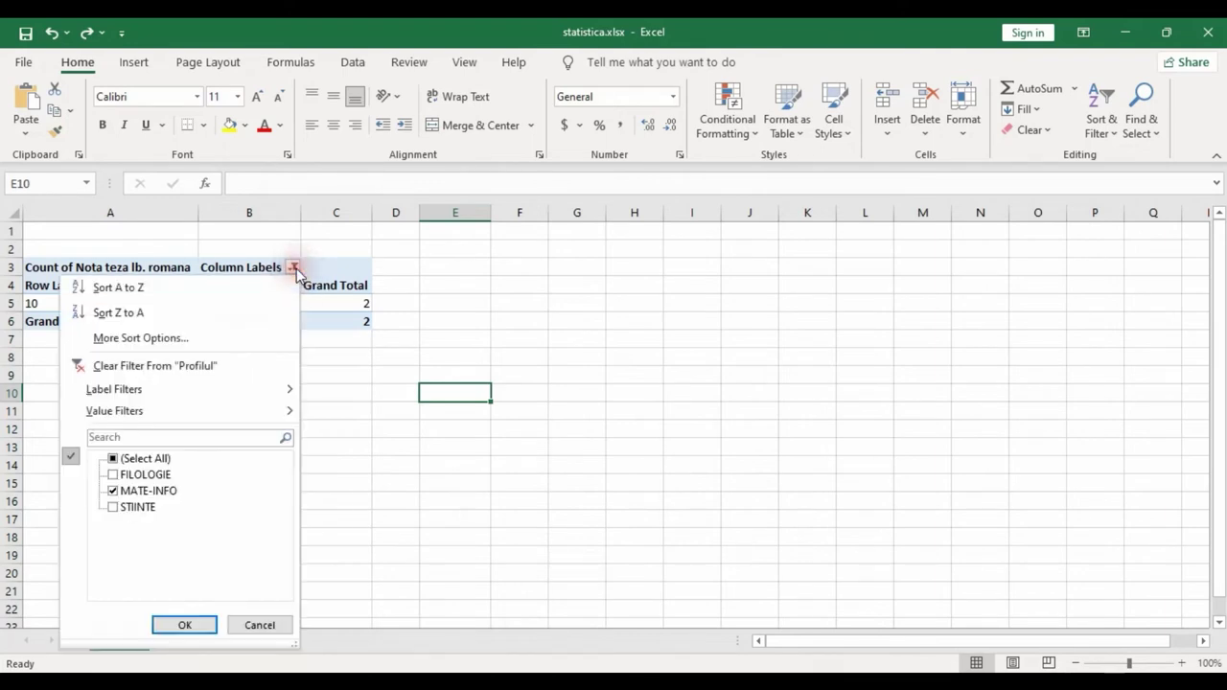
left_click(115, 460)
left_click(113, 461)
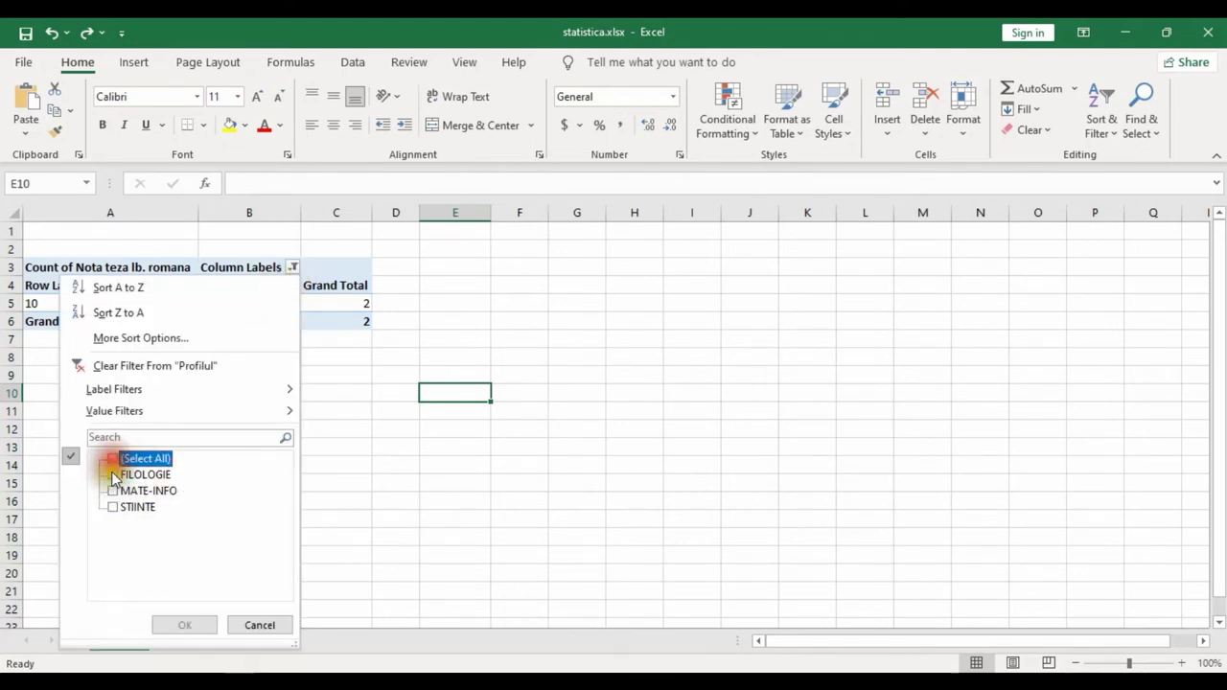
left_click(112, 506)
left_click(184, 625)
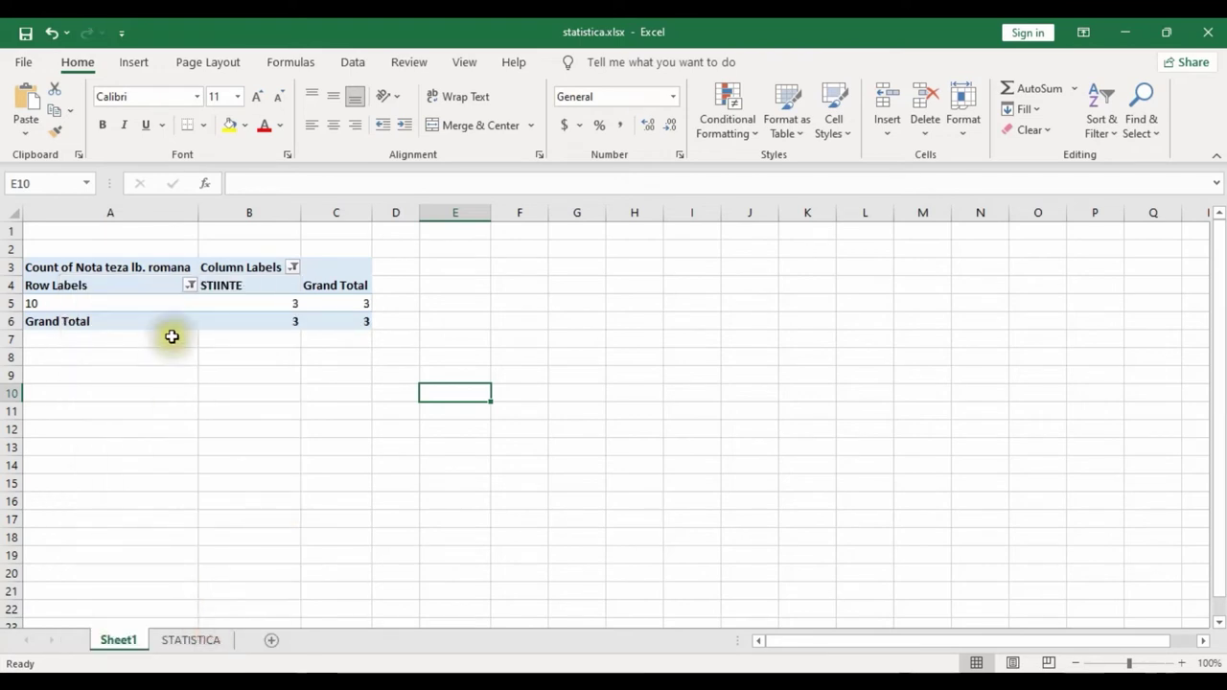
Clear every grade value in the pivot's row filter
left_click(191, 284)
left_click(54, 476)
left_click(55, 477)
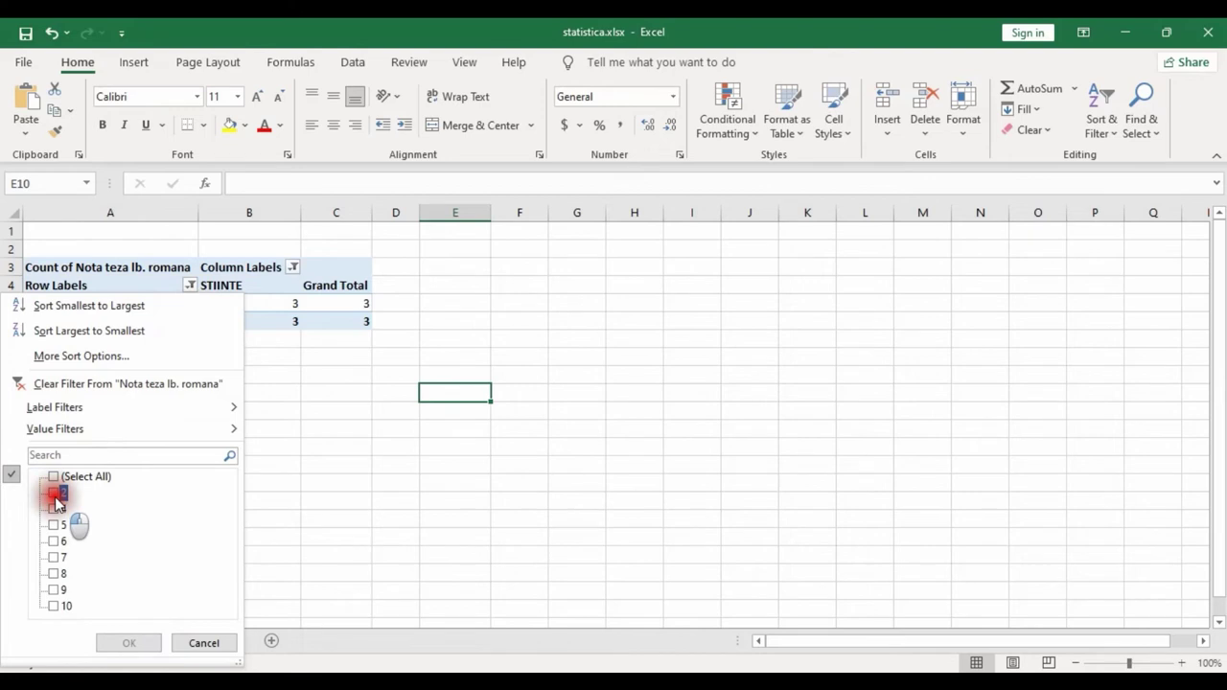
Limit the STIINTE pivot rows to grades 2 and 4, check grade 4's count of 2, then go to STATISTICA
left_click(54, 509)
left_click(131, 645)
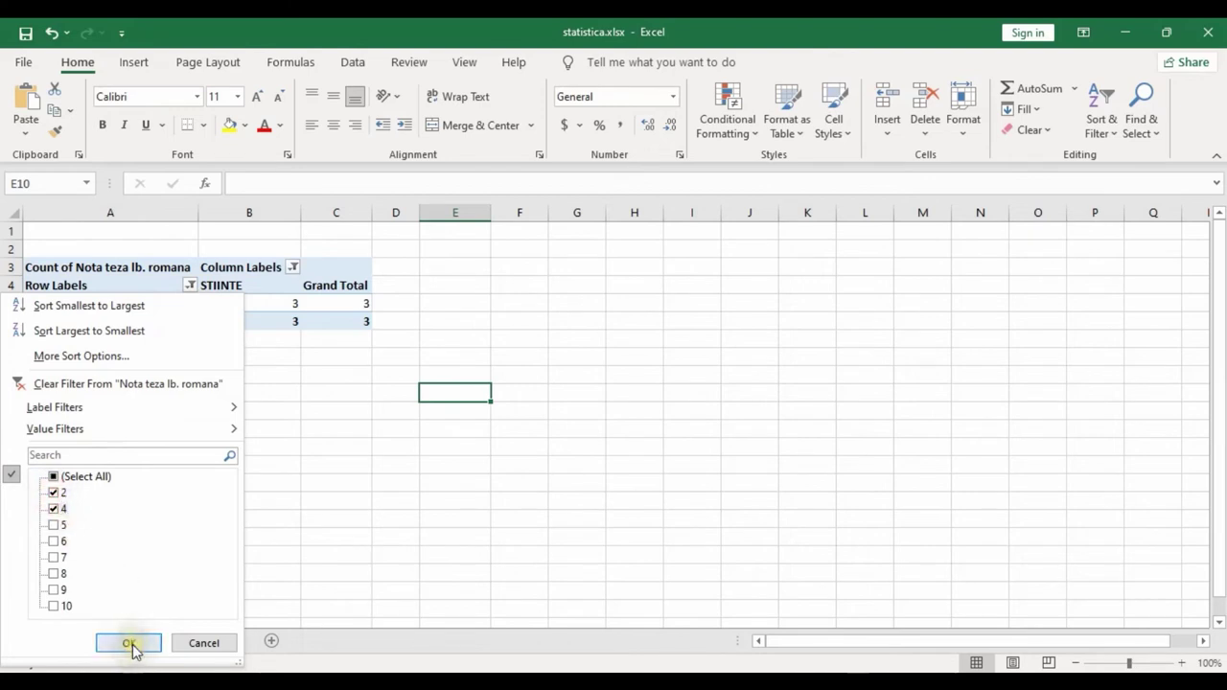
left_click(131, 646)
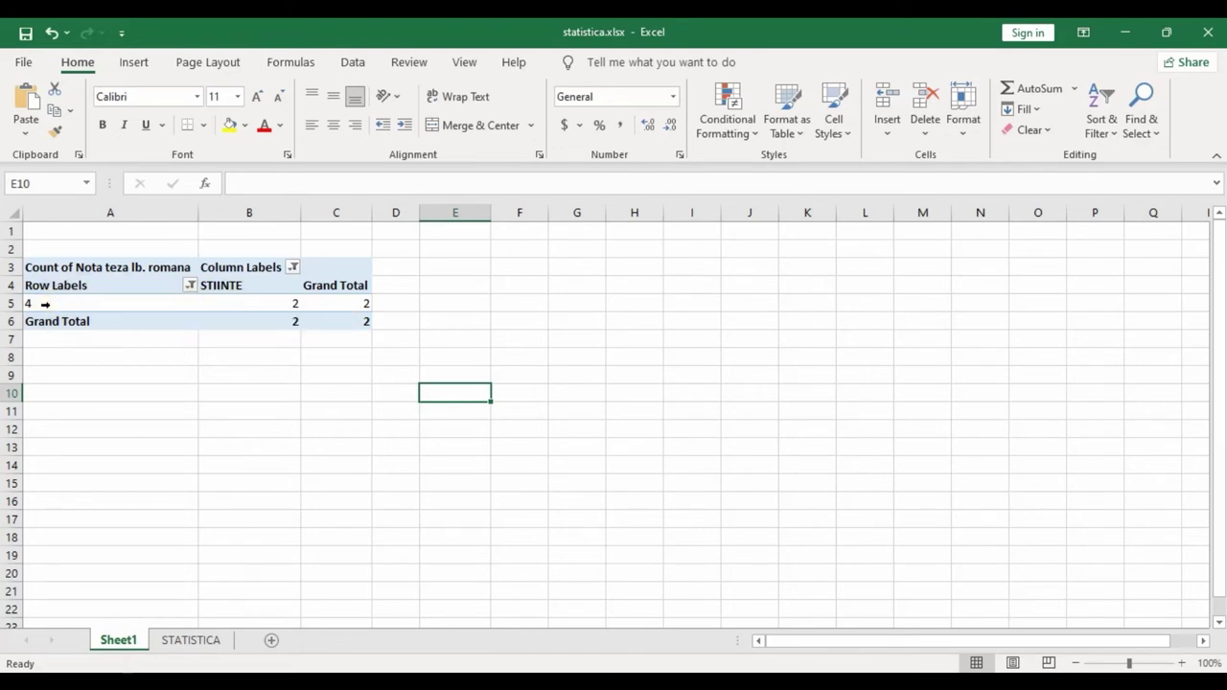
left_click(259, 304)
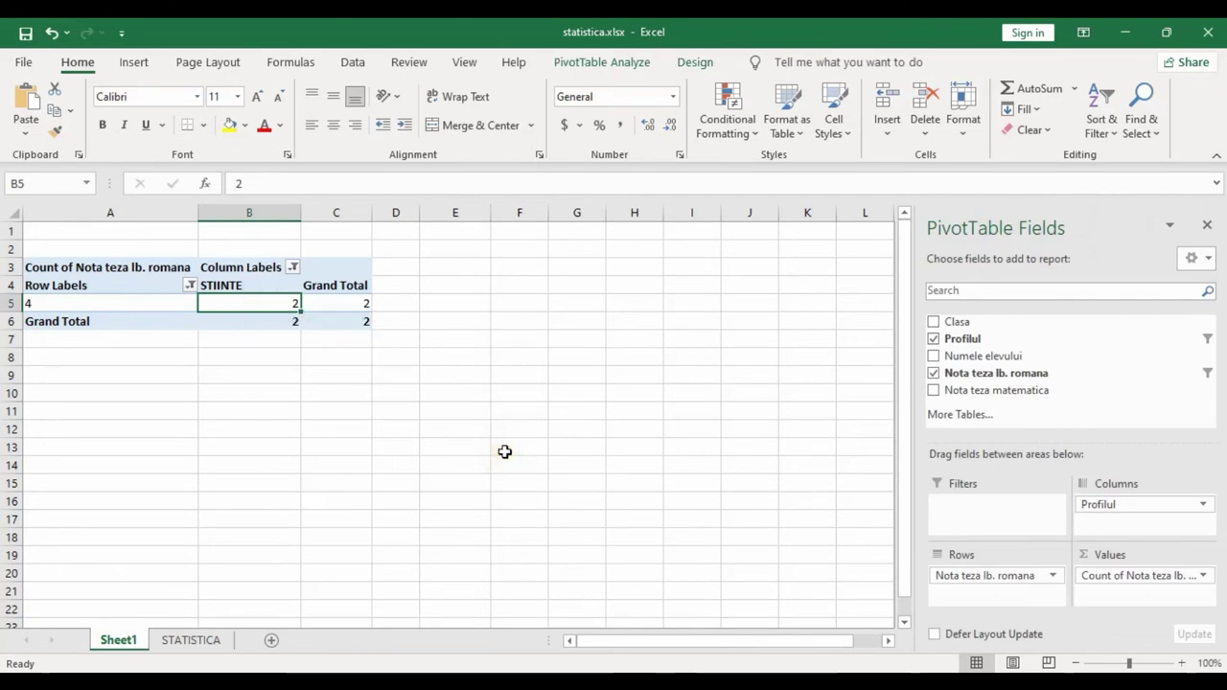
key("ctrl+Page_Down")
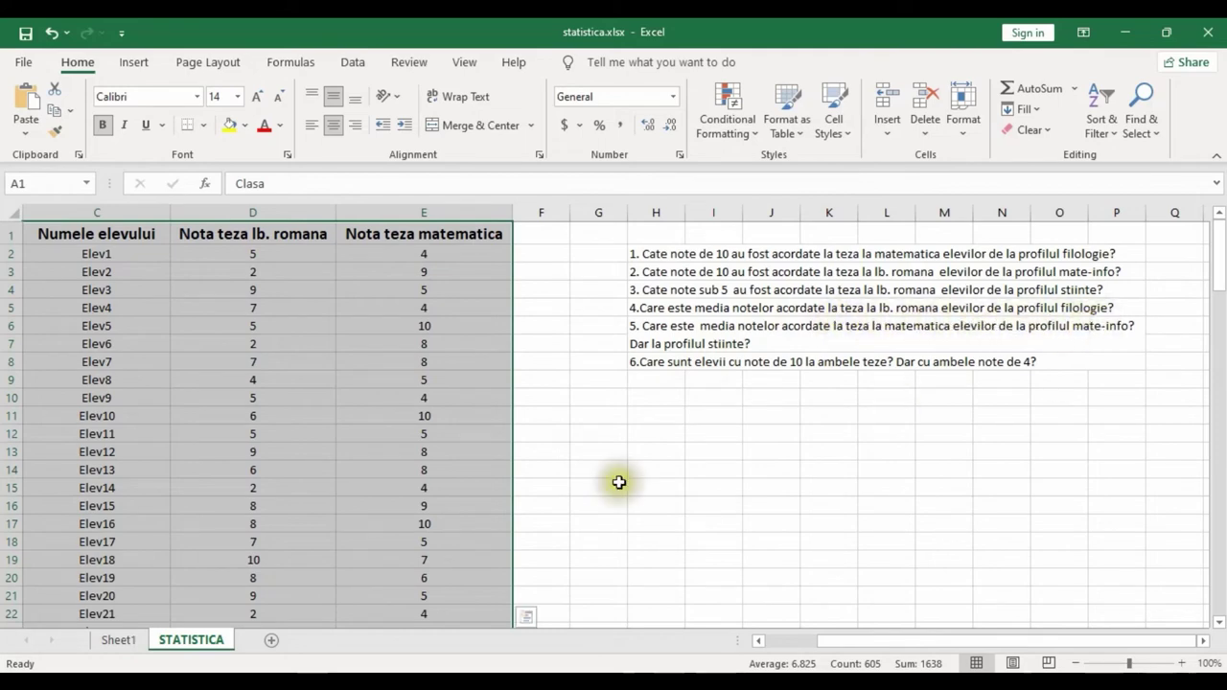
Back on Sheet1, filter the pivot's profile to FILOLOGIE only, showing 11 grade-4 entries
left_click(119, 640)
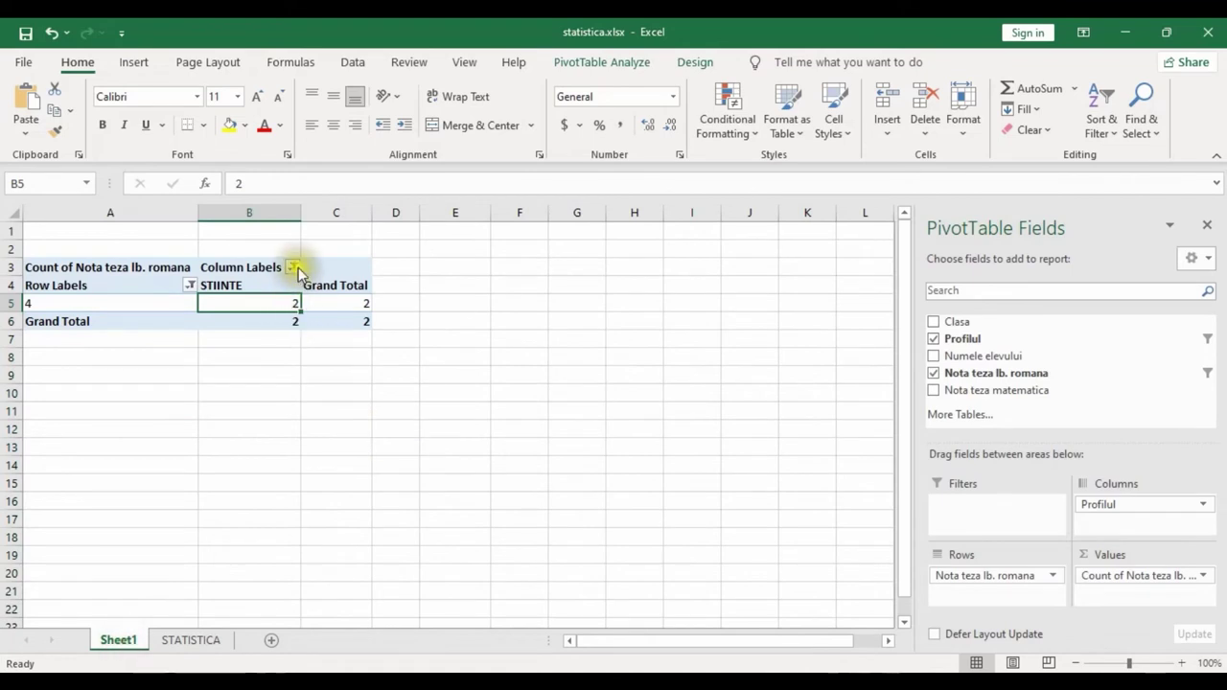
left_click(296, 269)
left_click(114, 460)
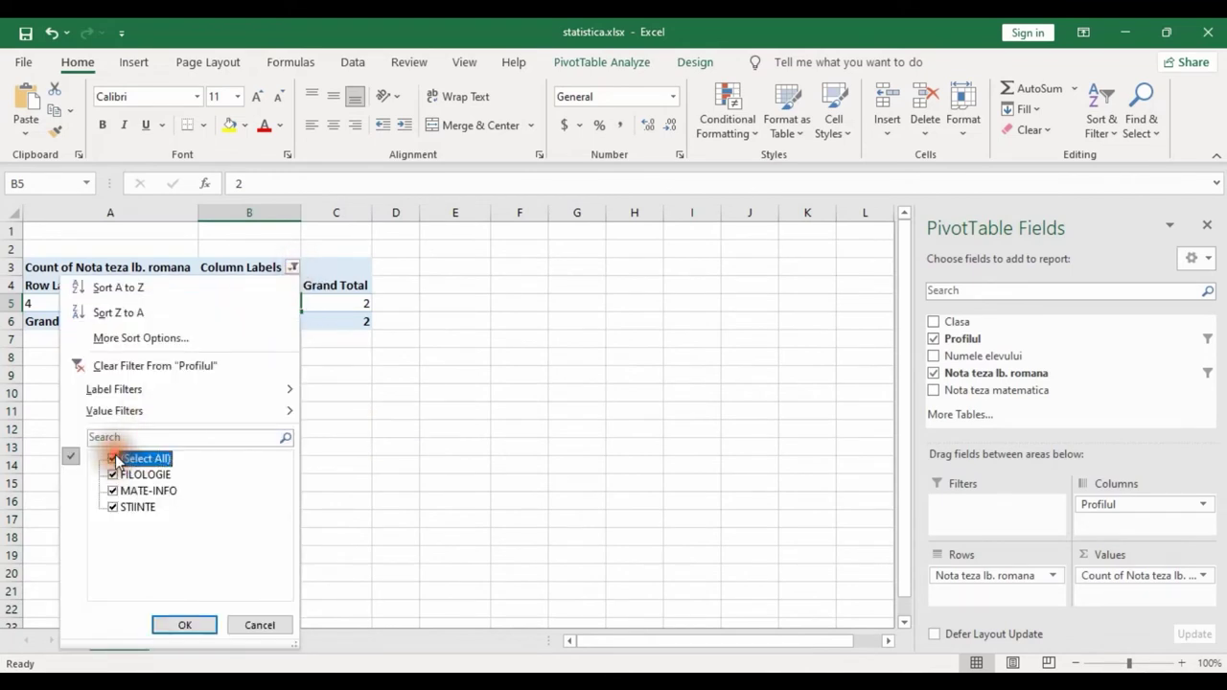
left_click(113, 474)
left_click(195, 624)
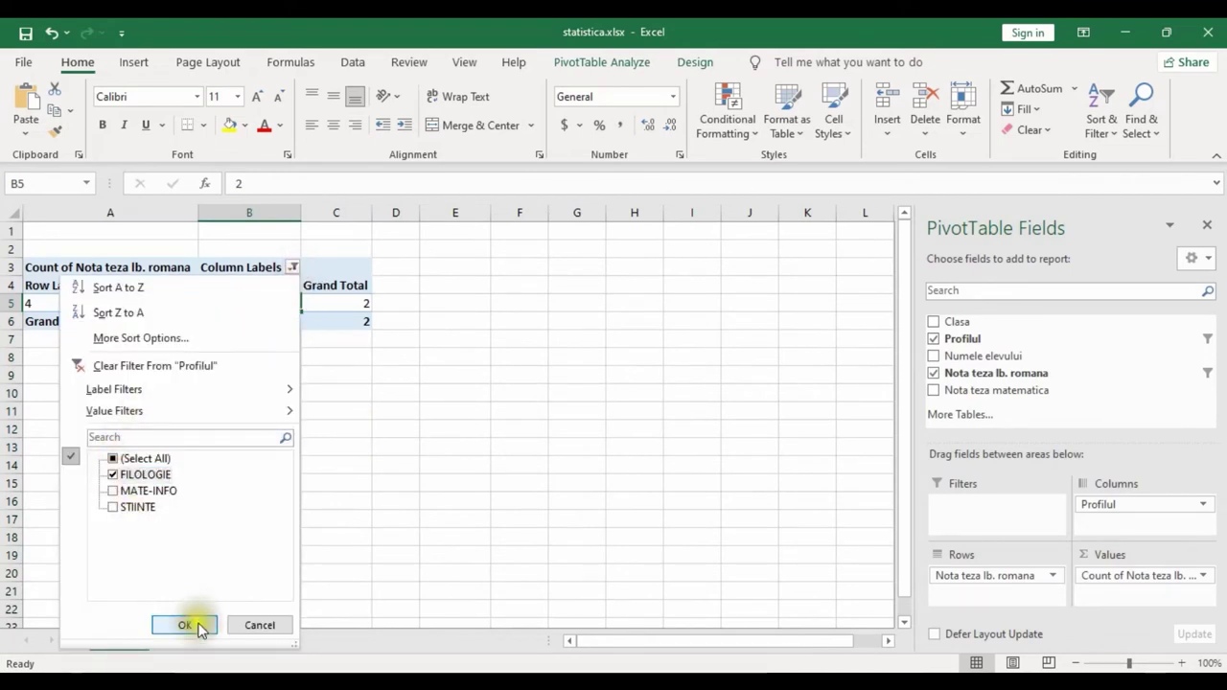
left_click(191, 285)
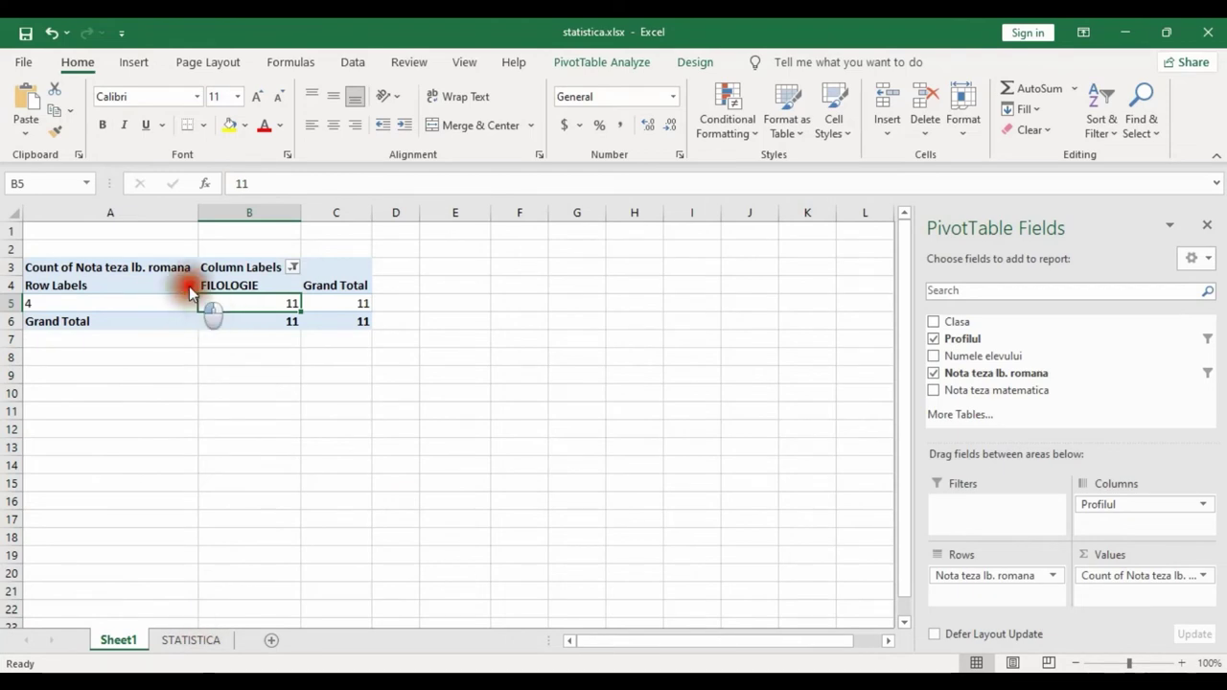
Show all grades again and summarize Romanian grades by Average, giving 7.163934426
left_click(53, 475)
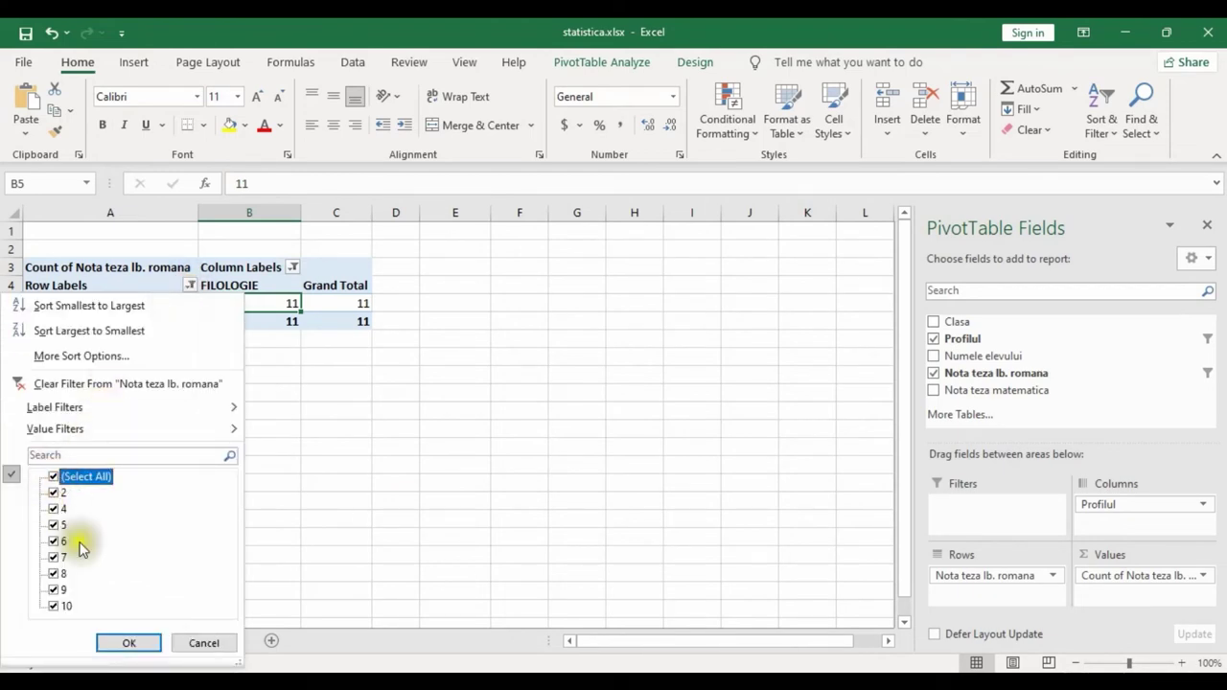
left_click(134, 643)
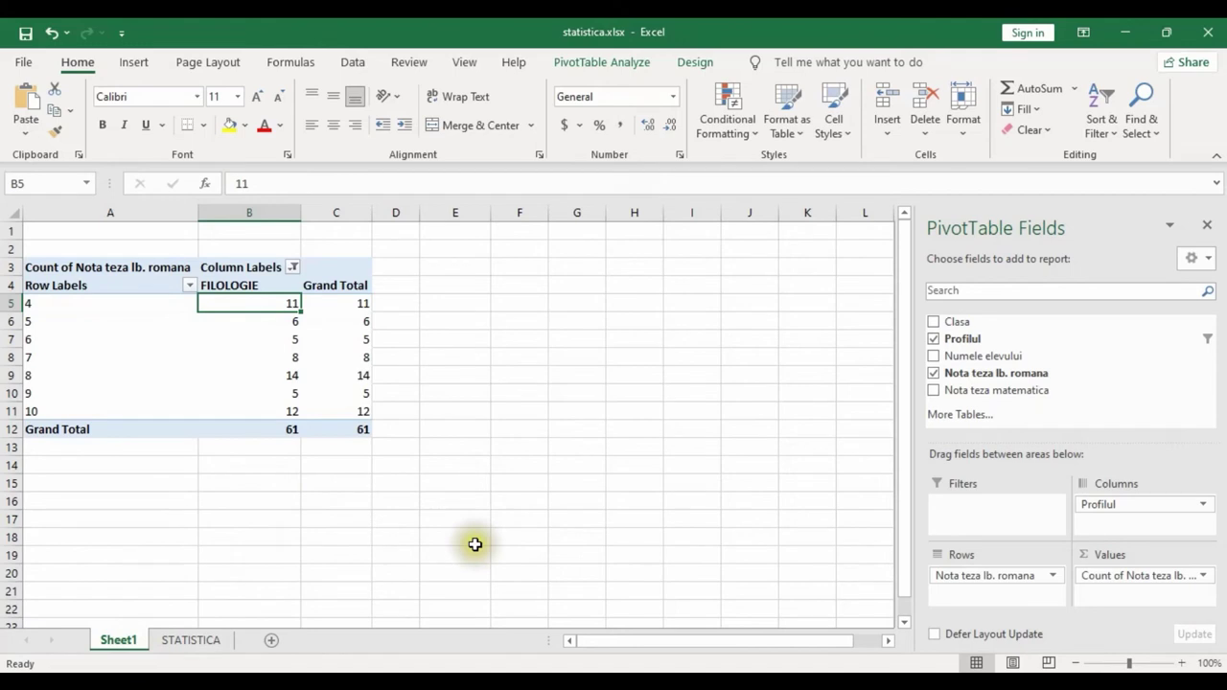
left_click(1204, 577)
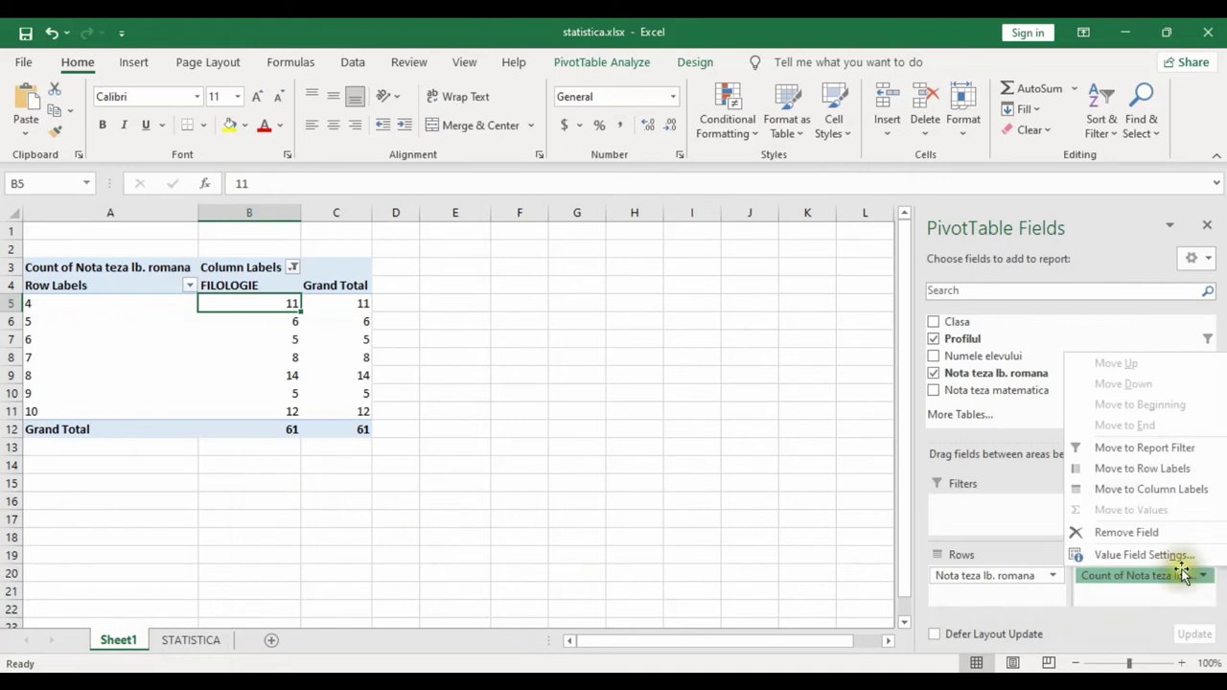
left_click(1183, 571)
left_click(1202, 579)
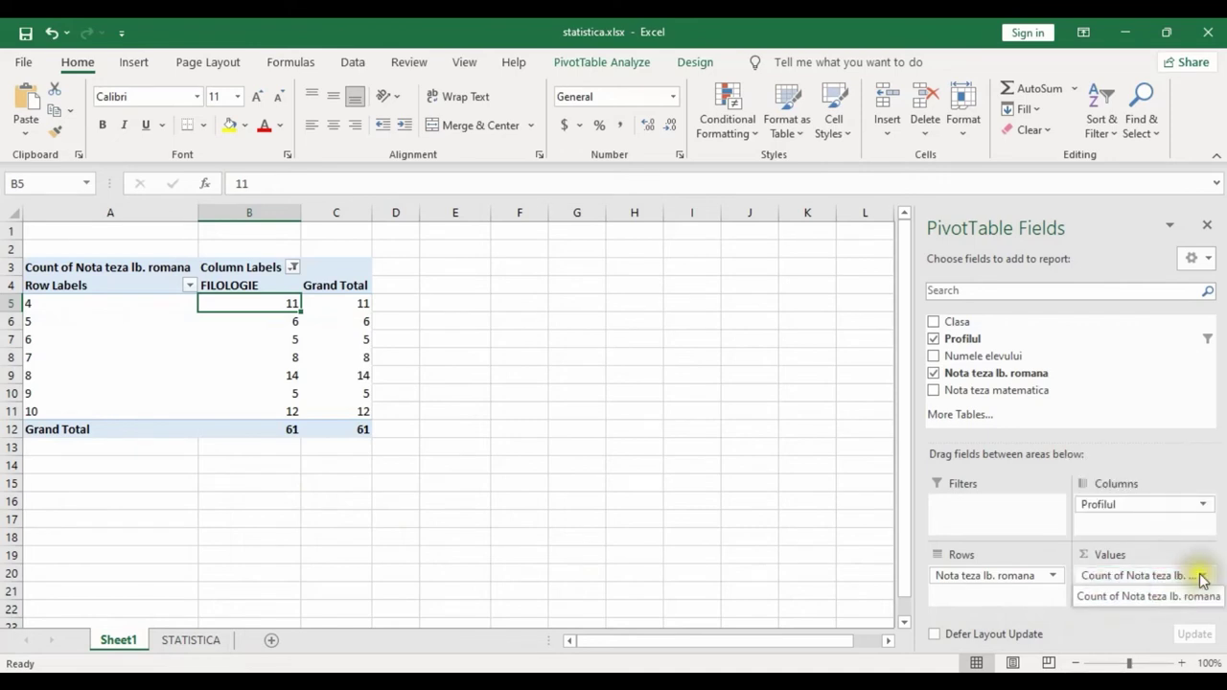
left_click(1144, 555)
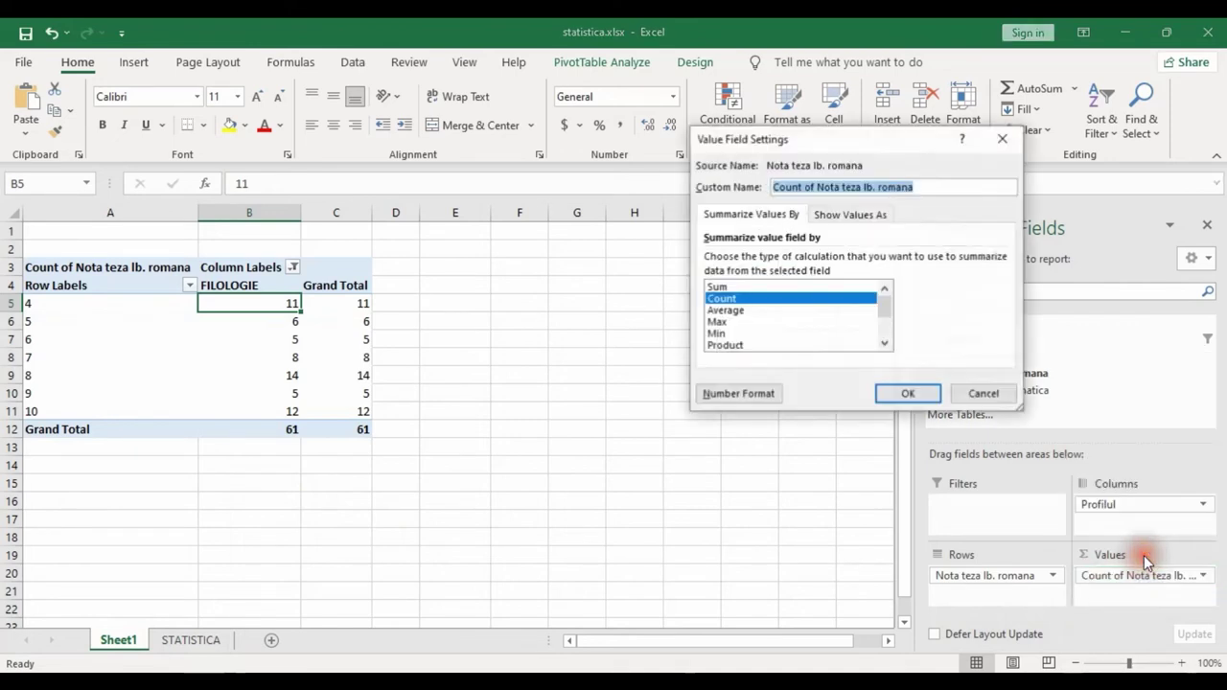
left_click(729, 312)
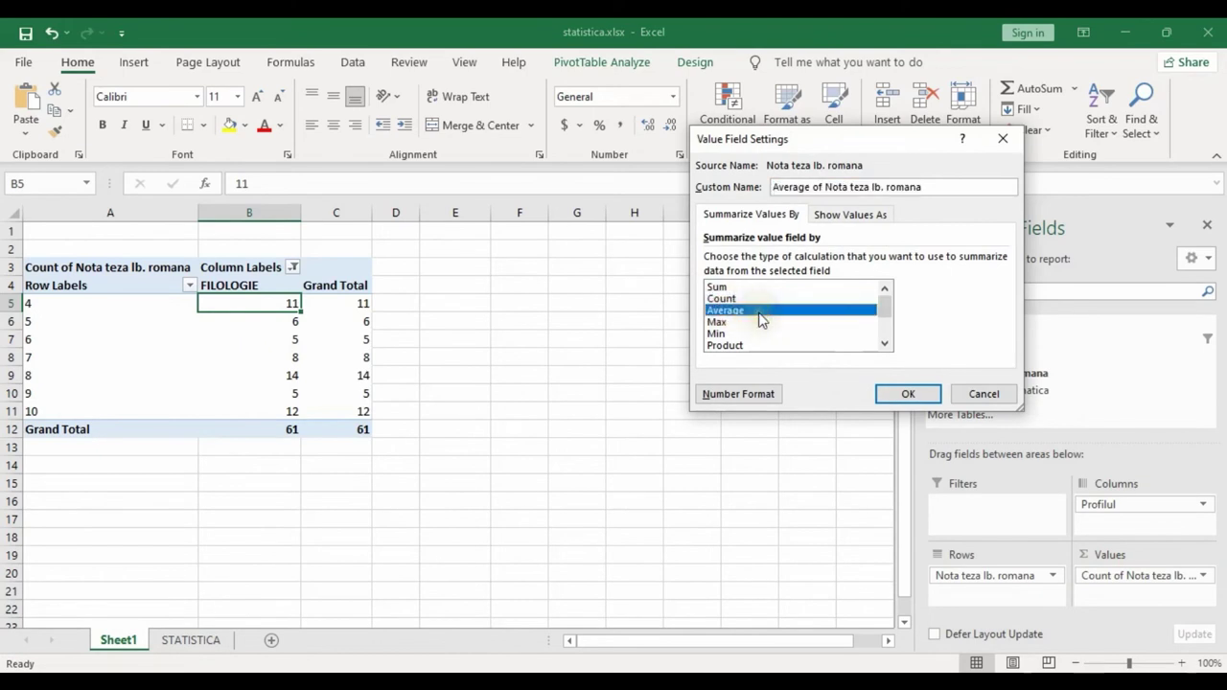
left_click(911, 396)
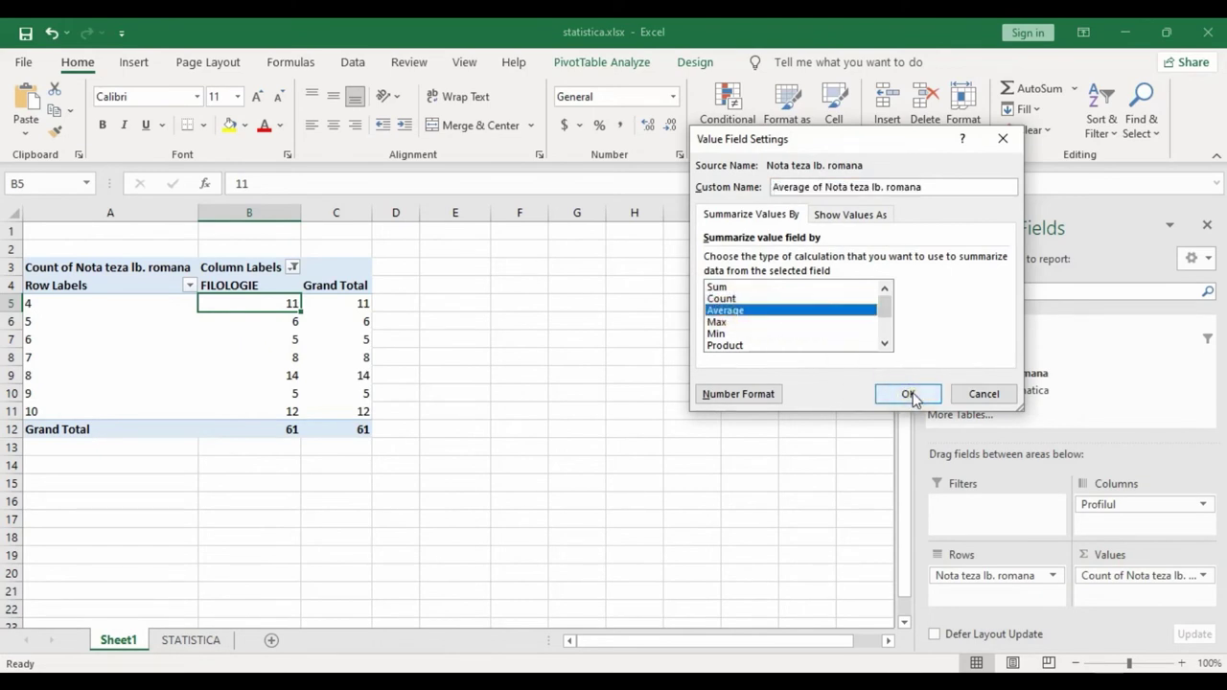
left_click(911, 396)
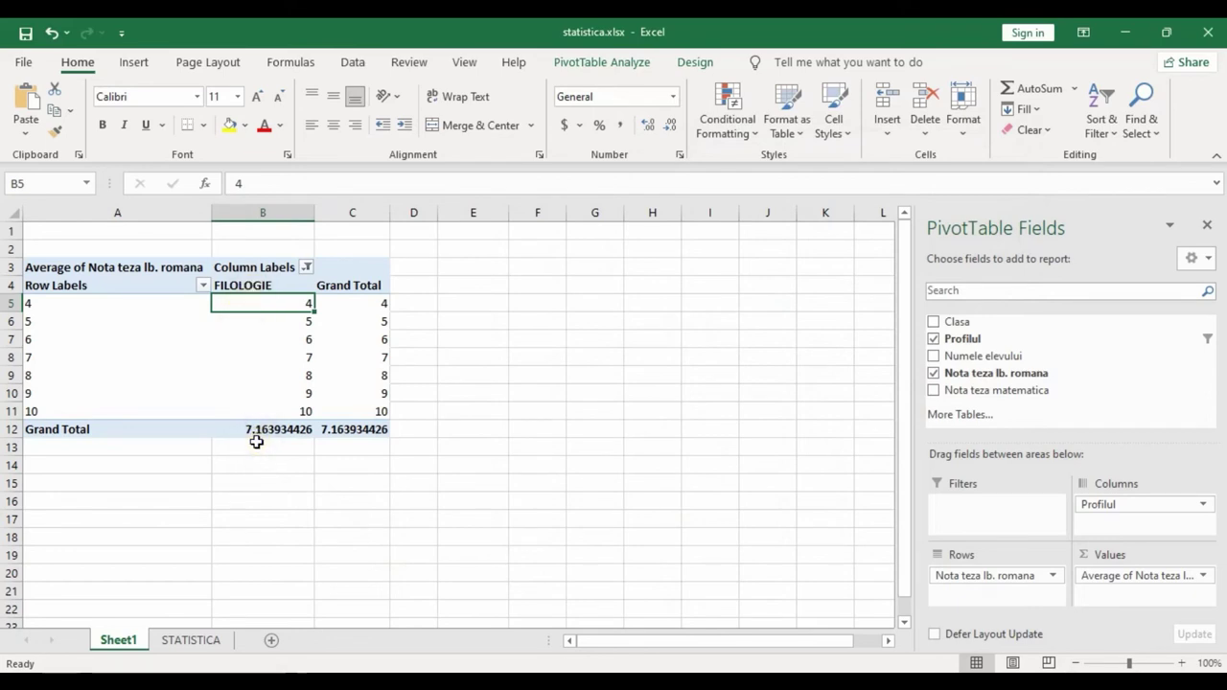
Glance at STATISTICA, return to Sheet1, and remove Nota teza lb. romana from the pivot
left_click(197, 639)
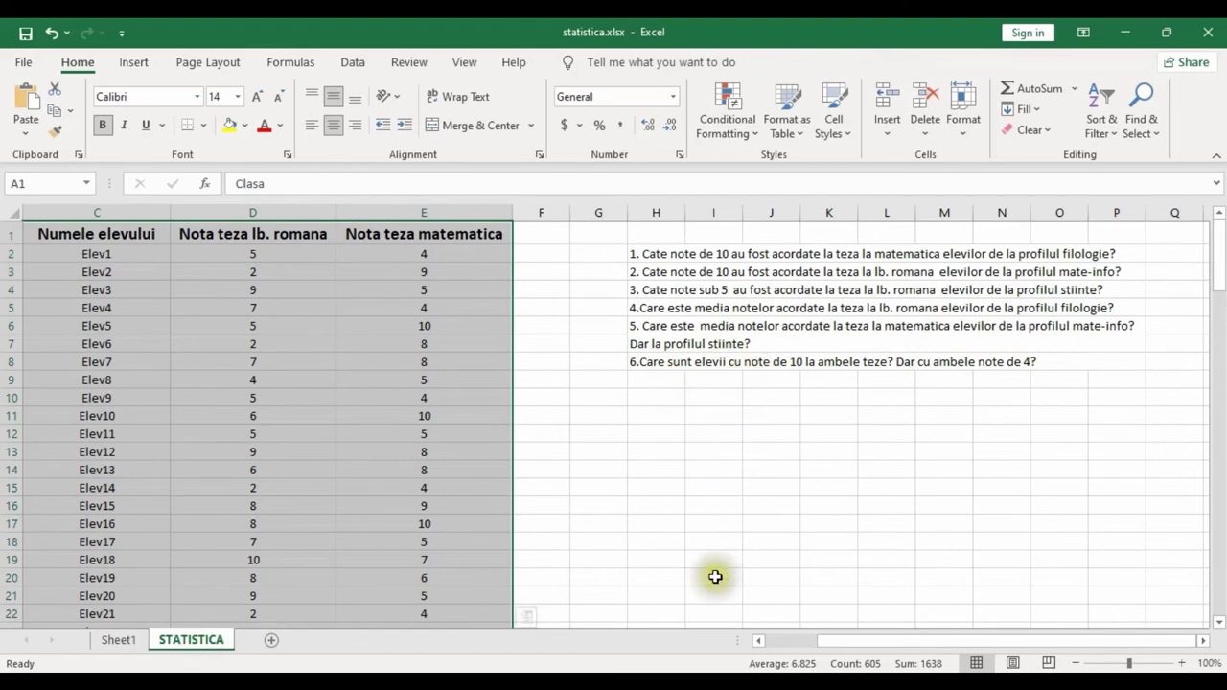
left_click(115, 639)
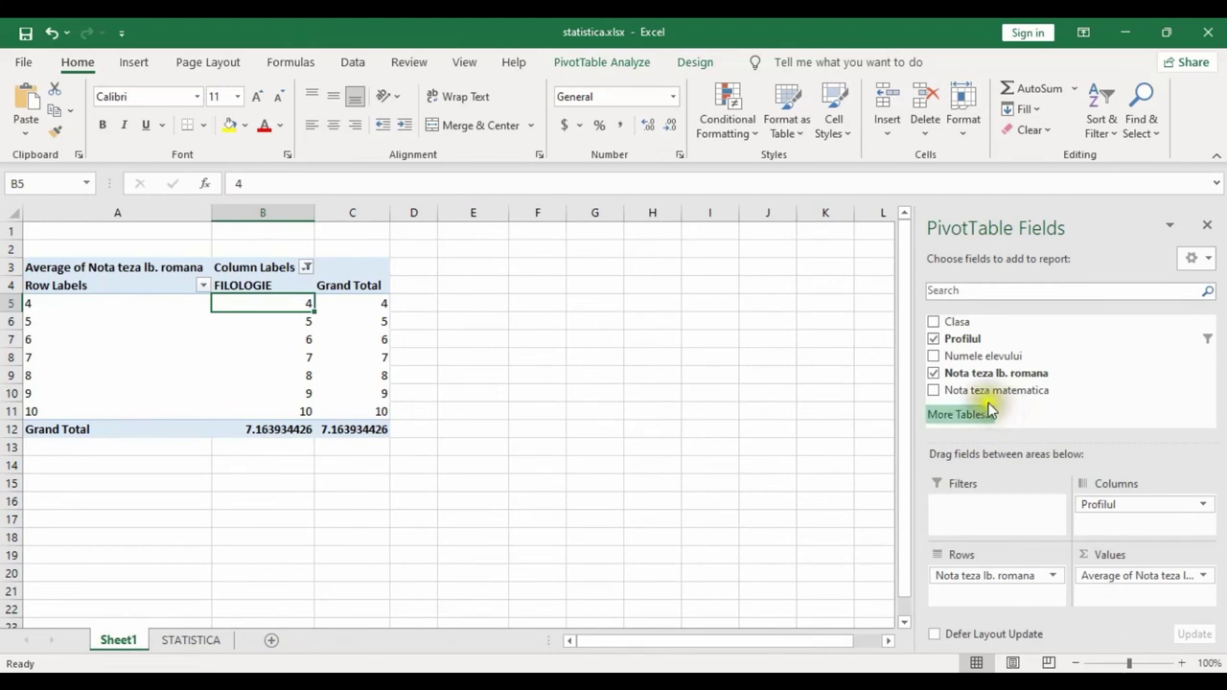
left_click(934, 374)
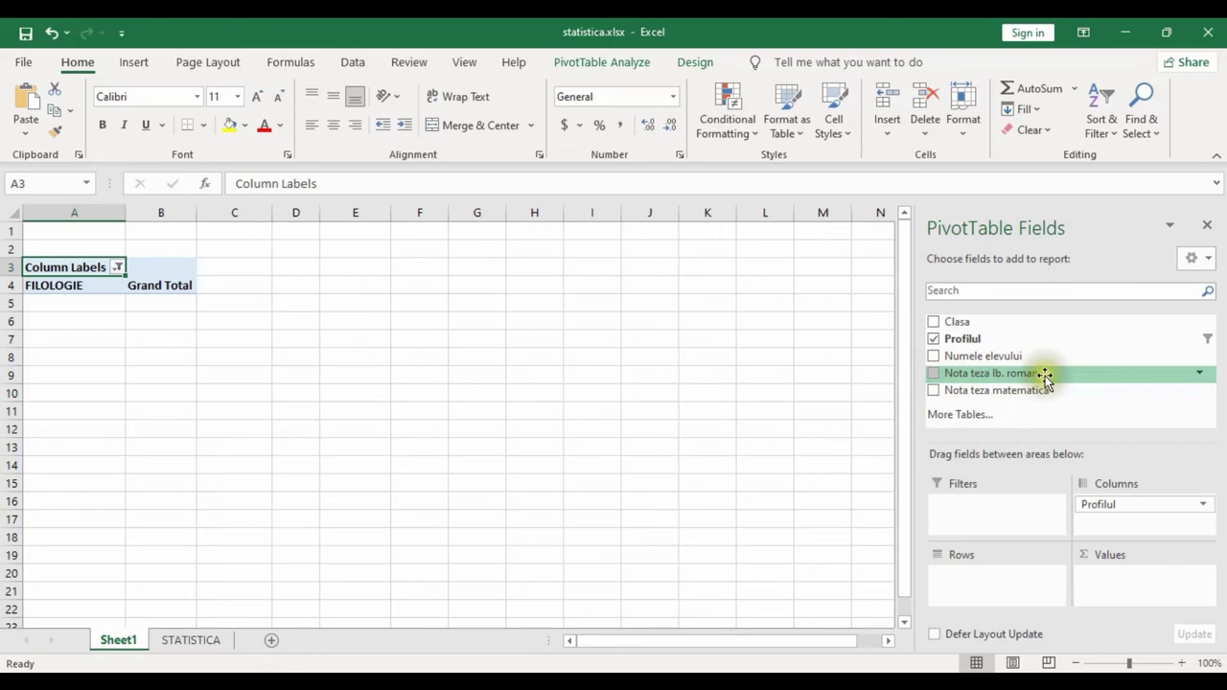
Average Nota teza matematica for FILOLOGIE (6.885245902), with math grades listed as rows
left_click_drag(976, 393, 1137, 599)
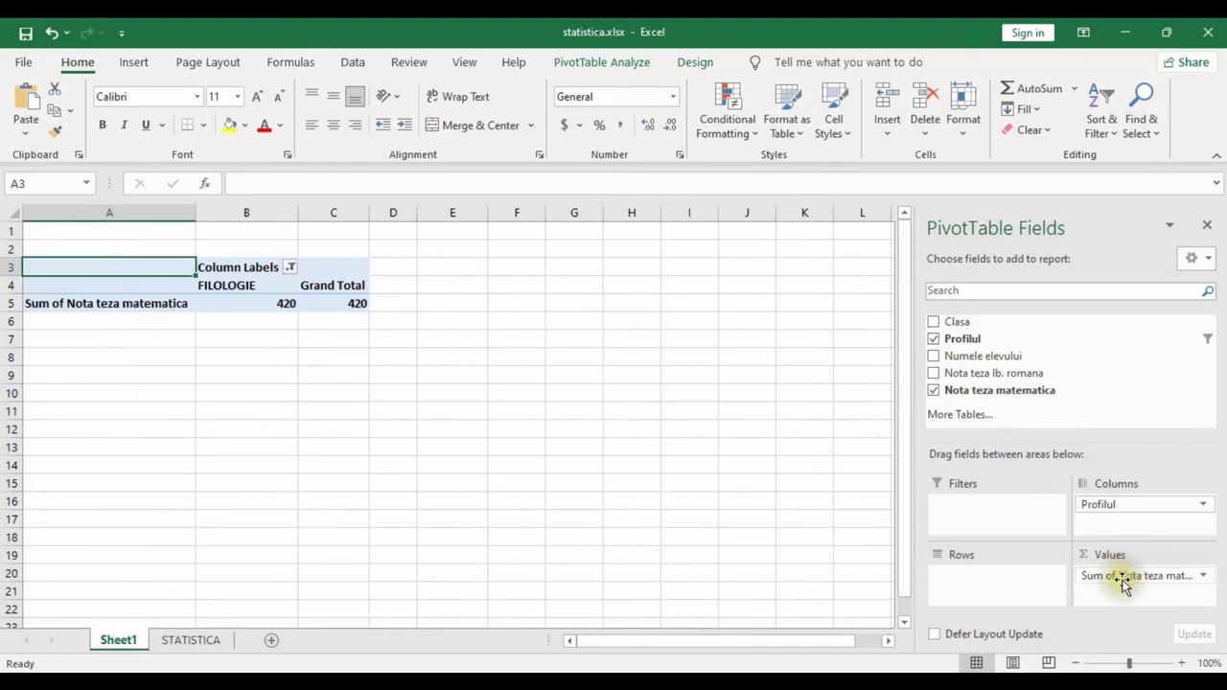
left_click(1203, 576)
left_click(1168, 561)
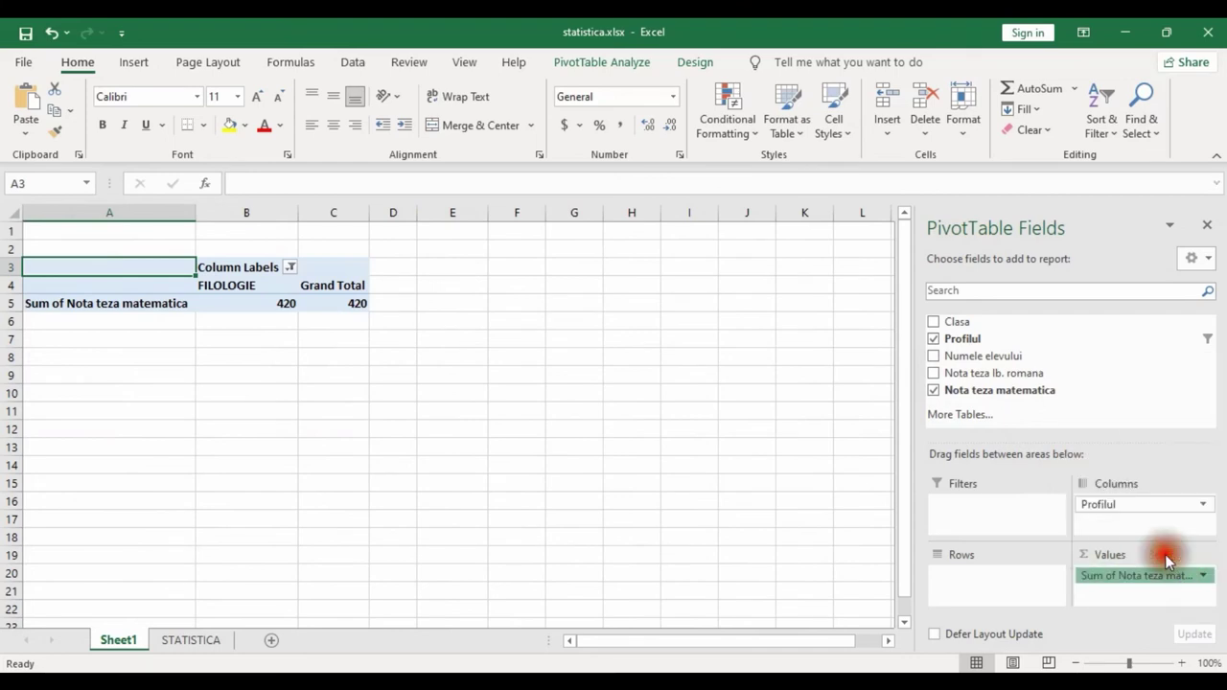
left_click(737, 310)
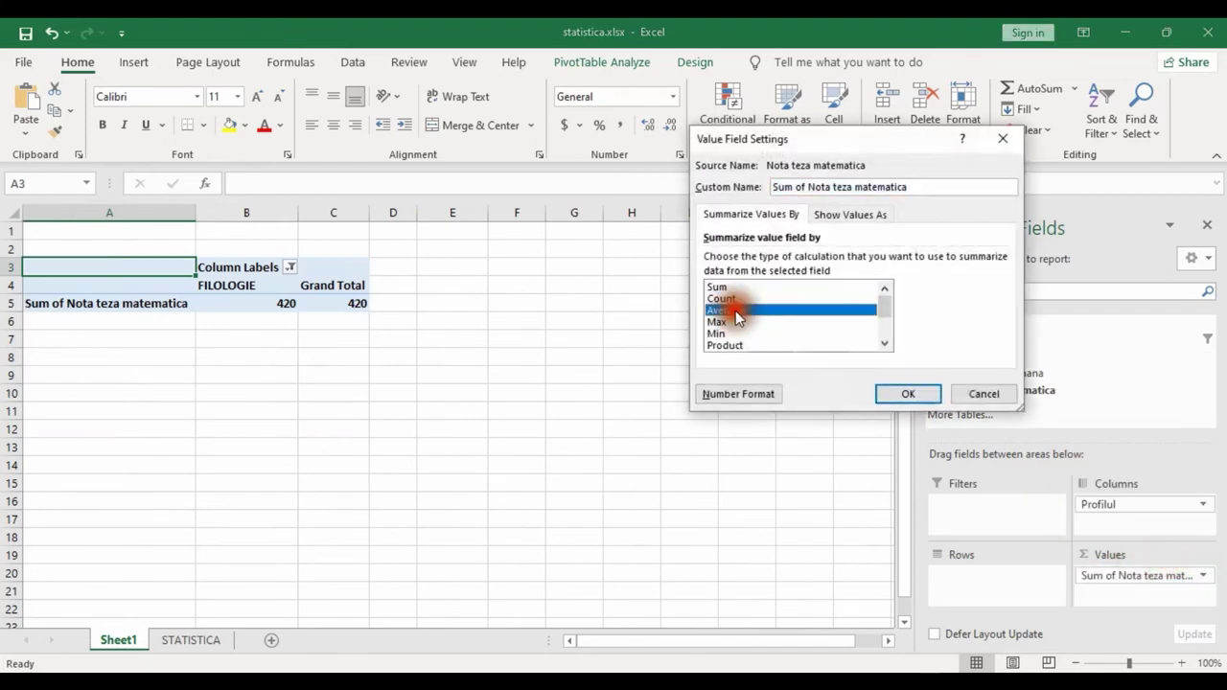
left_click(922, 396)
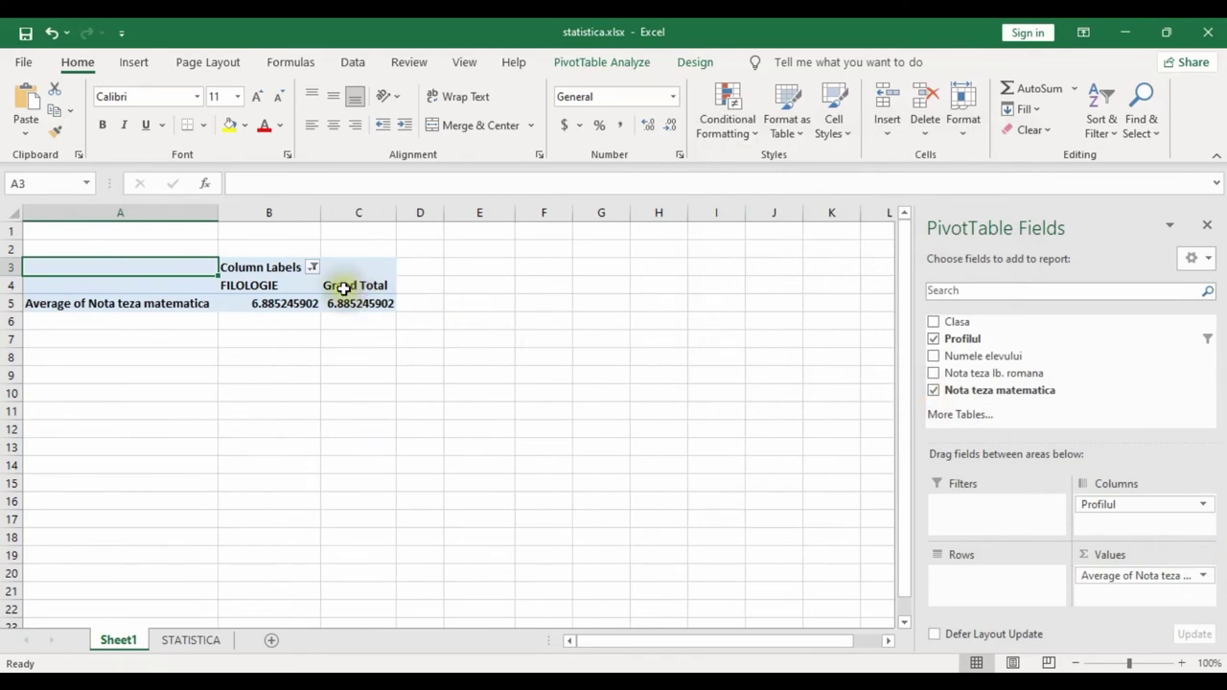
mouse_move(1007, 390)
left_mouse_down()
mouse_move(1015, 508)
mouse_move(949, 581)
left_mouse_up()
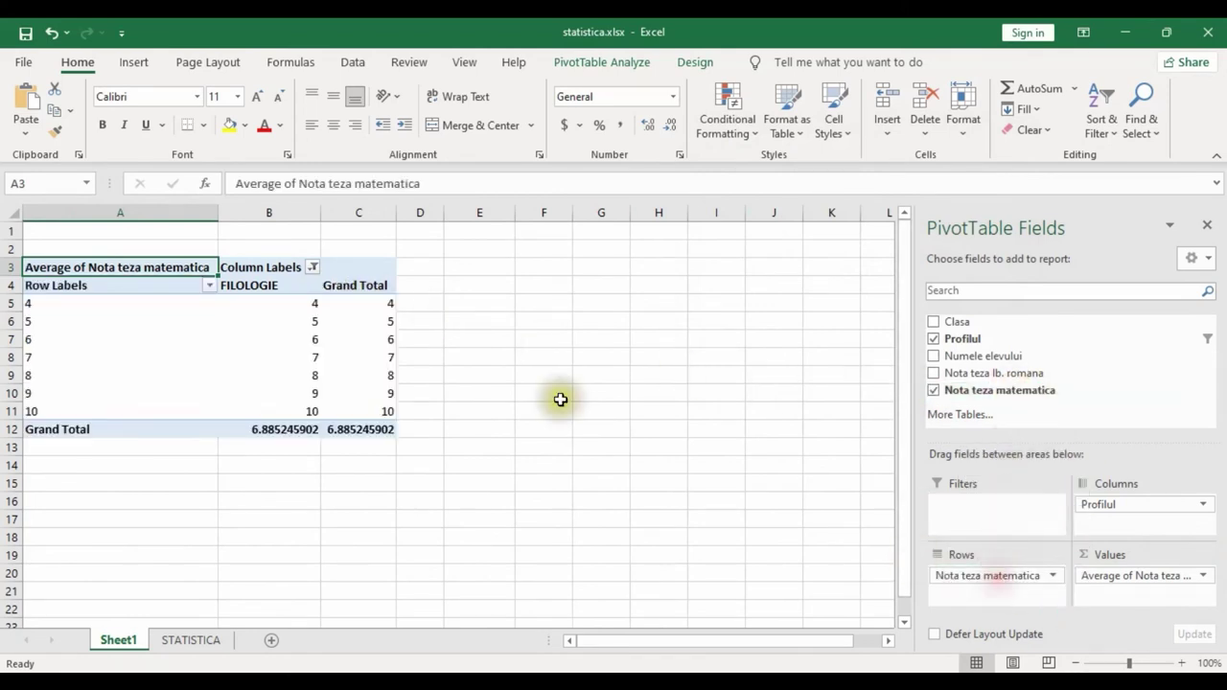
left_click(314, 267)
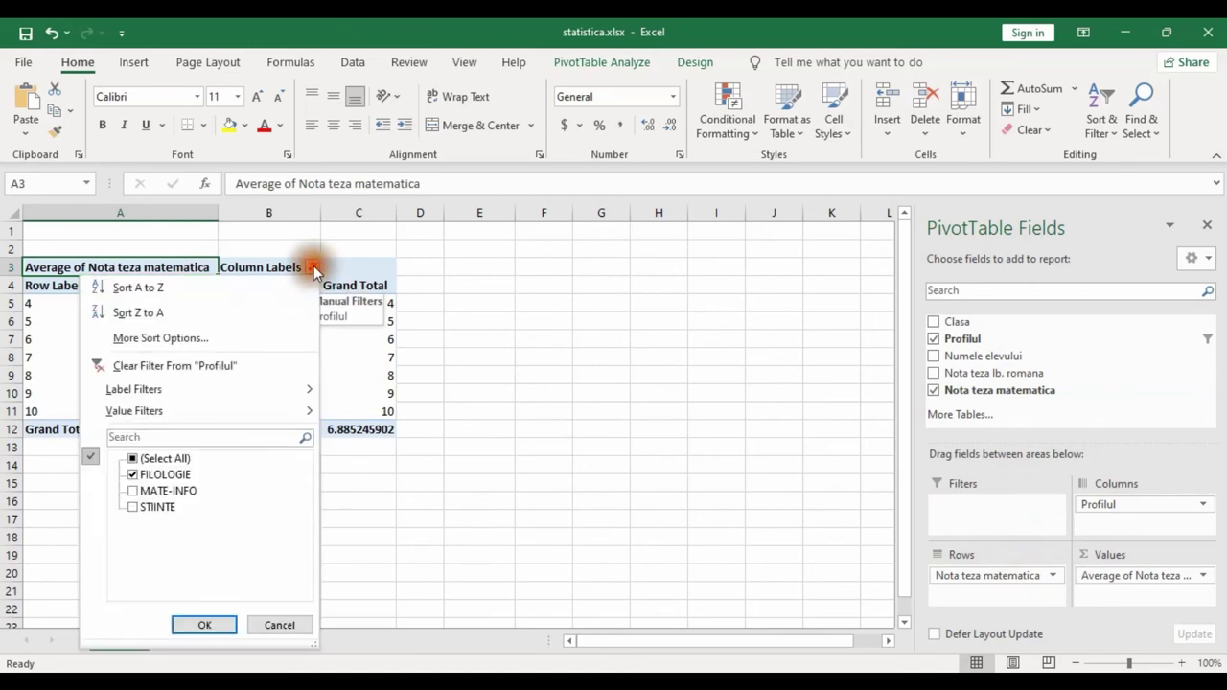
Filter the math-grade pivot to MATE-INFO only, averaging 6.482758621
left_click(133, 459)
left_click(133, 460)
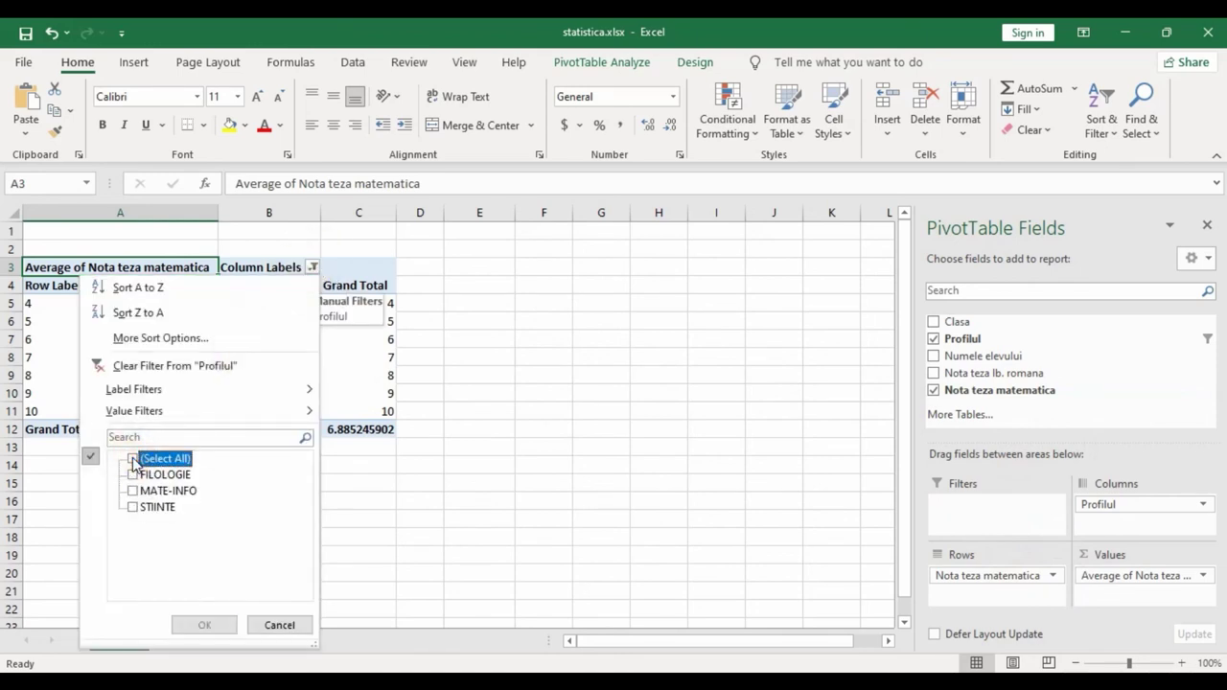
left_click(133, 491)
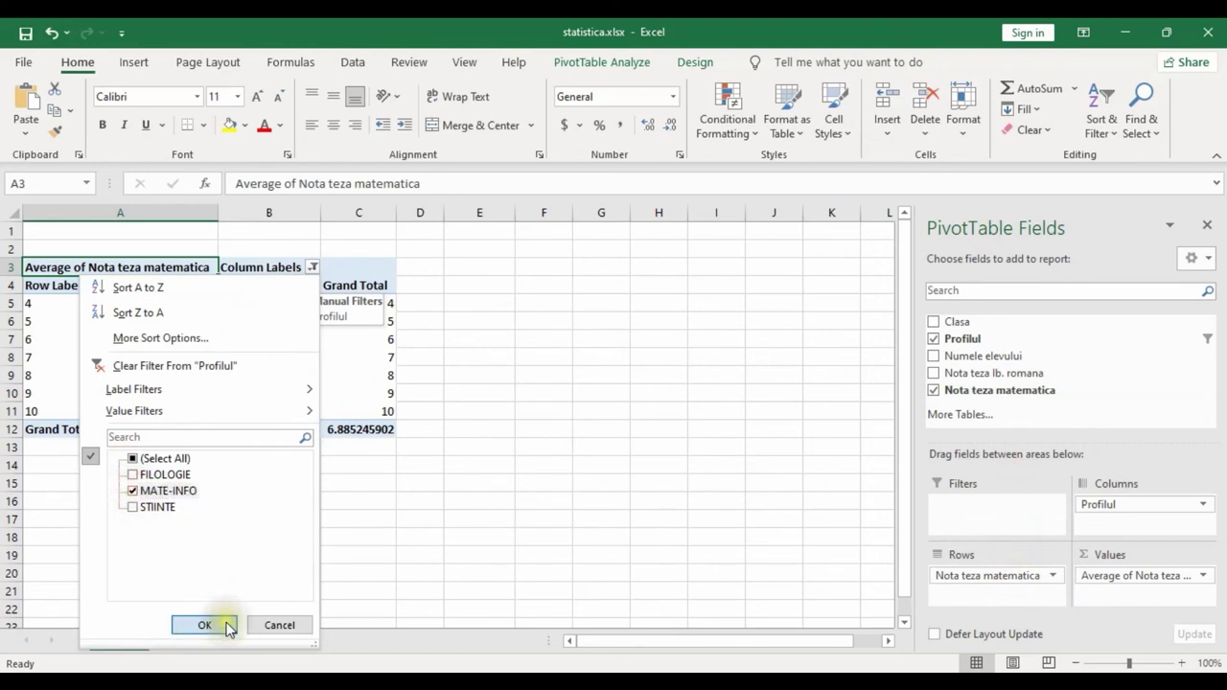
left_click(218, 626)
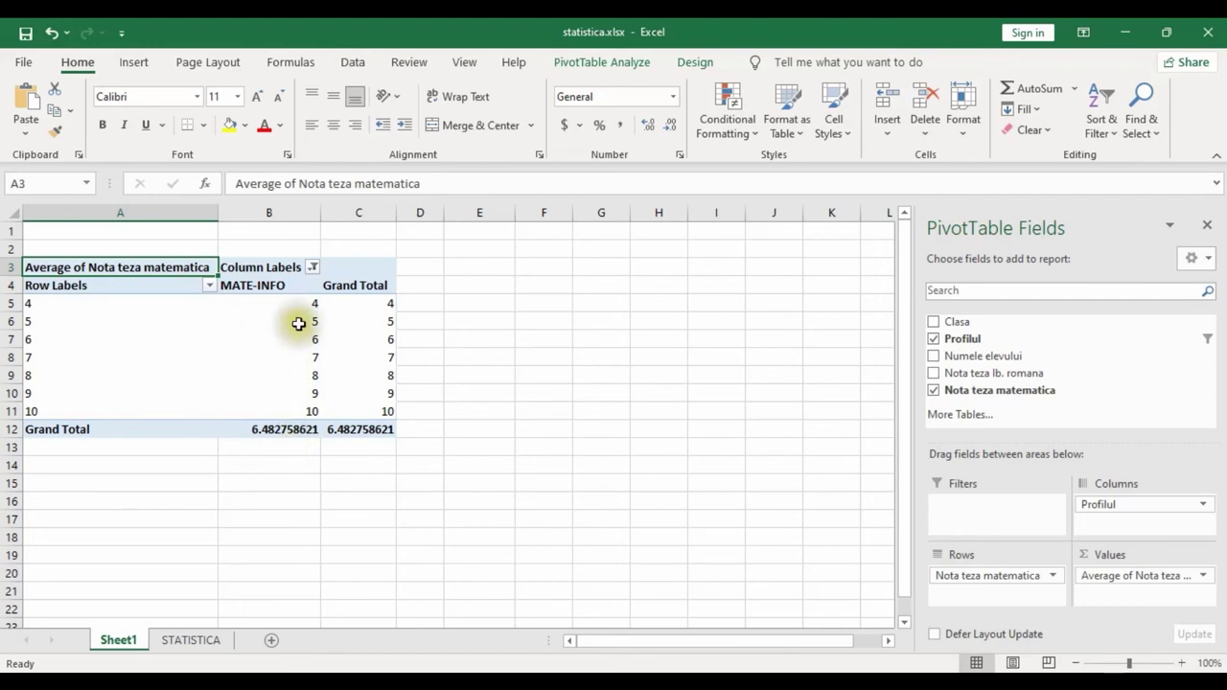
Switch the profile filter to STIINTE only (average 6.366666667), then change sheets
left_click(312, 267)
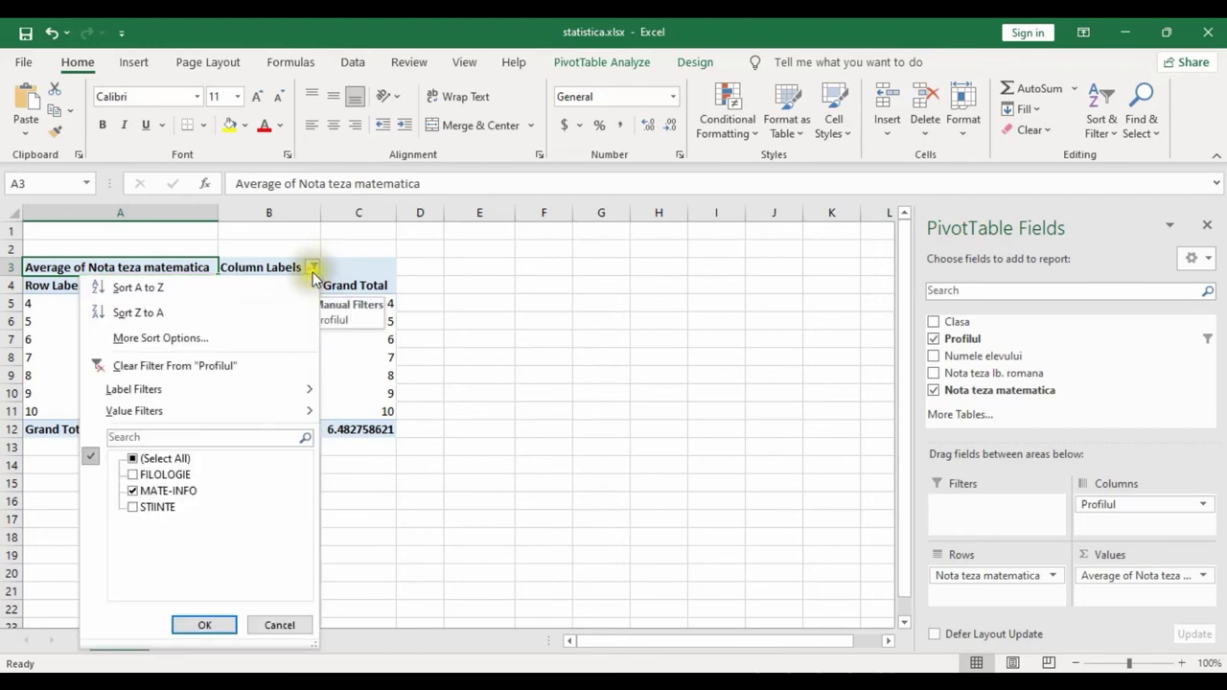
left_click(134, 460)
left_click(134, 461)
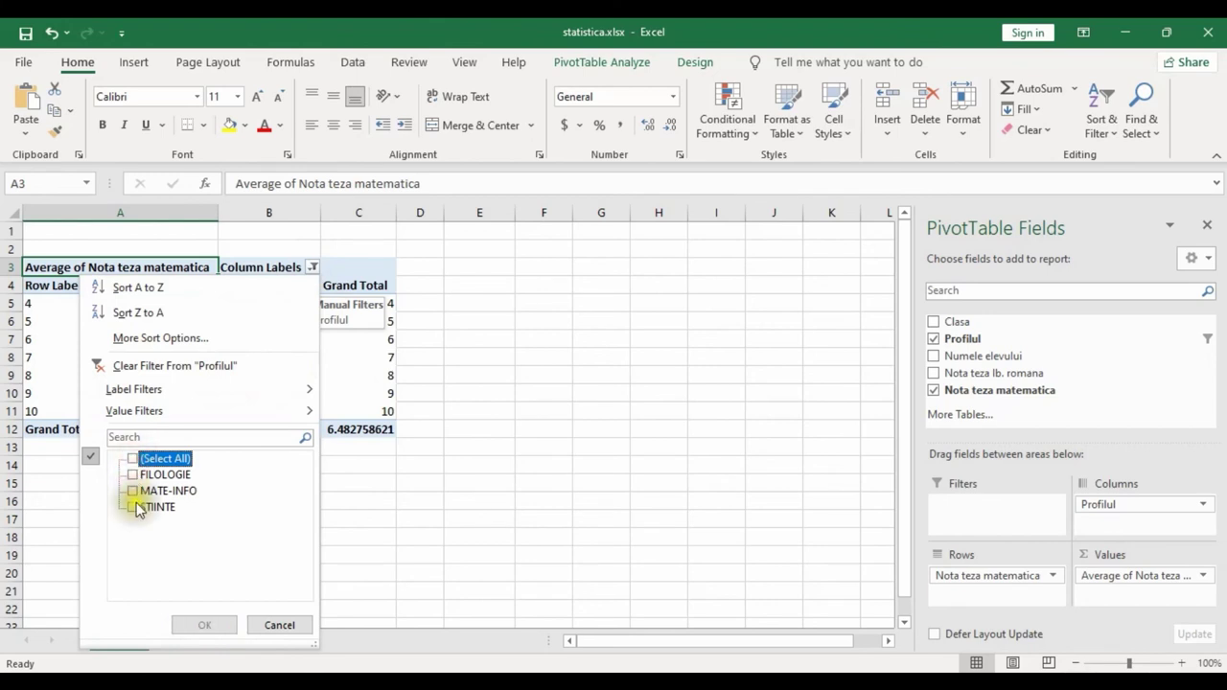
left_click(134, 507)
left_click(208, 629)
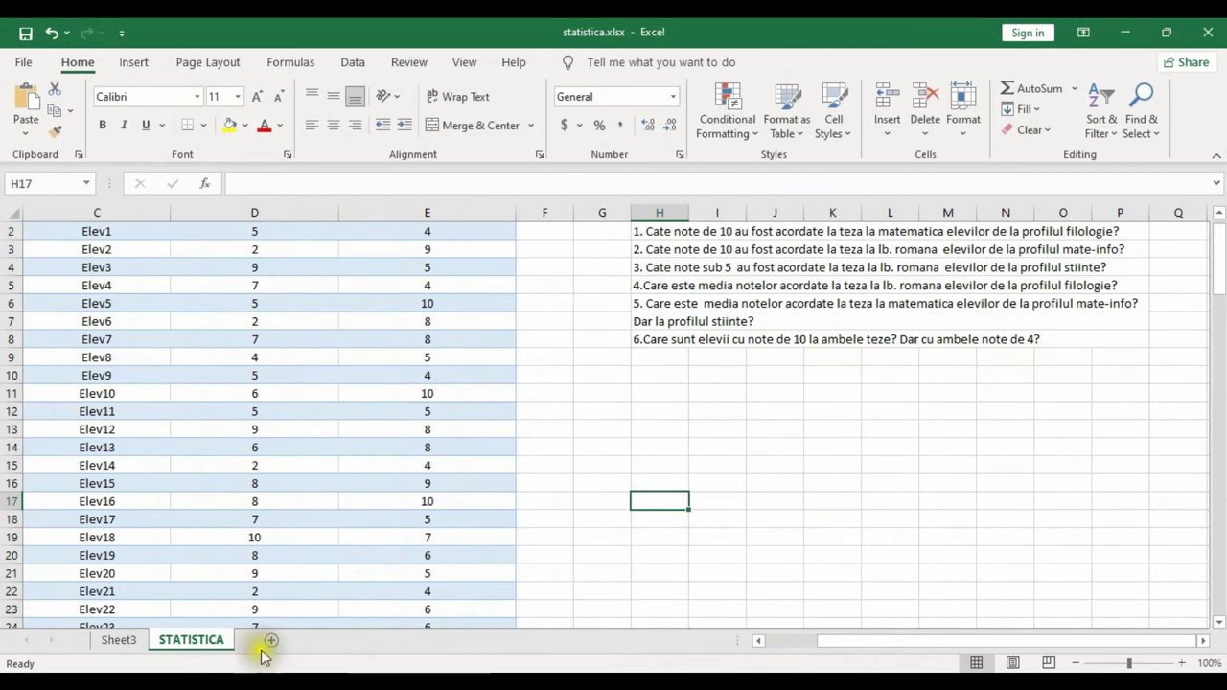
left_click(117, 640)
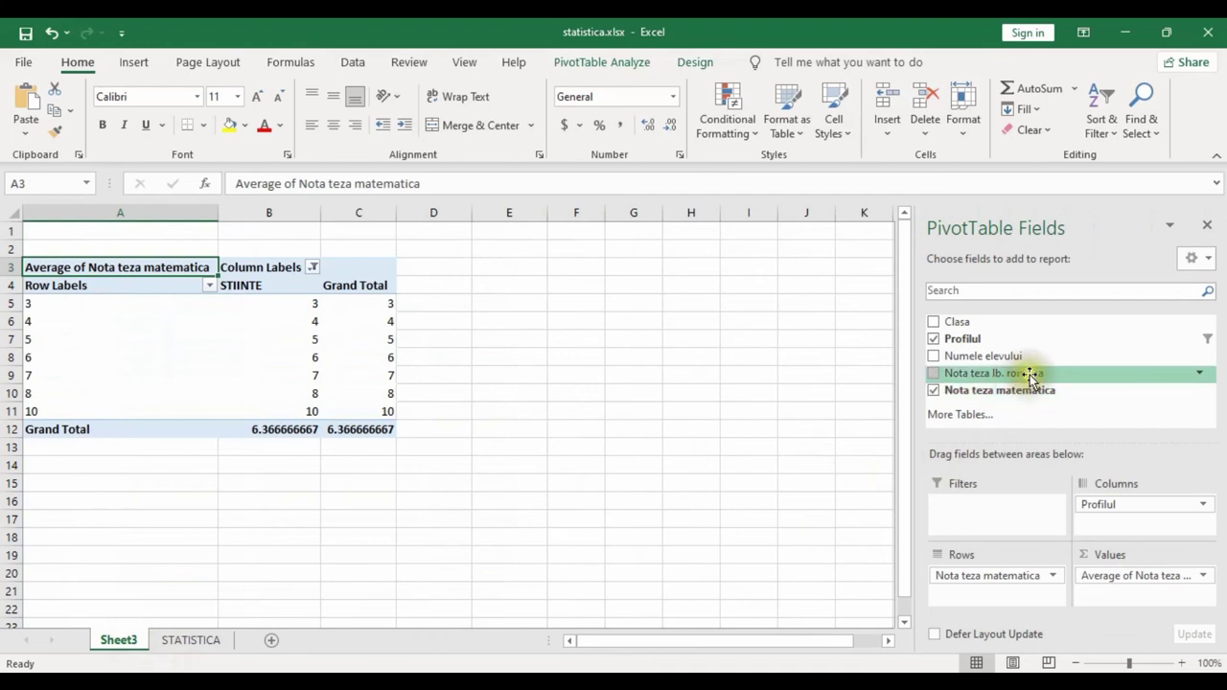
Make both exam grades report filters, list Numele elevului as rows, and remove Profilul
left_click(936, 391)
left_click_drag(988, 378, 986, 525)
left_click_drag(988, 390, 991, 535)
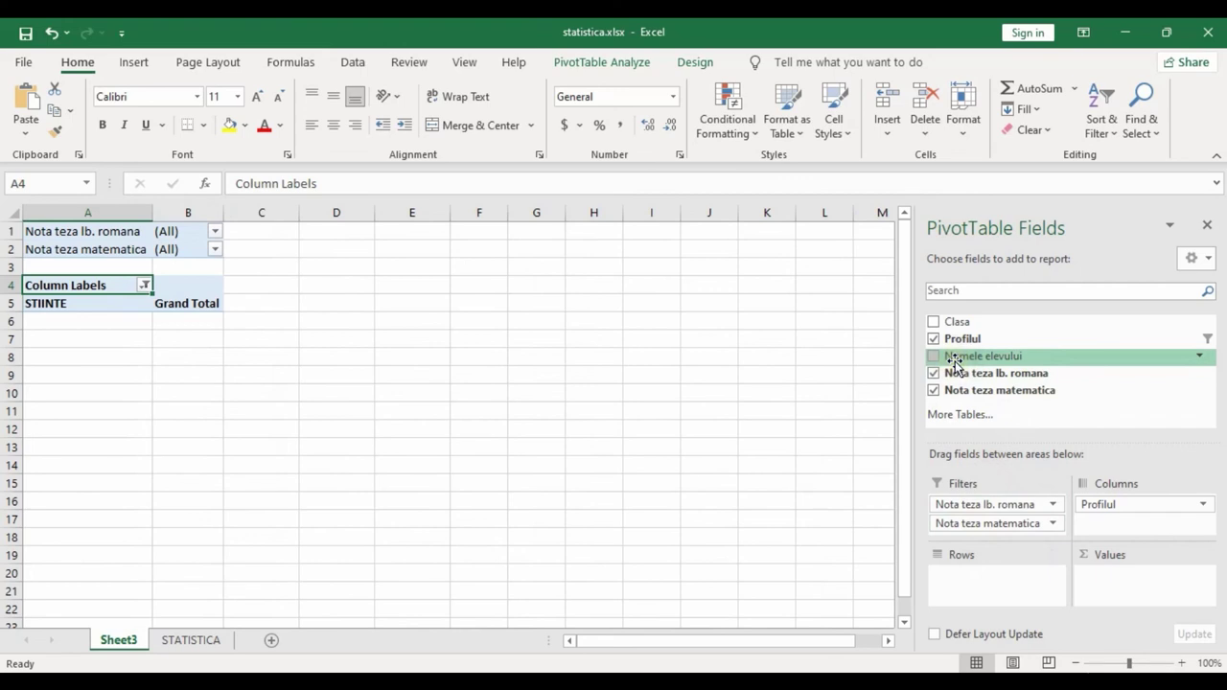
mouse_move(1199, 509)
left_mouse_down()
mouse_move(979, 353)
mouse_move(986, 583)
left_mouse_up()
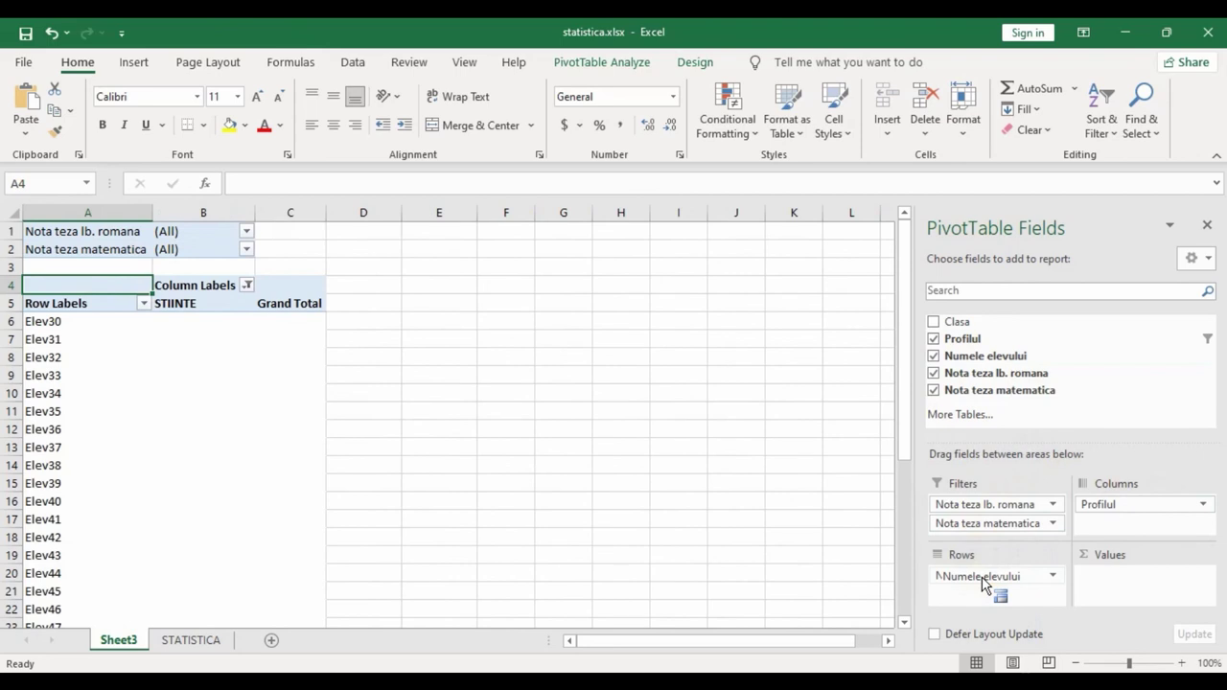
left_click(1196, 506)
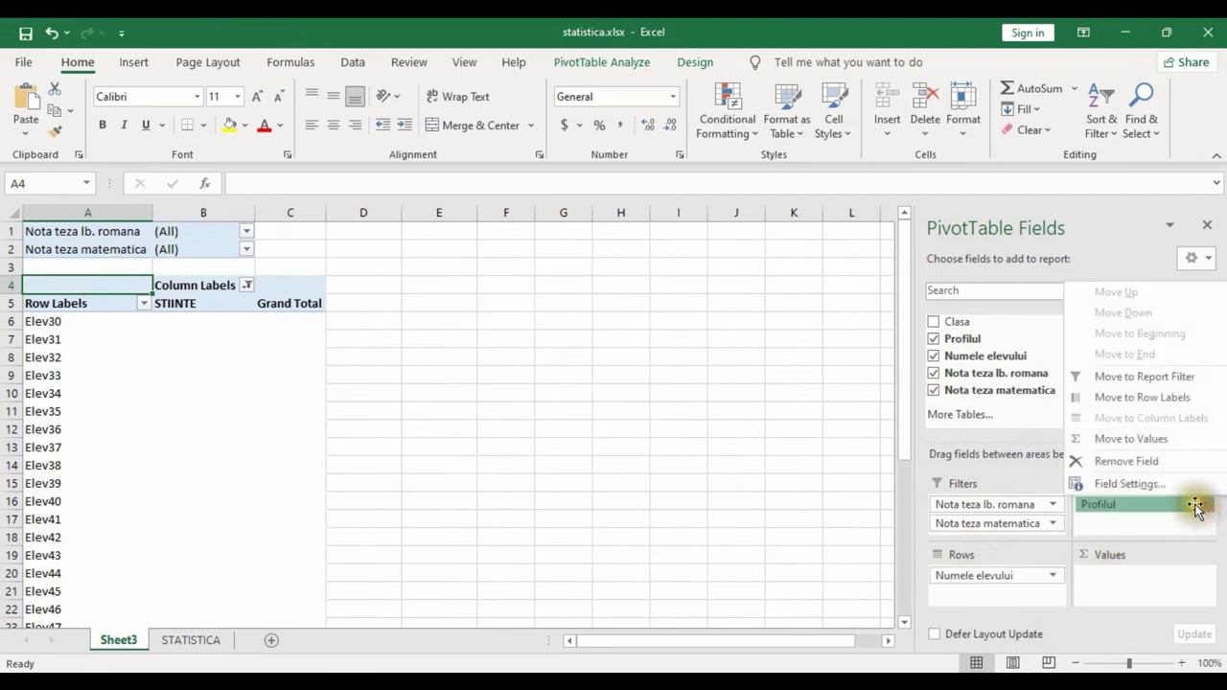
left_click(1127, 461)
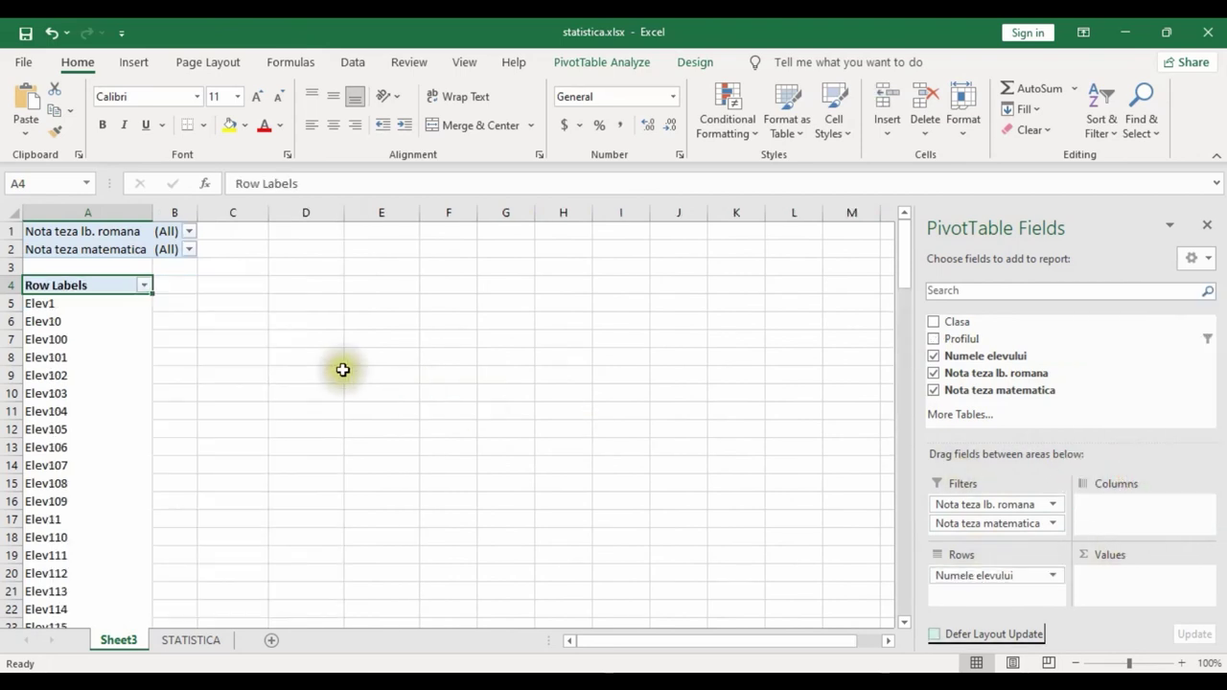
Set both grade report filters to 10, leaving Elev120, Elev36 and Elev66
left_click(189, 232)
left_click(32, 403)
left_click(110, 460)
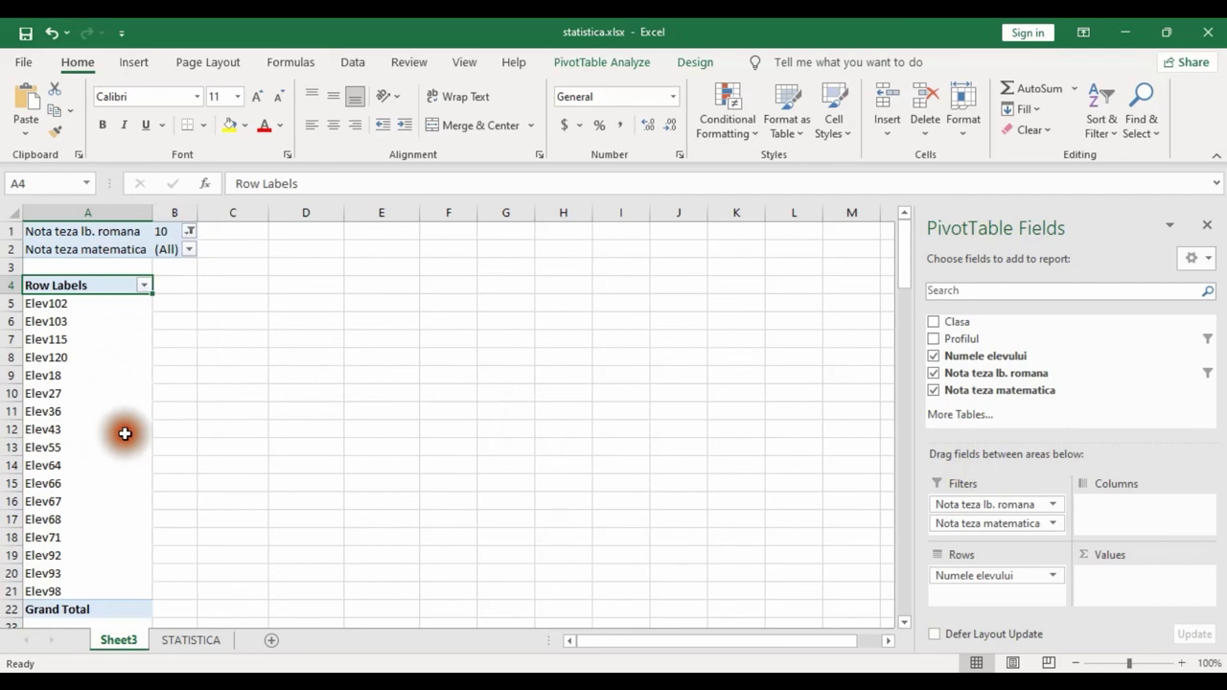
left_click(189, 252)
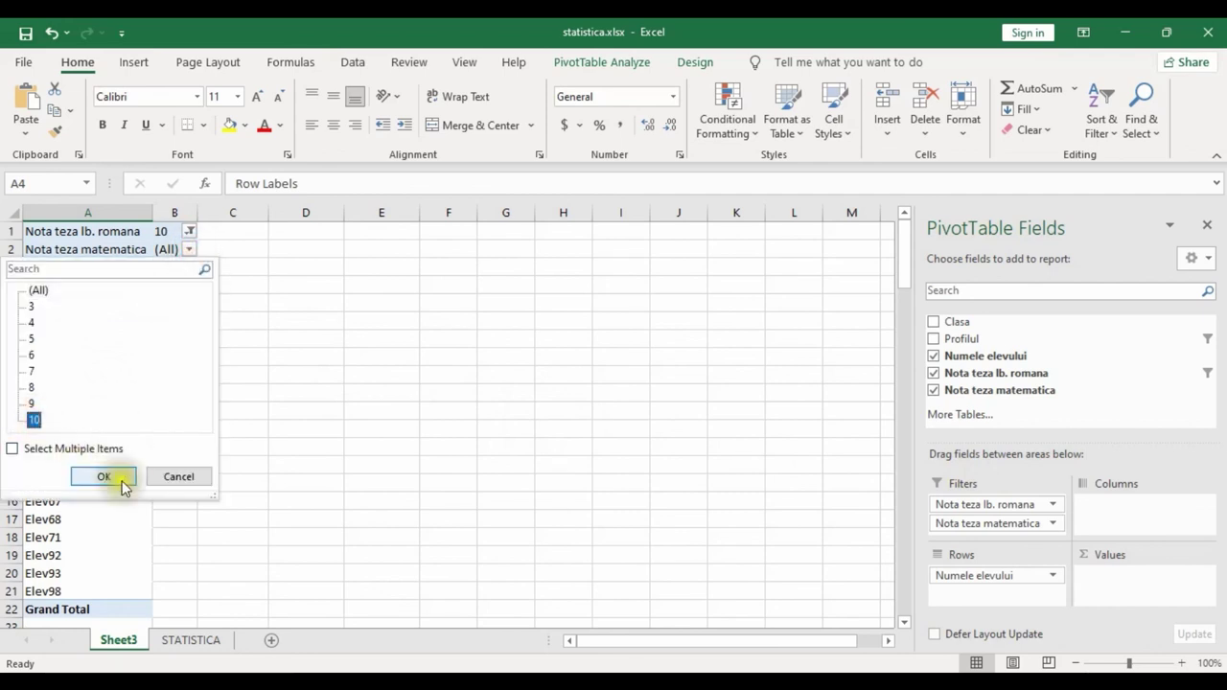
left_click(104, 477)
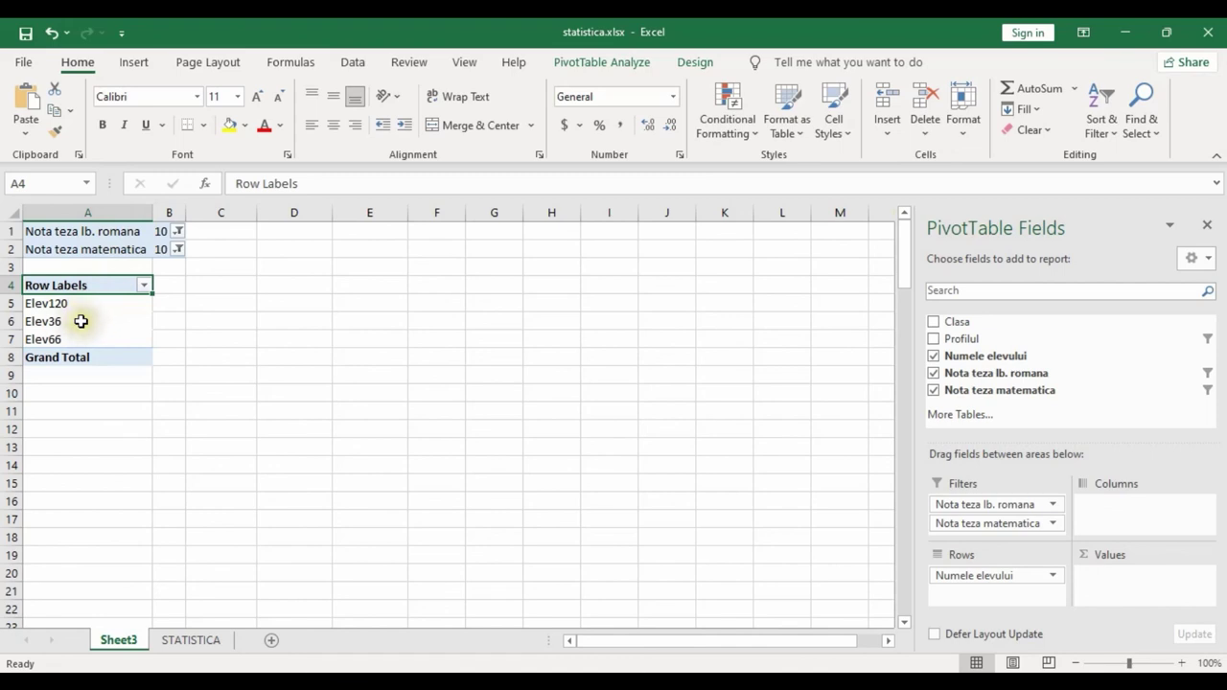
left_click(76, 340)
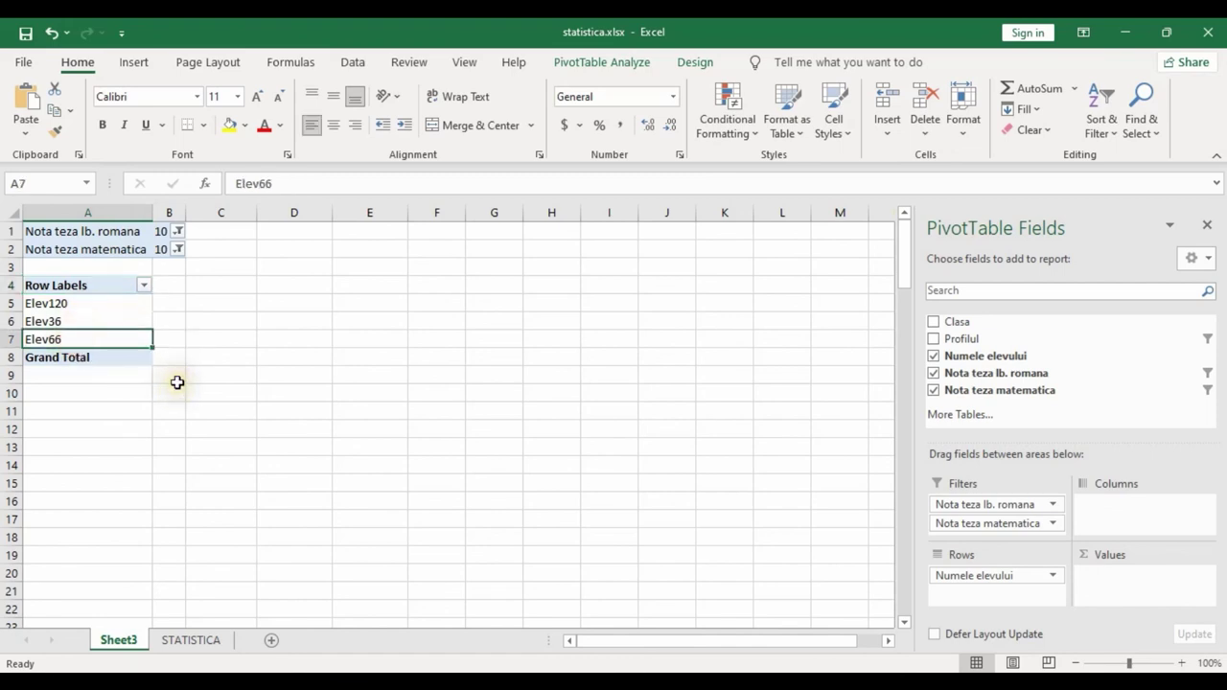
left_click(369, 500)
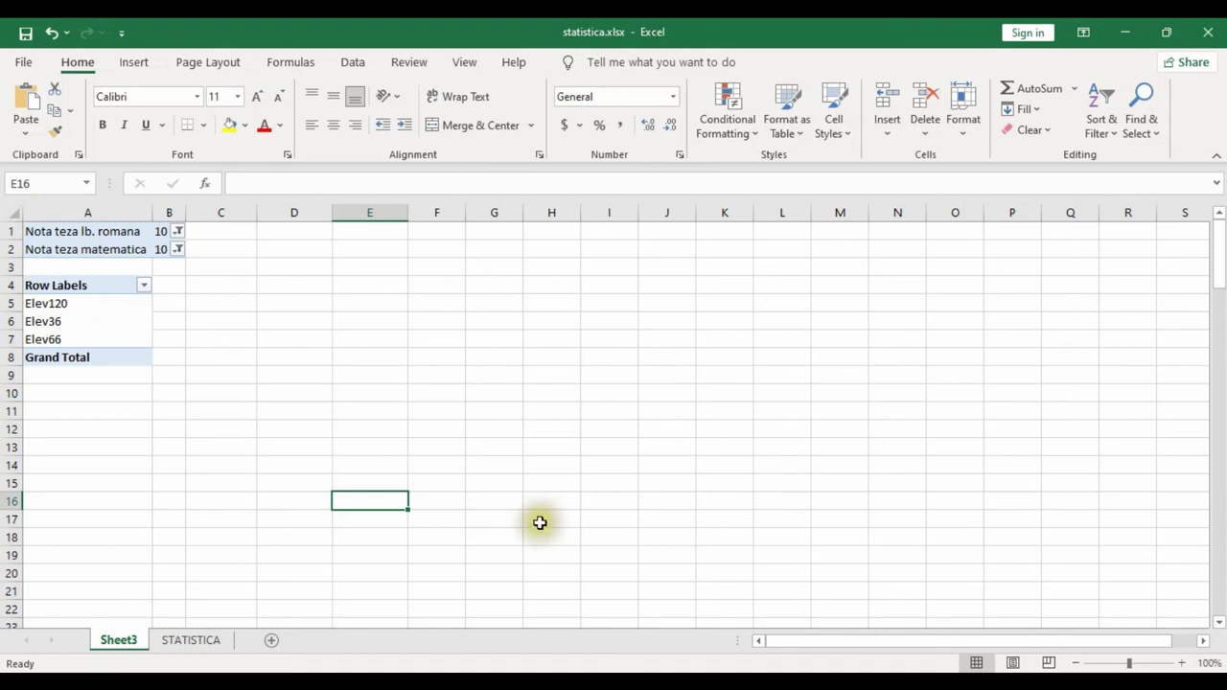
Set both grade report filters to 4, listing Elev53, Elev62, Elev87 and Elev99
left_click(177, 233)
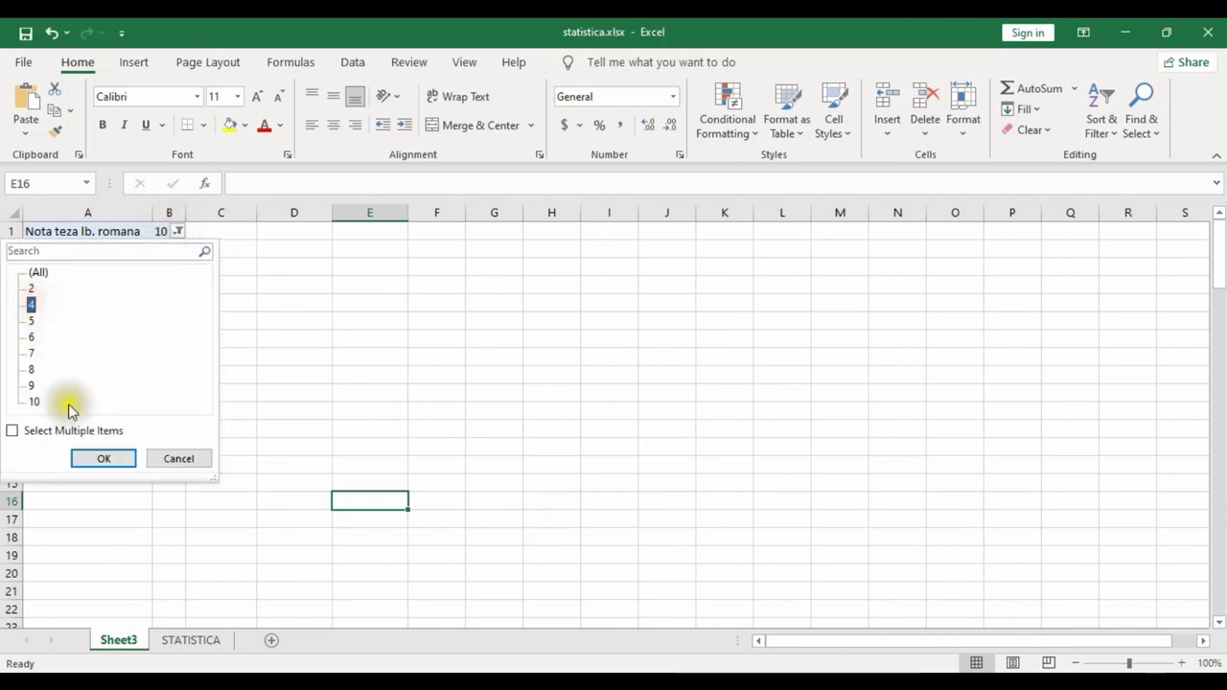
left_click(102, 456)
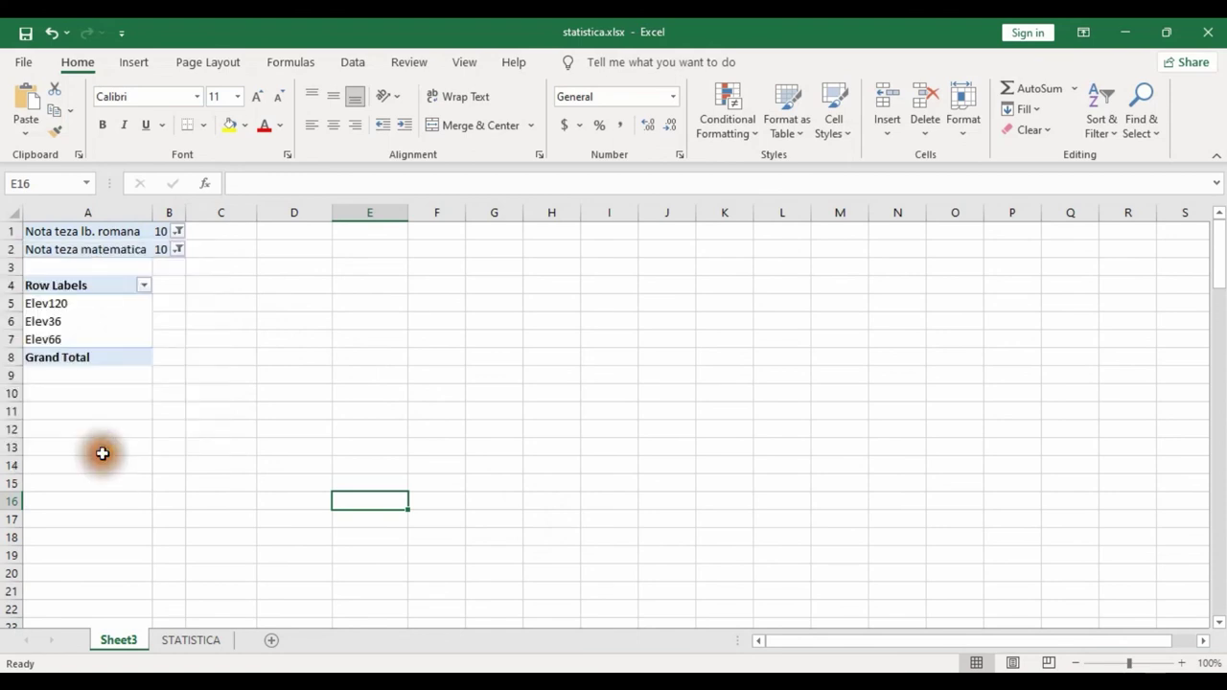
left_click(178, 252)
left_click(33, 323)
left_click(123, 474)
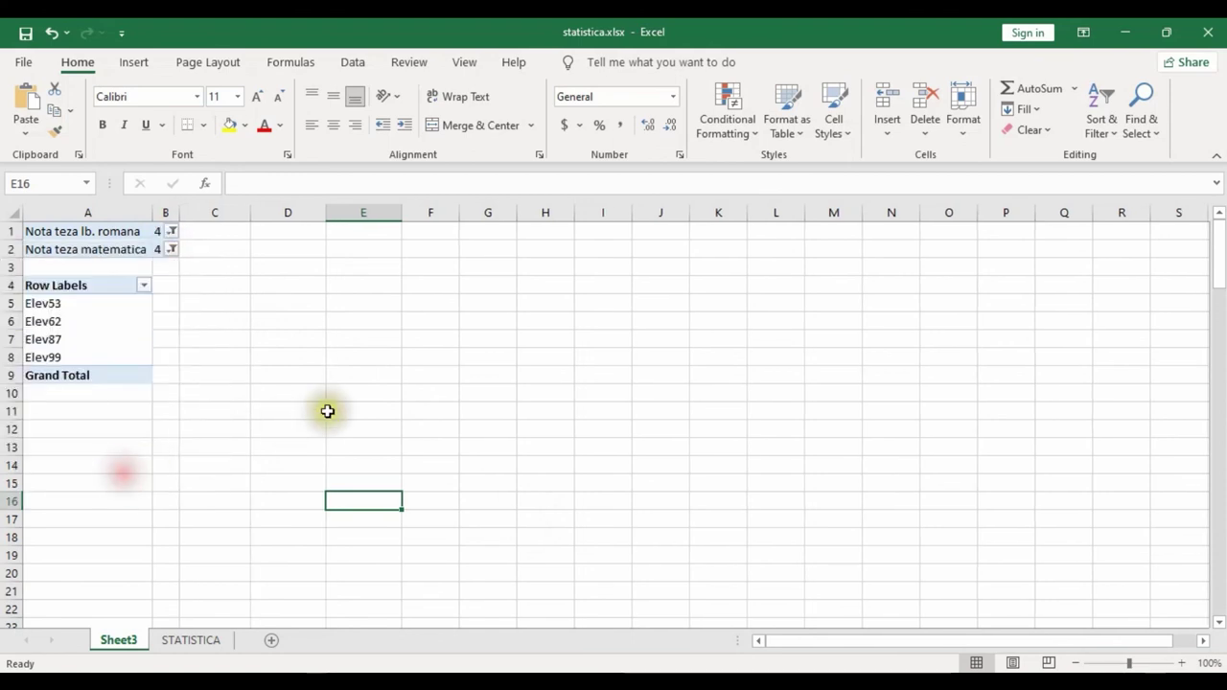